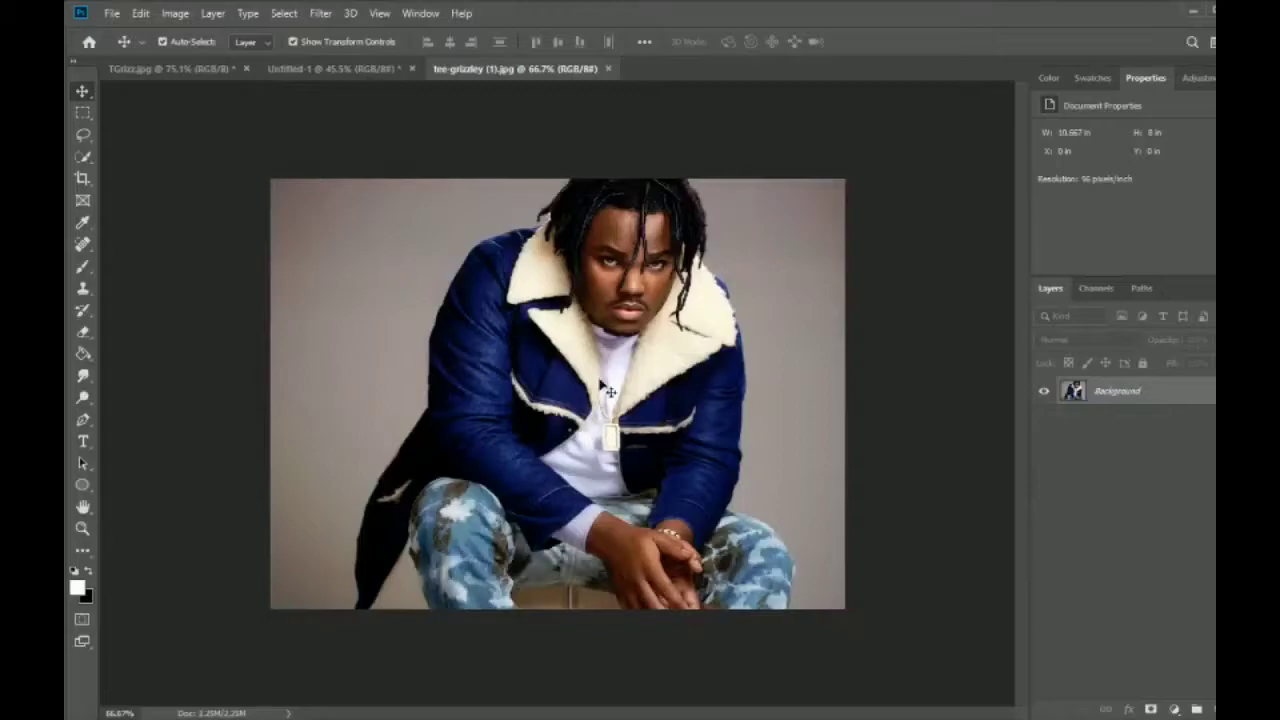
Select and copy the whole blue shearling jacket photo.
{"action": "left_click_drag", "start_coordinate": [600, 382], "coordinate": [618, 359]}
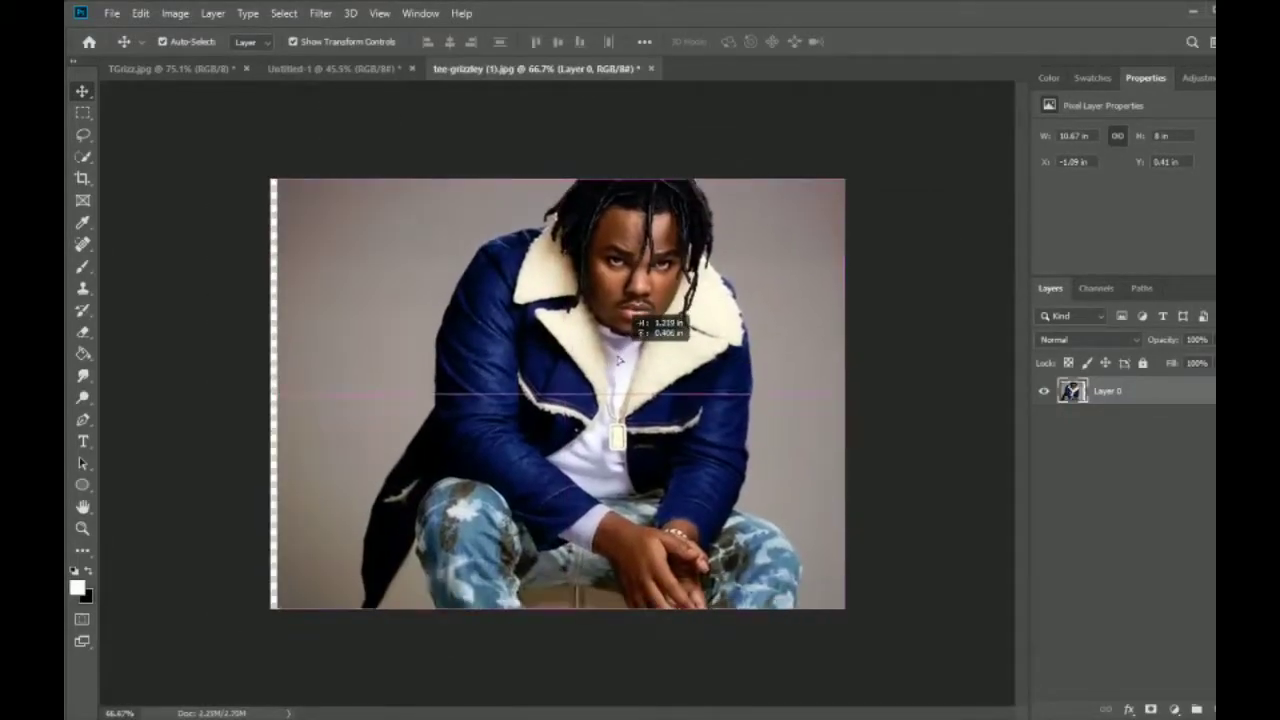
{"action": "key", "text": "ctrl+z"}
{"action": "key", "text": "ctrl+z"}
{"action": "key", "text": "m"}
{"action": "left_click_drag", "start_coordinate": [270, 180], "coordinate": [845, 607]}
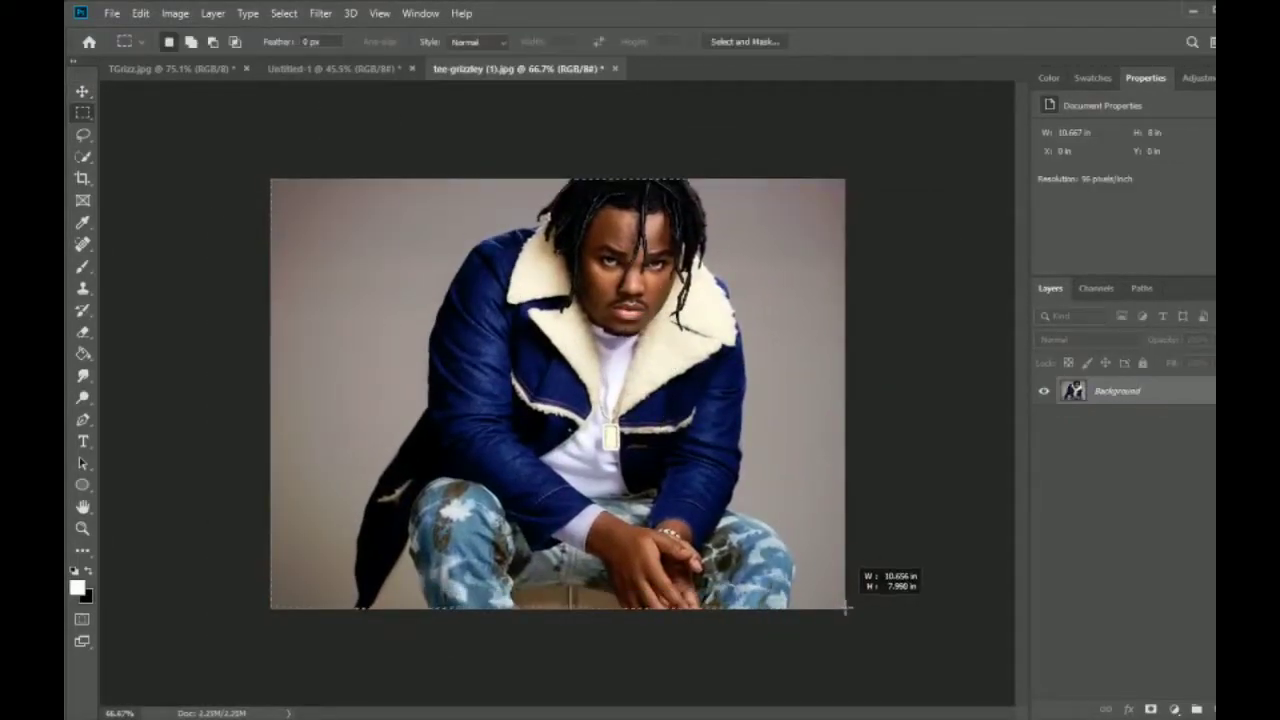
{"action": "left_click", "coordinate": [140, 13]}
{"action": "left_click", "coordinate": [150, 126]}
On the poster, quick-select the light area above the tear and Paste Into it.
{"action": "left_click", "coordinate": [333, 68]}
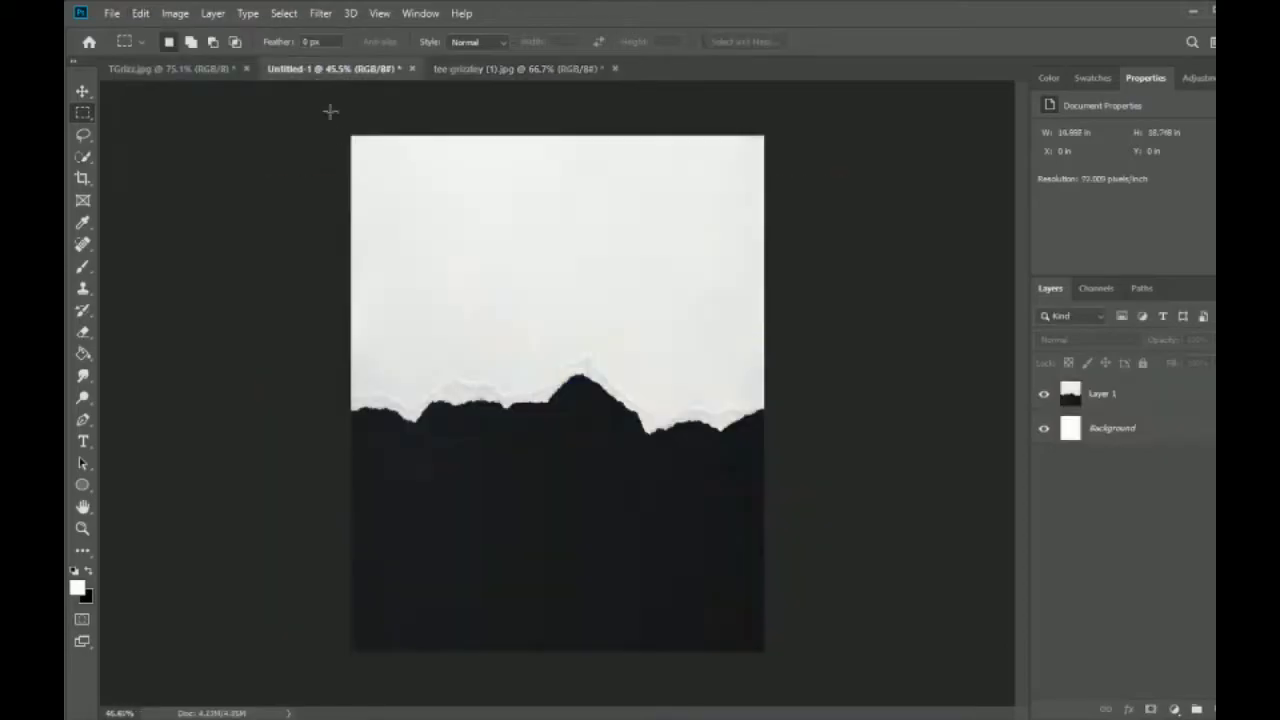
{"action": "left_click", "coordinate": [83, 158]}
{"action": "left_click", "coordinate": [221, 42]}
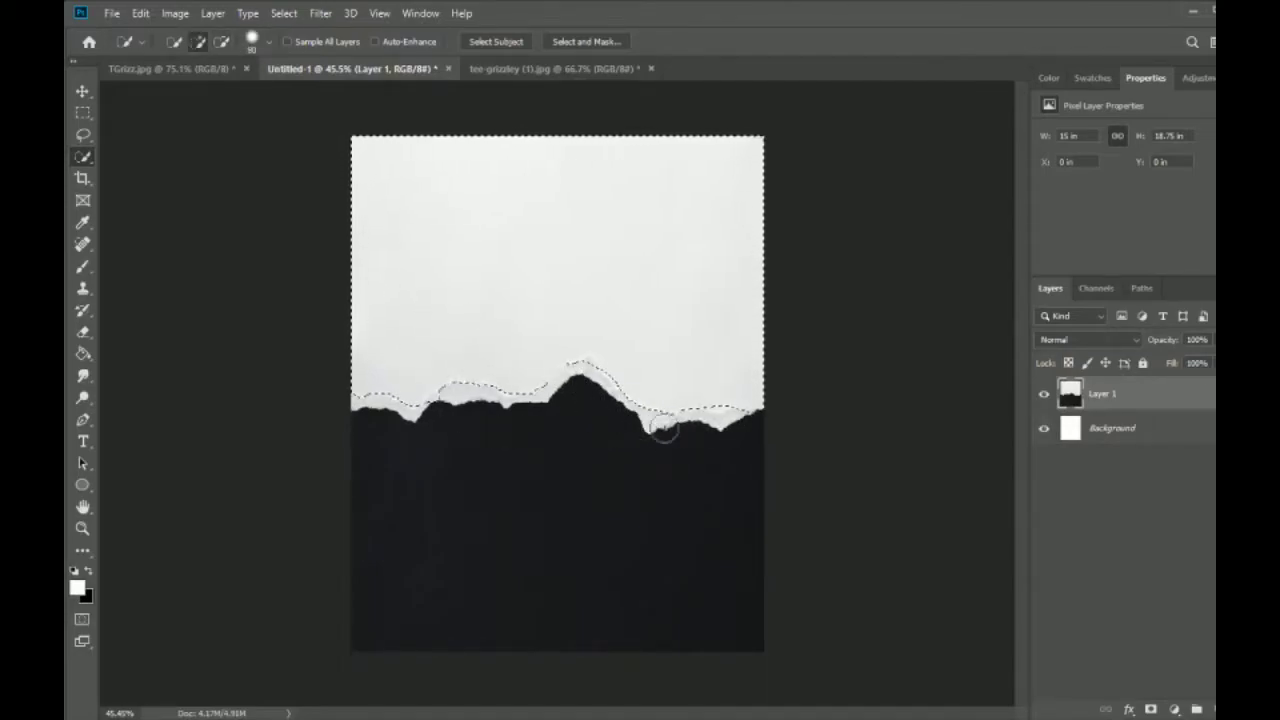
{"action": "left_click", "coordinate": [221, 42]}
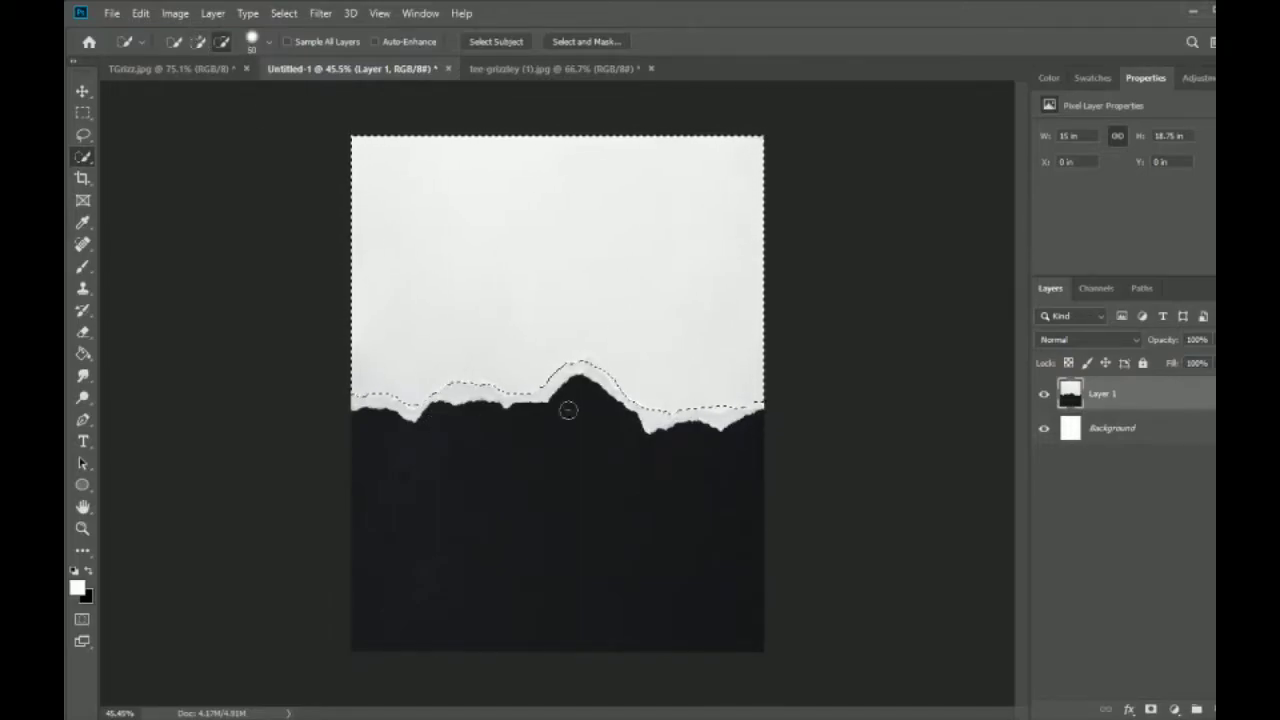
{"action": "left_click", "coordinate": [140, 13]}
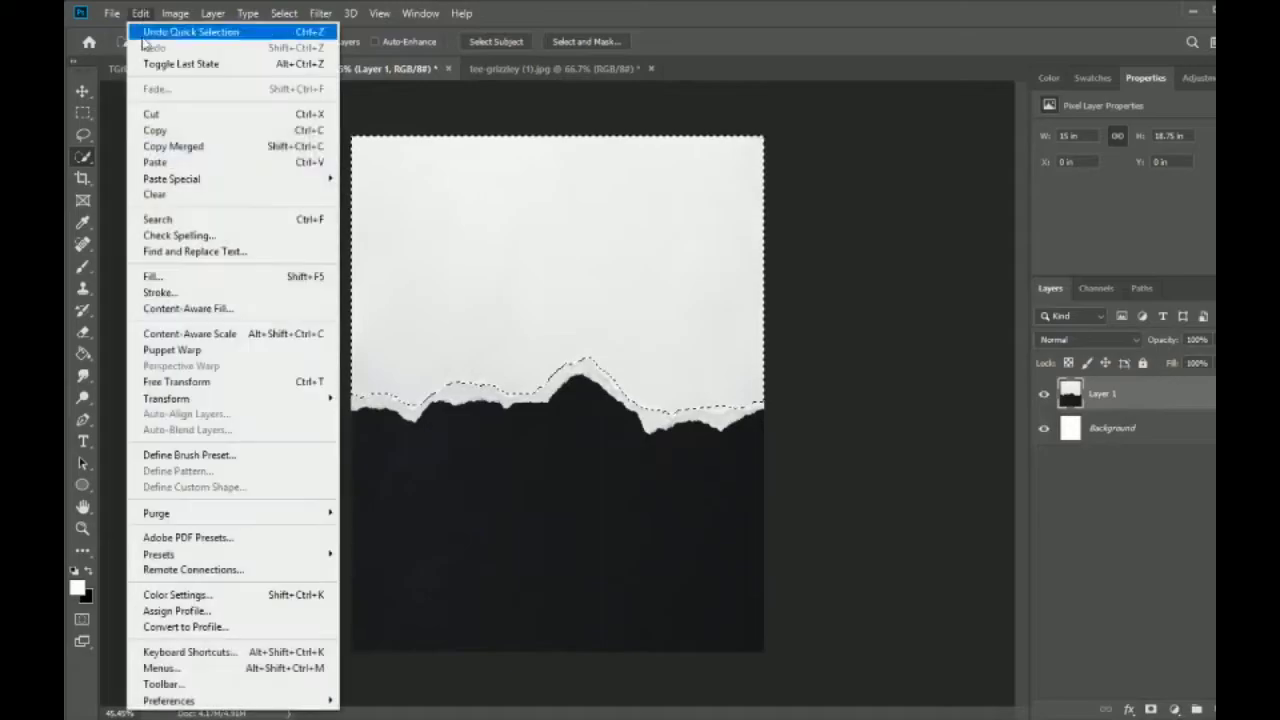
{"action": "left_click", "coordinate": [371, 209]}
{"action": "left_click", "coordinate": [83, 91]}
Scale the pasted photo to span the poster's width.
{"action": "mouse_move", "coordinate": [589, 313]}
{"action": "left_mouse_down"}
{"action": "mouse_move", "coordinate": [601, 313]}
{"action": "mouse_move", "coordinate": [589, 313]}
{"action": "left_mouse_up"}
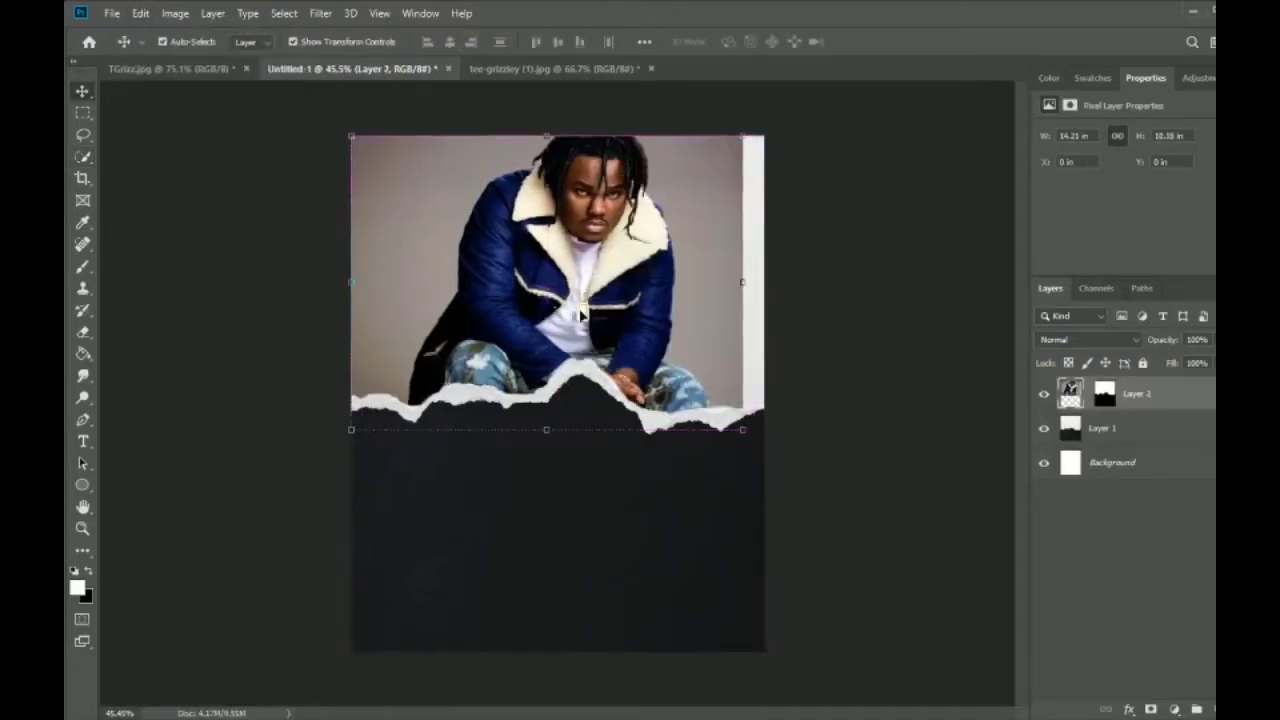
{"action": "key", "text": "ctrl+t"}
{"action": "left_click_drag", "start_coordinate": [752, 420], "coordinate": [764, 446]}
{"action": "key", "text": "Return"}
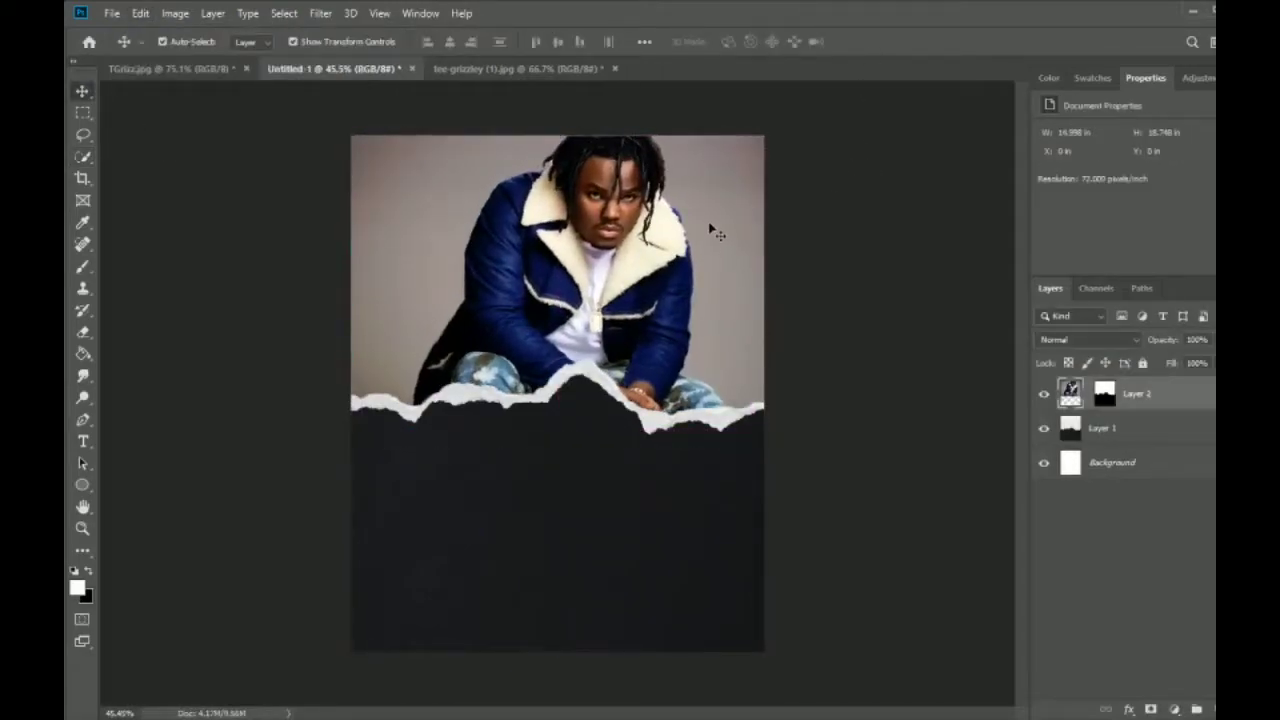
{"action": "key", "text": "alt+bracketleft"}
Select the entire red camo shirt photo.
{"action": "left_click", "coordinate": [651, 68]}
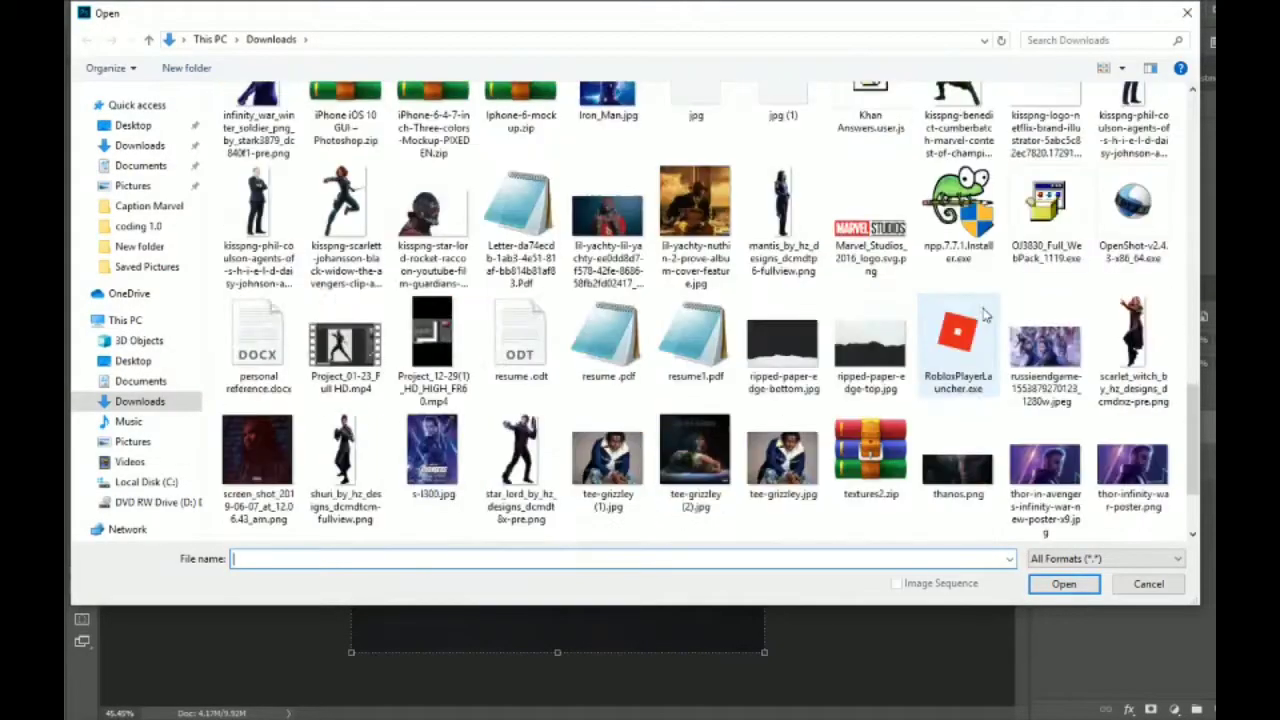
{"action": "key", "text": "Escape"}
{"action": "key", "text": "m"}
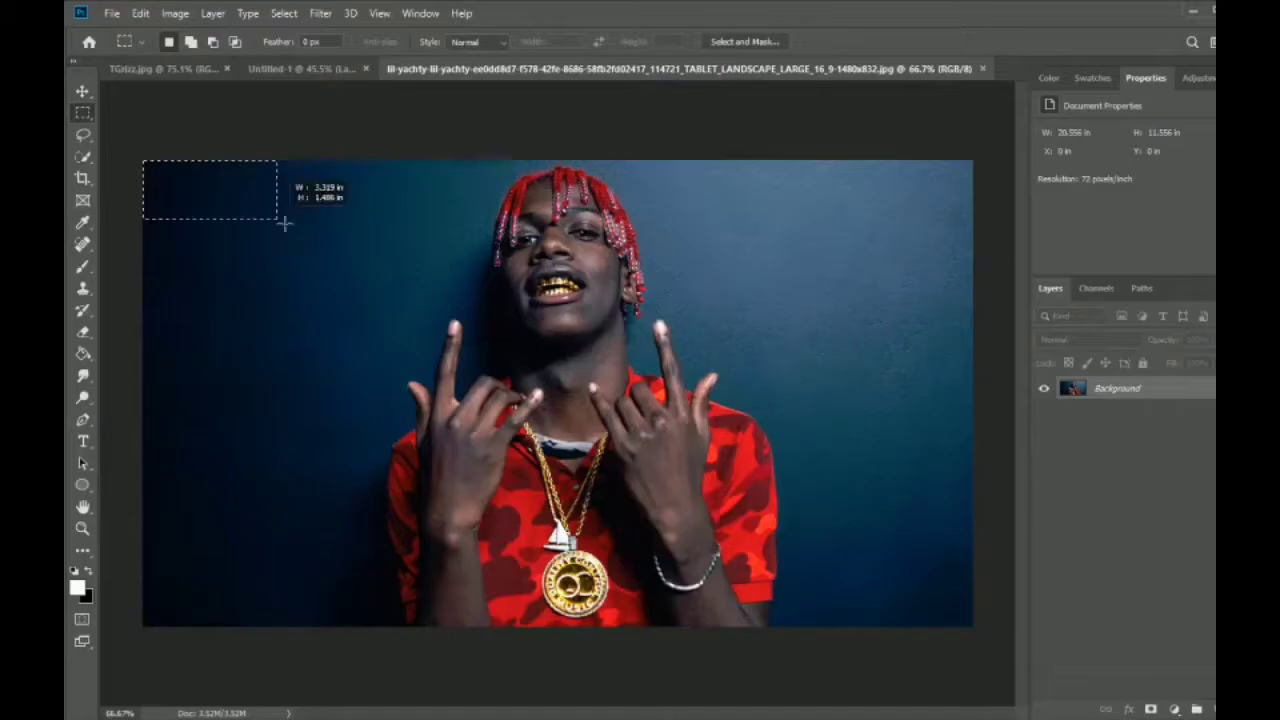
{"action": "left_click_drag", "start_coordinate": [285, 223], "coordinate": [990, 596]}
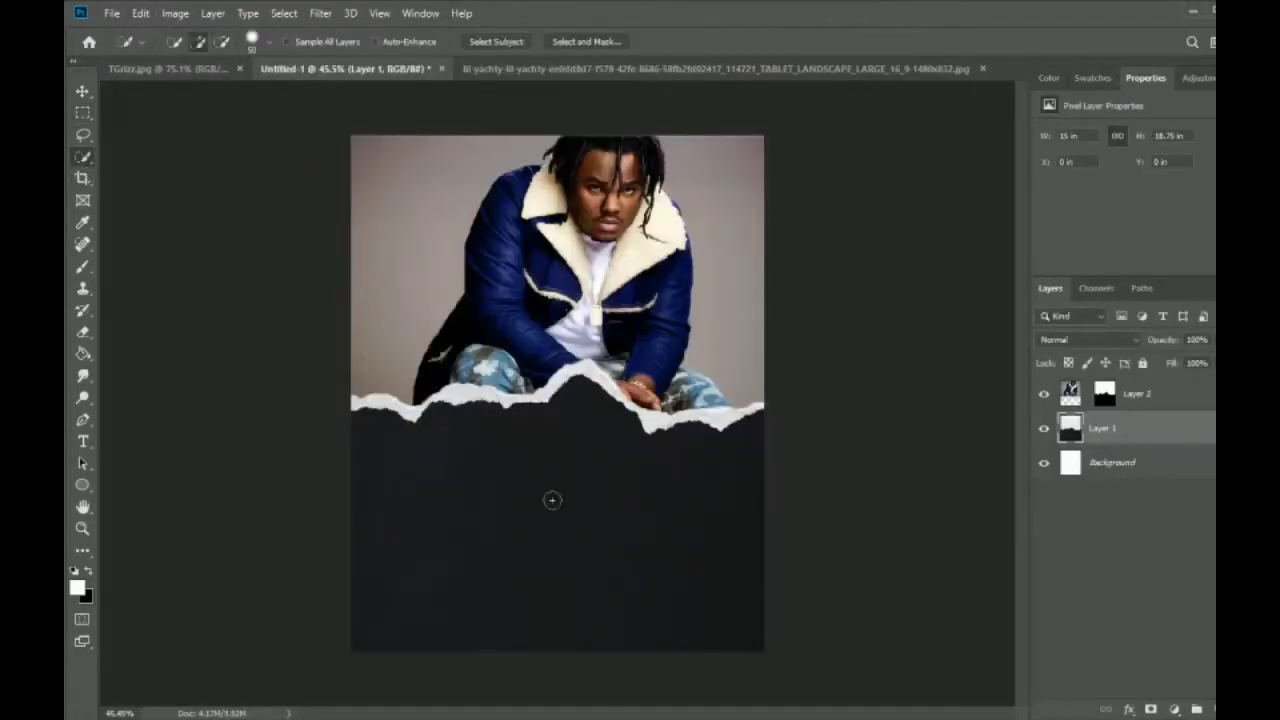
Paste the photo into the poster's dark lower area, position it below the tear, and close the source.
{"action": "left_click_drag", "start_coordinate": [552, 500], "coordinate": [549, 551]}
{"action": "left_click", "coordinate": [140, 13]}
{"action": "left_click", "coordinate": [447, 222]}
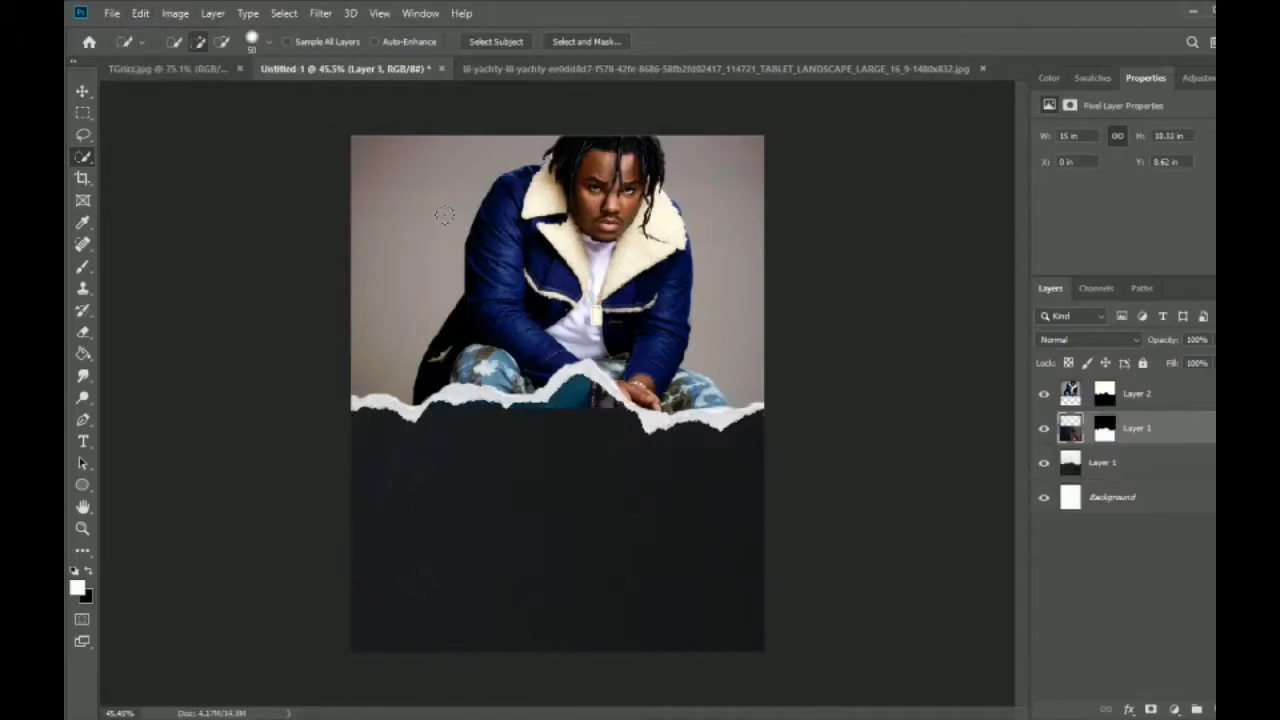
{"action": "key", "text": "v"}
{"action": "left_click_drag", "start_coordinate": [590, 408], "coordinate": [603, 492]}
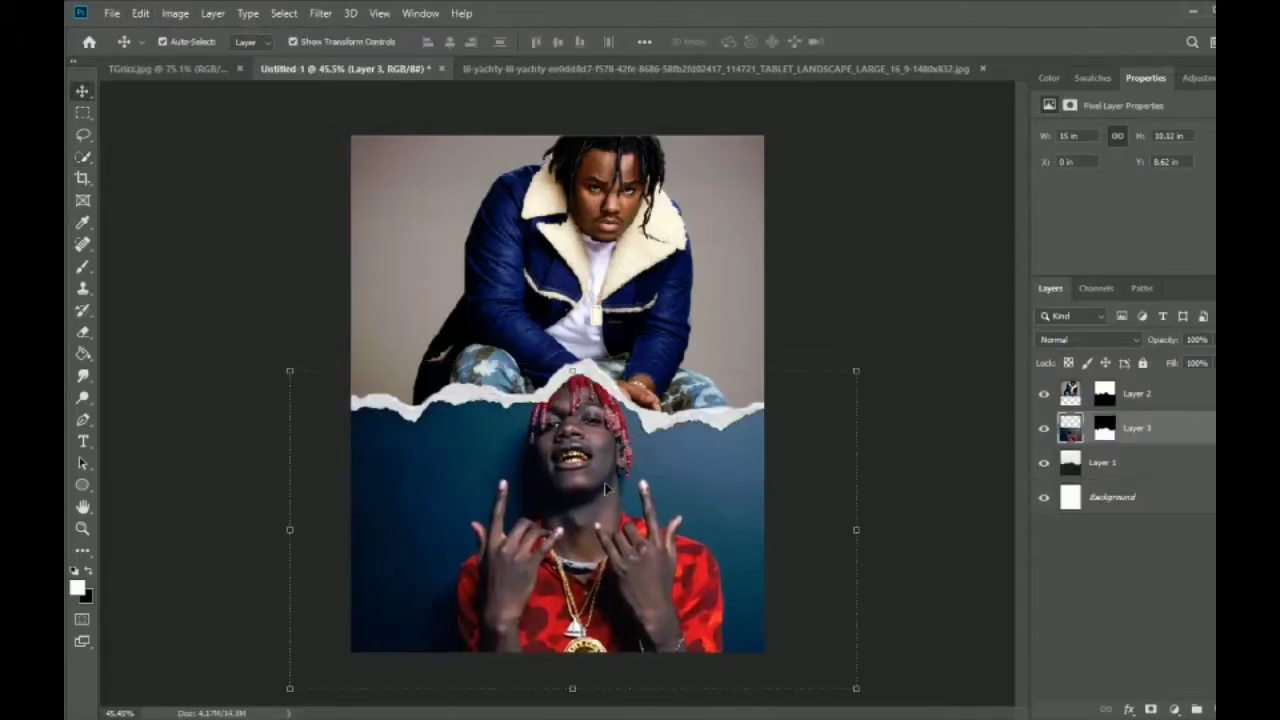
{"action": "left_click", "coordinate": [720, 68]}
{"action": "left_click", "coordinate": [982, 68]}
Open the radar artwork, then close it without saving.
{"action": "left_click", "coordinate": [125, 12]}
{"action": "left_click", "coordinate": [130, 54]}
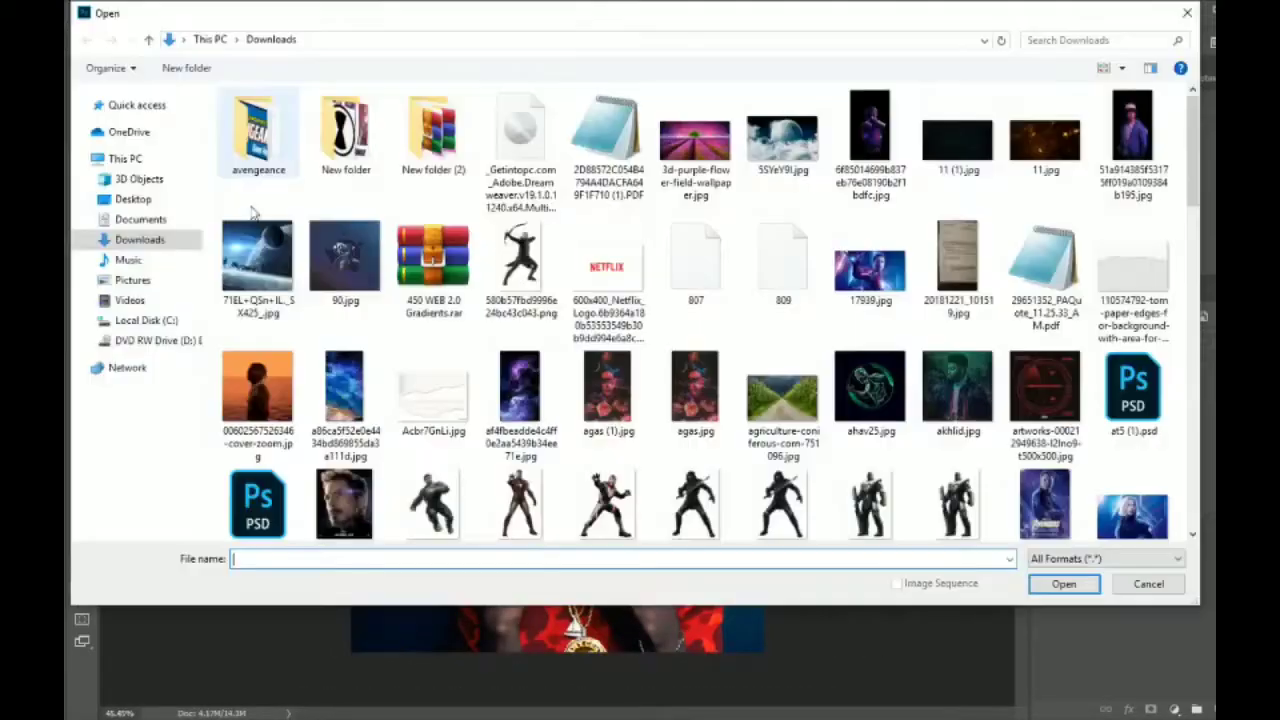
{"action": "double_click", "coordinate": [1048, 400]}
{"action": "left_click_drag", "start_coordinate": [619, 303], "coordinate": [640, 347]}
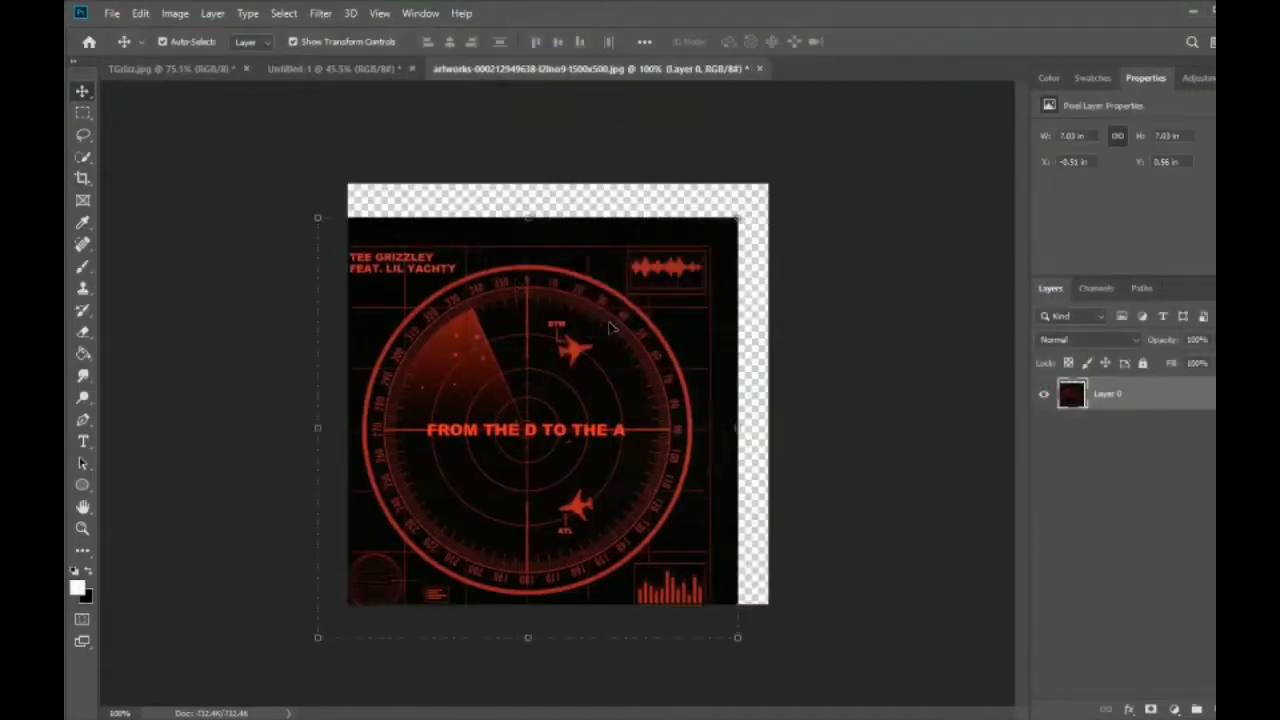
{"action": "left_click", "coordinate": [759, 68]}
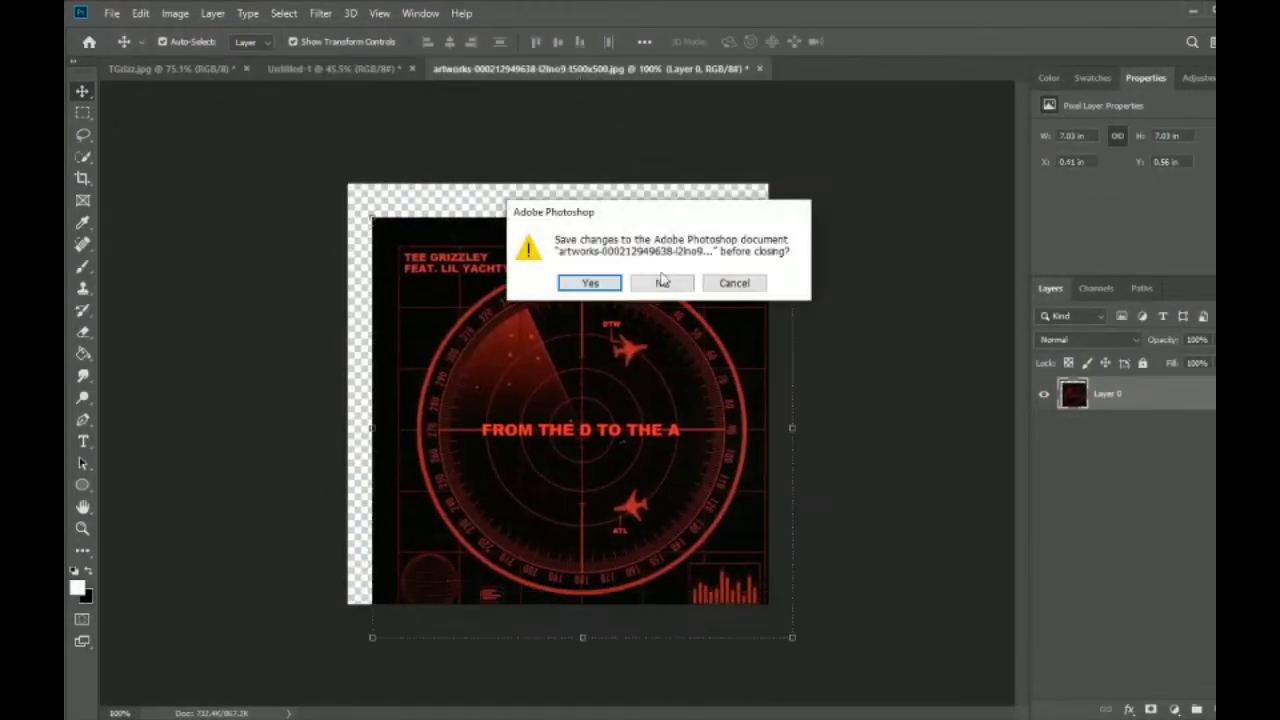
{"action": "left_click", "coordinate": [660, 280]}
Open the SATISH bear cover image.
{"action": "left_click", "coordinate": [112, 13]}
{"action": "left_click", "coordinate": [130, 54]}
{"action": "scroll", "coordinate": [1060, 240], "scroll_direction": "up", "scroll_amount": 1}
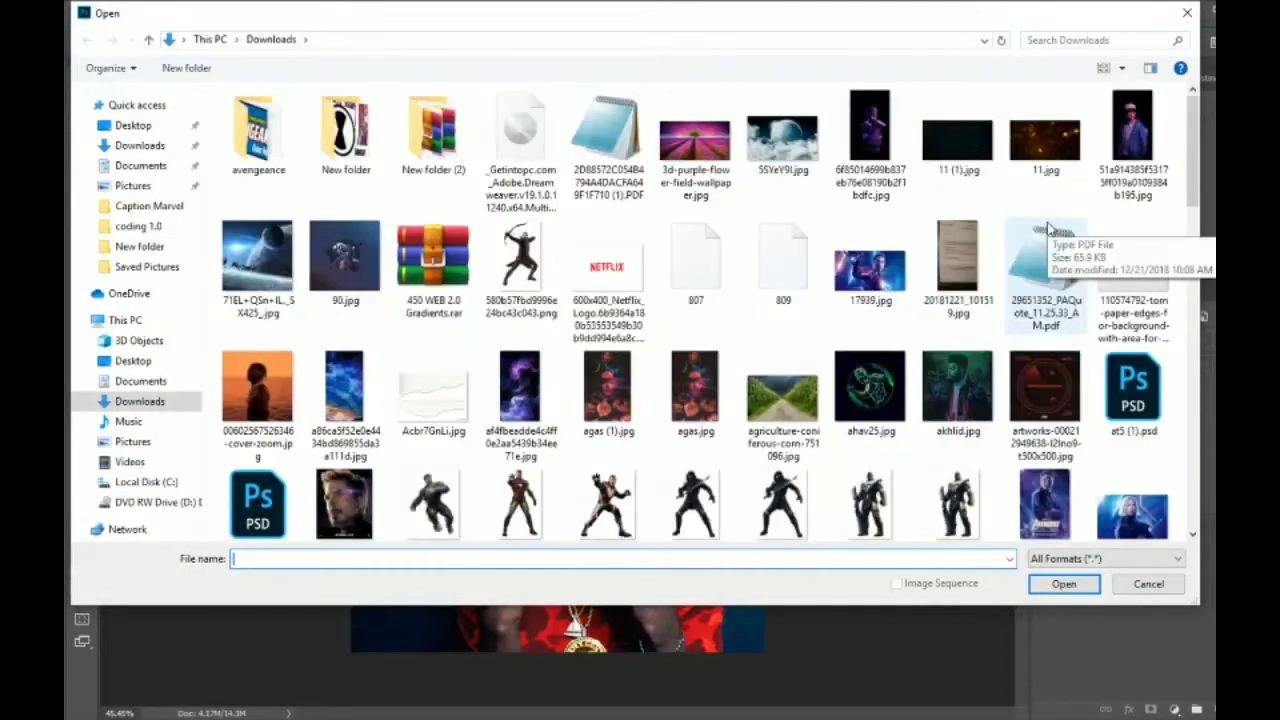
{"action": "scroll", "coordinate": [1055, 240], "scroll_direction": "down", "scroll_amount": 5}
{"action": "scroll", "coordinate": [1045, 230], "scroll_direction": "down", "scroll_amount": 3}
{"action": "double_click", "coordinate": [695, 320]}
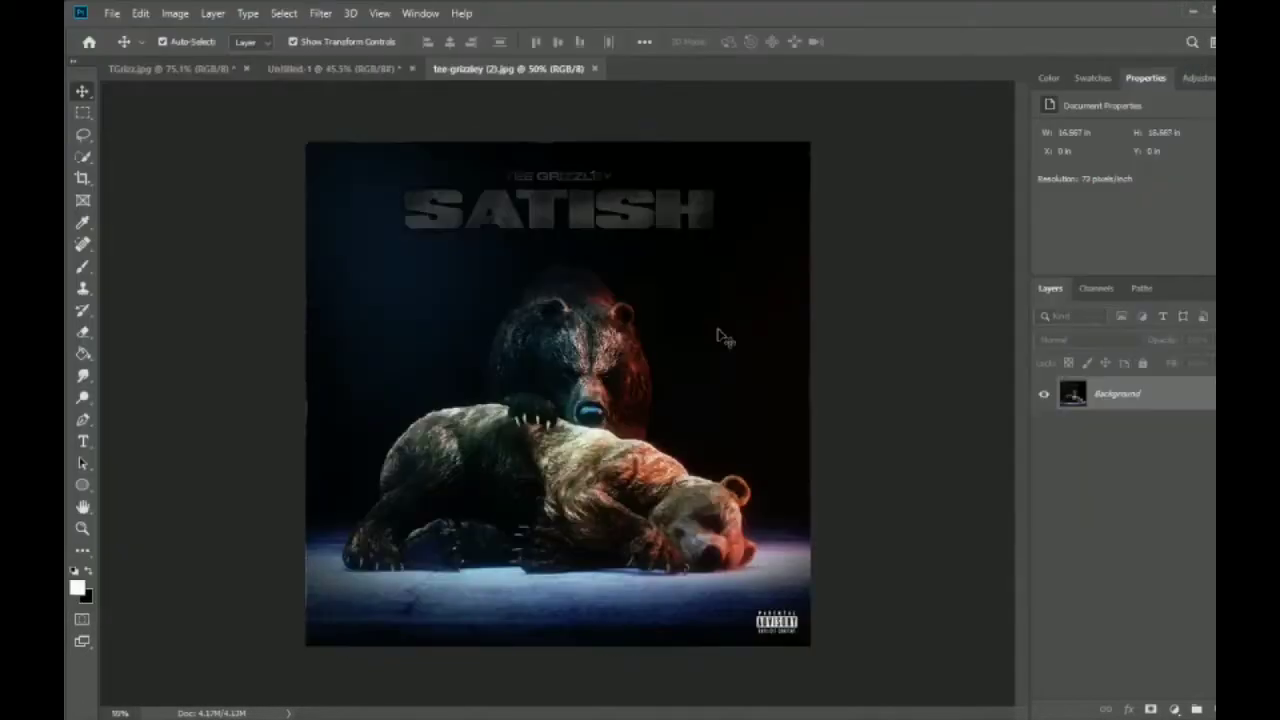
Bring the bear cover into the poster, shrink it to about 62% and move it over the top photo.
{"action": "left_click_drag", "start_coordinate": [723, 337], "coordinate": [560, 360]}
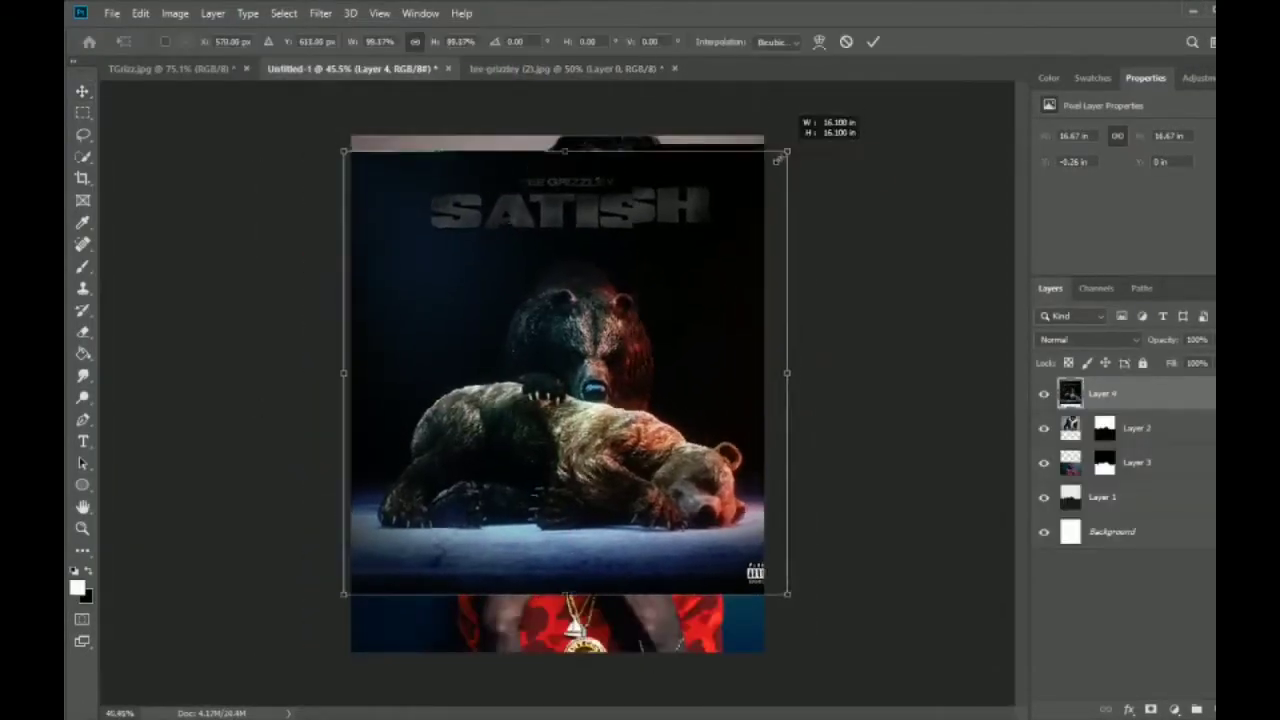
{"action": "left_click_drag", "start_coordinate": [805, 173], "coordinate": [630, 306]}
{"action": "left_click_drag", "start_coordinate": [490, 450], "coordinate": [578, 285]}
{"action": "left_click", "coordinate": [873, 41]}
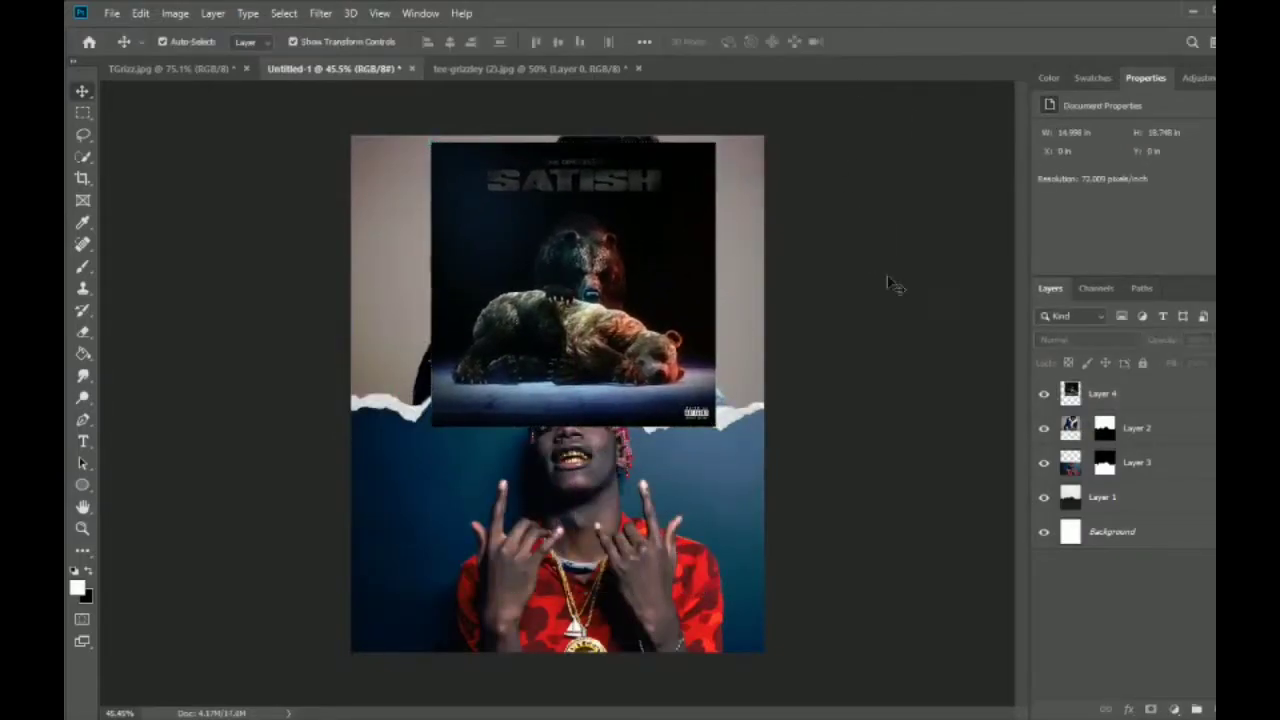
Lower the bear cover layer's fill to 79% and add a layer mask.
{"action": "left_click", "coordinate": [1210, 363]}
{"action": "left_click_drag", "start_coordinate": [1210, 384], "coordinate": [1205, 388]}
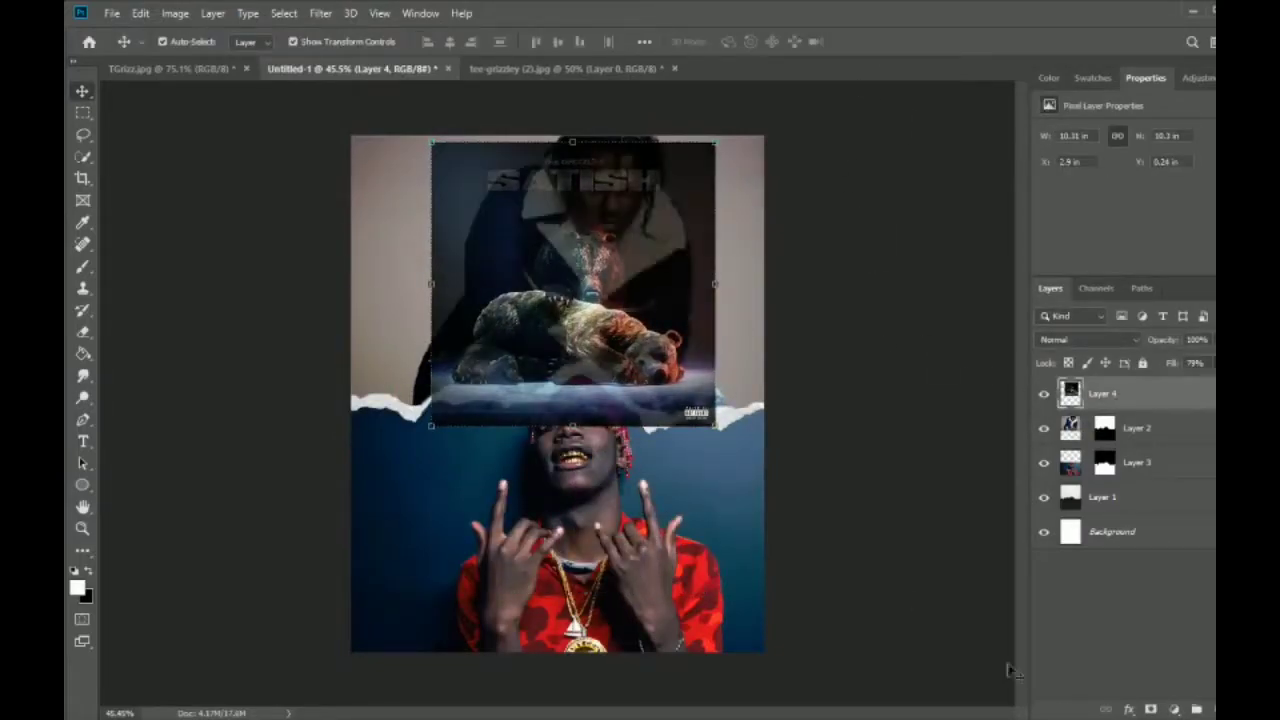
{"action": "left_click", "coordinate": [1150, 709]}
Brush the mask to reveal the man's head and jacket and hide the cover's hard edges.
{"action": "key", "text": "b"}
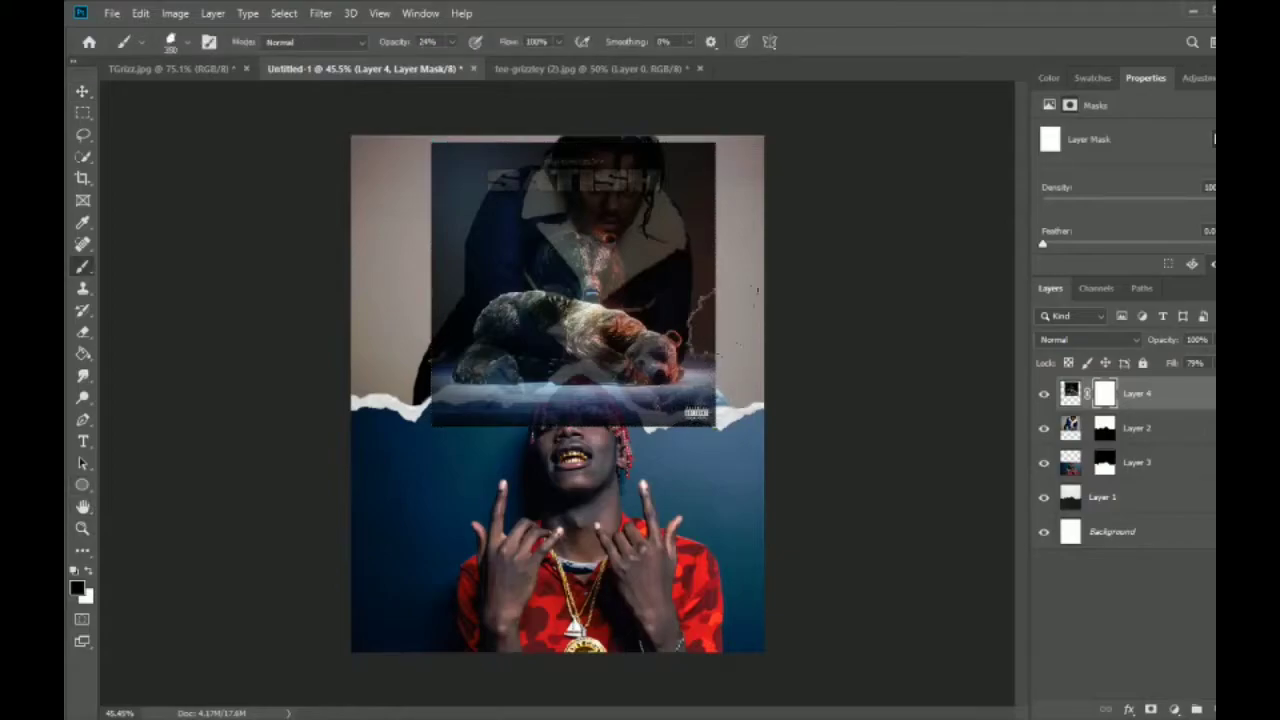
{"action": "left_click_drag", "start_coordinate": [757, 290], "coordinate": [560, 170]}
{"action": "key", "text": "6"}
{"action": "key", "text": "8"}
{"action": "mouse_move", "coordinate": [480, 200]}
{"action": "left_mouse_down"}
{"action": "mouse_move", "coordinate": [486, 120]}
{"action": "mouse_move", "coordinate": [596, 125]}
{"action": "mouse_move", "coordinate": [700, 250]}
{"action": "left_mouse_up"}
{"action": "left_click_drag", "start_coordinate": [700, 150], "coordinate": [700, 270]}
{"action": "mouse_move", "coordinate": [450, 230]}
{"action": "left_mouse_down"}
{"action": "mouse_move", "coordinate": [400, 420]}
{"action": "mouse_move", "coordinate": [745, 385]}
{"action": "mouse_move", "coordinate": [560, 405]}
{"action": "left_mouse_up"}
{"action": "left_click_drag", "start_coordinate": [700, 220], "coordinate": [705, 370]}
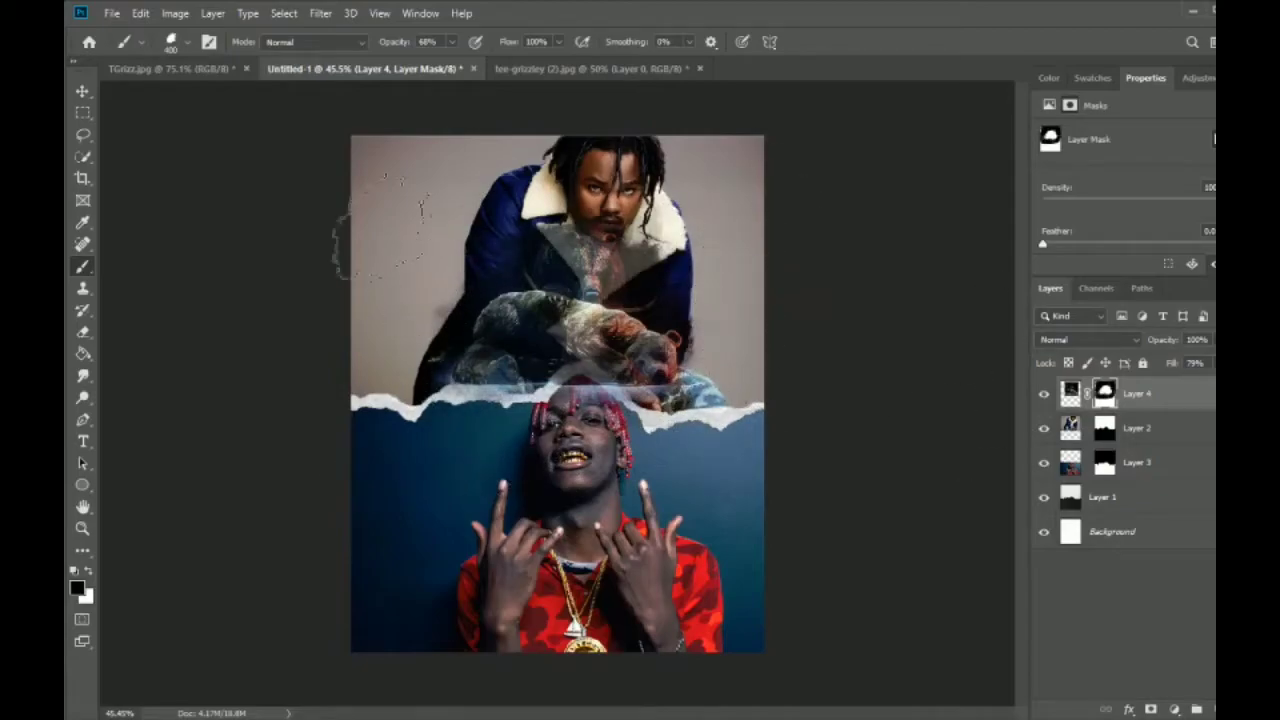
Blend the bear into the jacket with a 24% opacity brush.
{"action": "key", "text": "2"}
{"action": "key", "text": "4"}
{"action": "left_click_drag", "start_coordinate": [450, 380], "coordinate": [645, 360]}
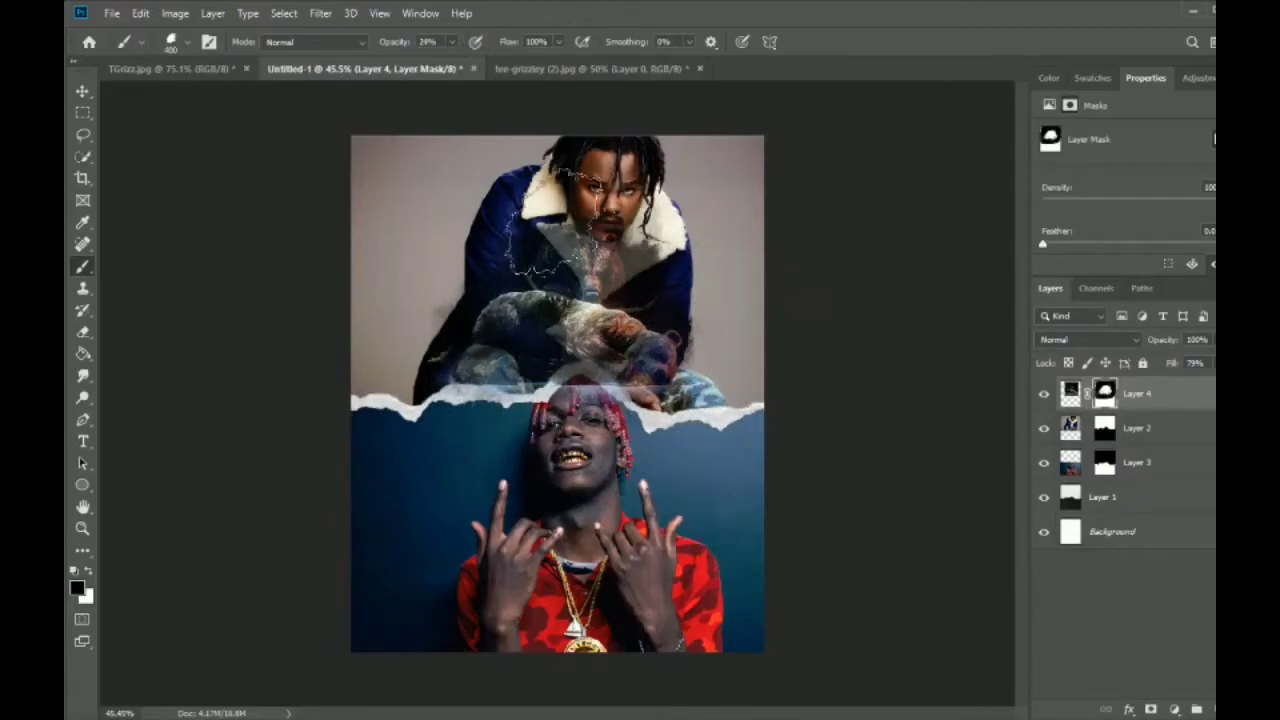
{"action": "left_click_drag", "start_coordinate": [540, 230], "coordinate": [650, 207]}
{"action": "mouse_move", "coordinate": [540, 420]}
{"action": "left_mouse_down"}
{"action": "mouse_move", "coordinate": [560, 330]}
{"action": "mouse_move", "coordinate": [665, 290]}
{"action": "left_mouse_up"}
Lower the bear layer's opacity and close the bear cover document.
{"action": "left_click", "coordinate": [1070, 393]}
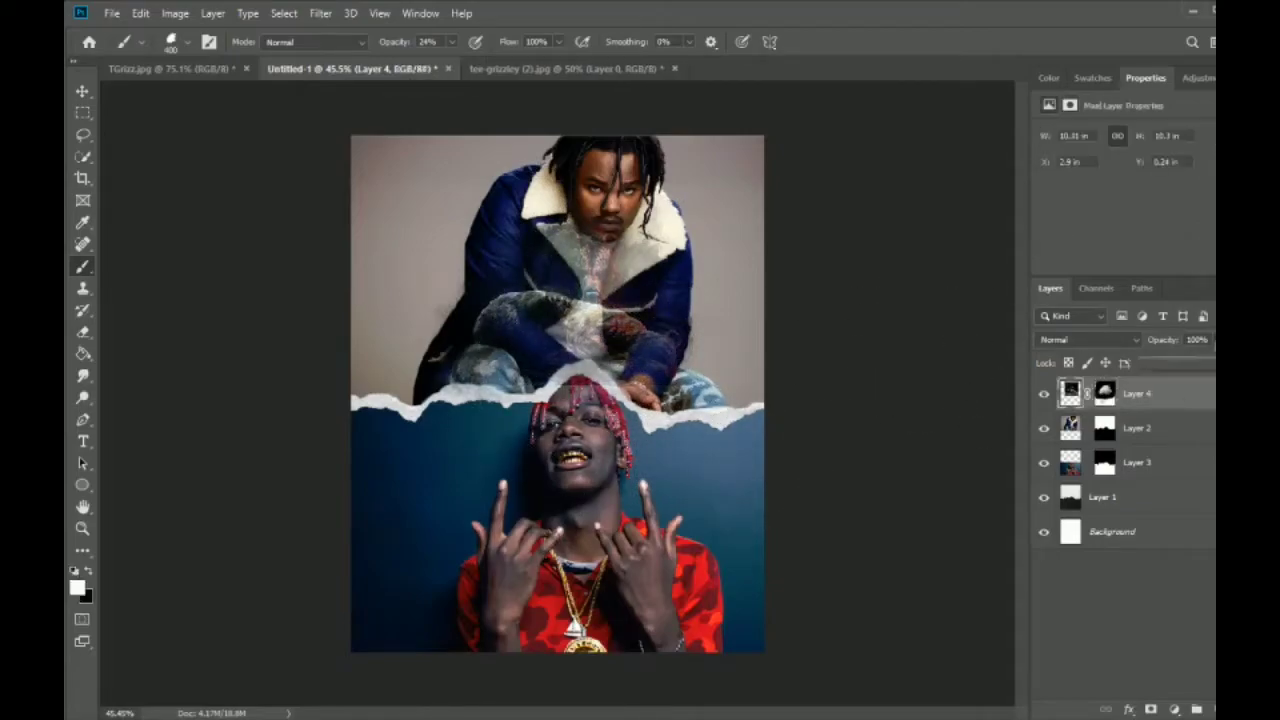
{"action": "left_click_drag", "start_coordinate": [1214, 340], "coordinate": [1216, 365]}
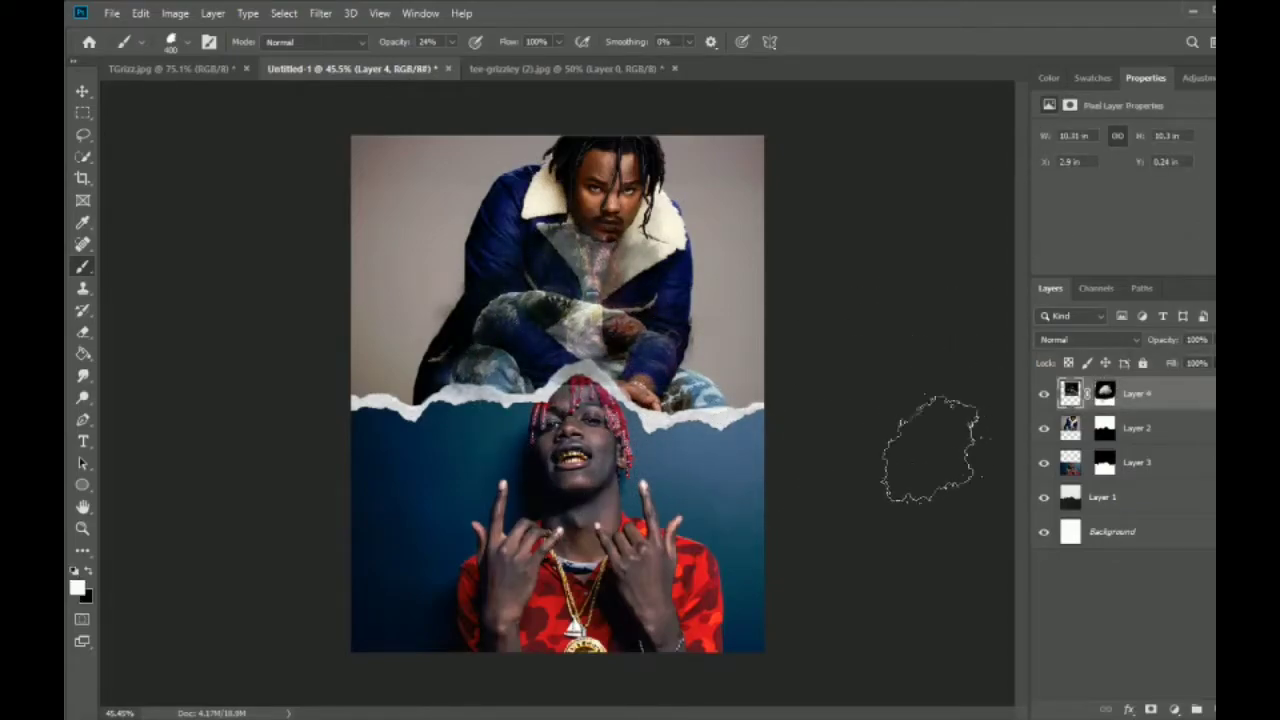
{"action": "left_click", "coordinate": [570, 70]}
{"action": "left_click", "coordinate": [675, 68]}
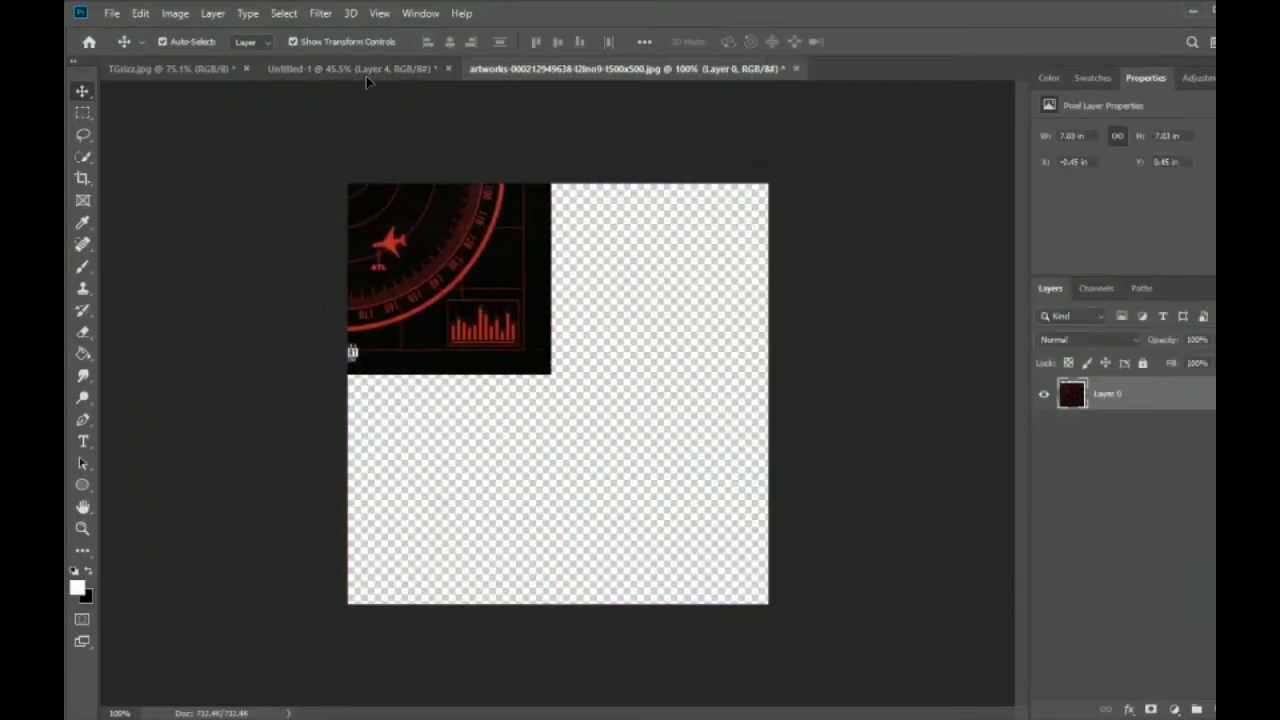
Bring the radar artwork into the poster and resize it slightly smaller and lower.
{"action": "mouse_move", "coordinate": [366, 82]}
{"action": "left_mouse_down"}
{"action": "mouse_move", "coordinate": [450, 520]}
{"action": "mouse_move", "coordinate": [507, 560]}
{"action": "mouse_move", "coordinate": [495, 560]}
{"action": "left_mouse_up"}
{"action": "key", "text": "ctrl+t"}
{"action": "left_click", "coordinate": [872, 41]}
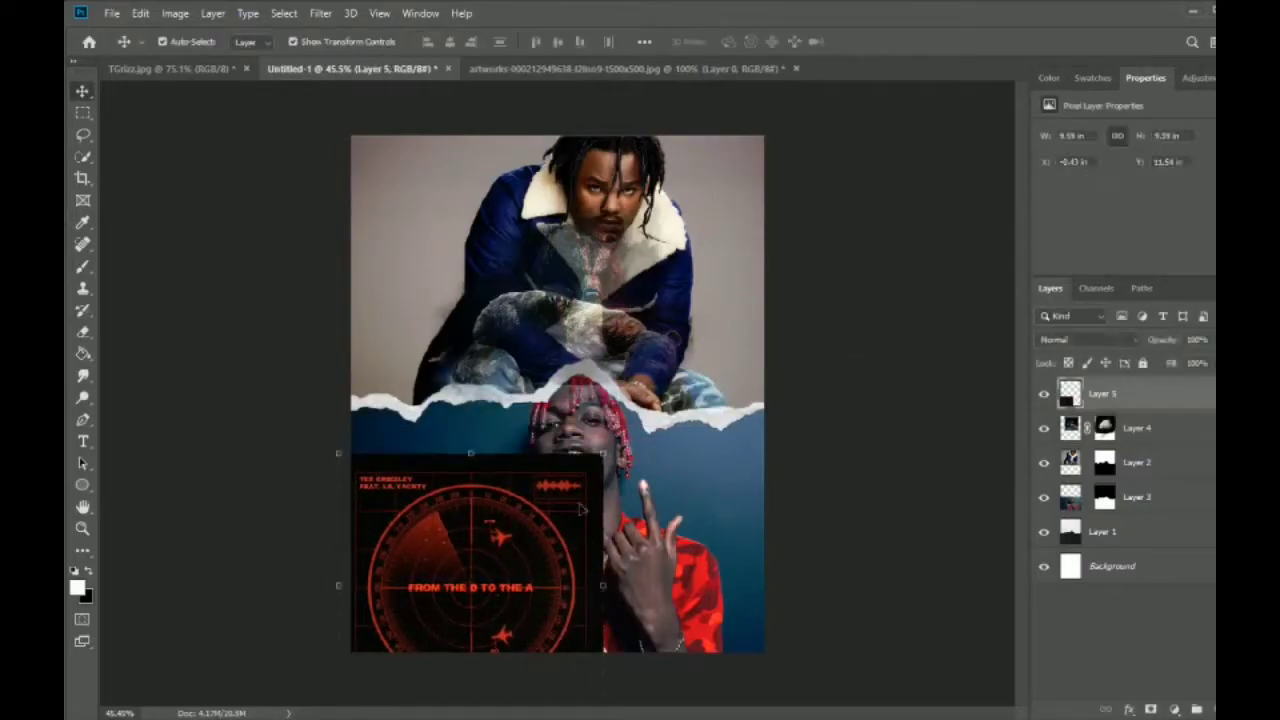
{"action": "key", "text": "ctrl+t"}
{"action": "mouse_move", "coordinate": [603, 453]}
{"action": "left_mouse_down"}
{"action": "mouse_move", "coordinate": [569, 489]}
{"action": "mouse_move", "coordinate": [590, 467]}
{"action": "left_mouse_up"}
{"action": "left_click", "coordinate": [872, 41]}
{"action": "key", "text": "ctrl+t"}
{"action": "left_click", "coordinate": [873, 41]}
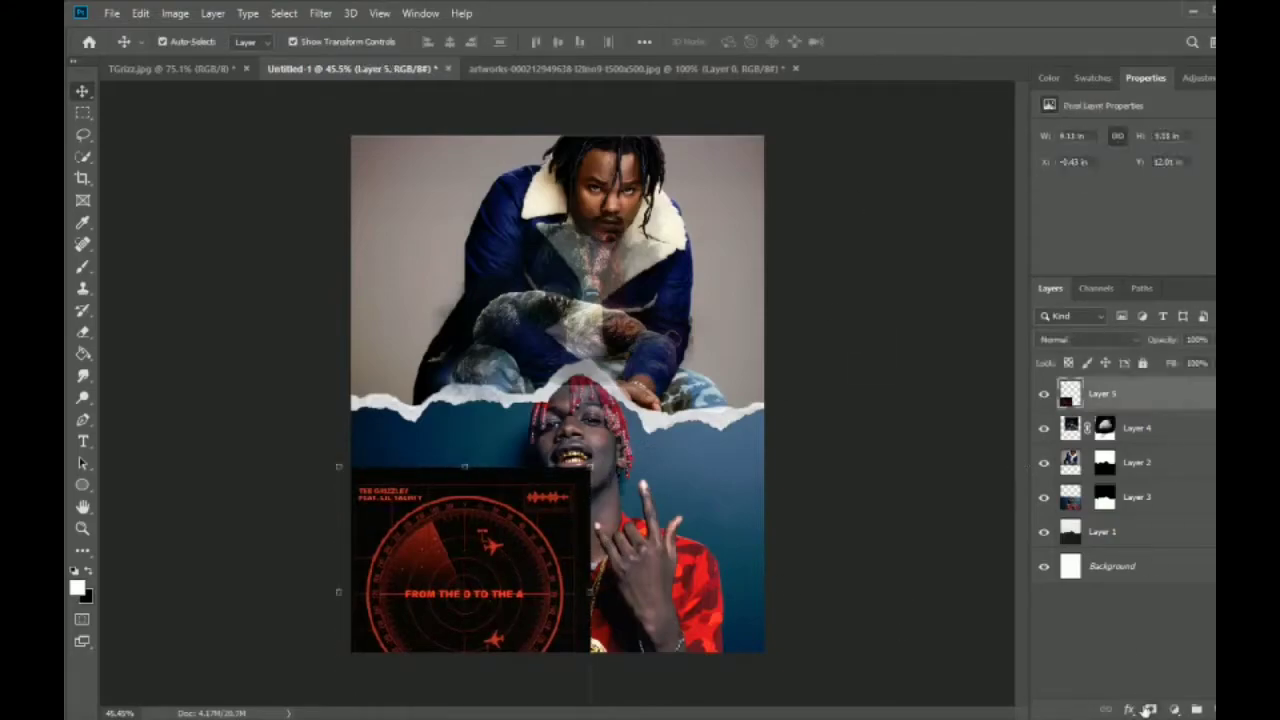
Mask out the radar graphic over the hands, jacket, radar circle and red text.
{"action": "left_click", "coordinate": [1150, 708]}
{"action": "left_click", "coordinate": [83, 266]}
{"action": "mouse_move", "coordinate": [620, 500]}
{"action": "left_mouse_down"}
{"action": "mouse_move", "coordinate": [560, 480]}
{"action": "mouse_move", "coordinate": [440, 555]}
{"action": "mouse_move", "coordinate": [560, 600]}
{"action": "left_mouse_up"}
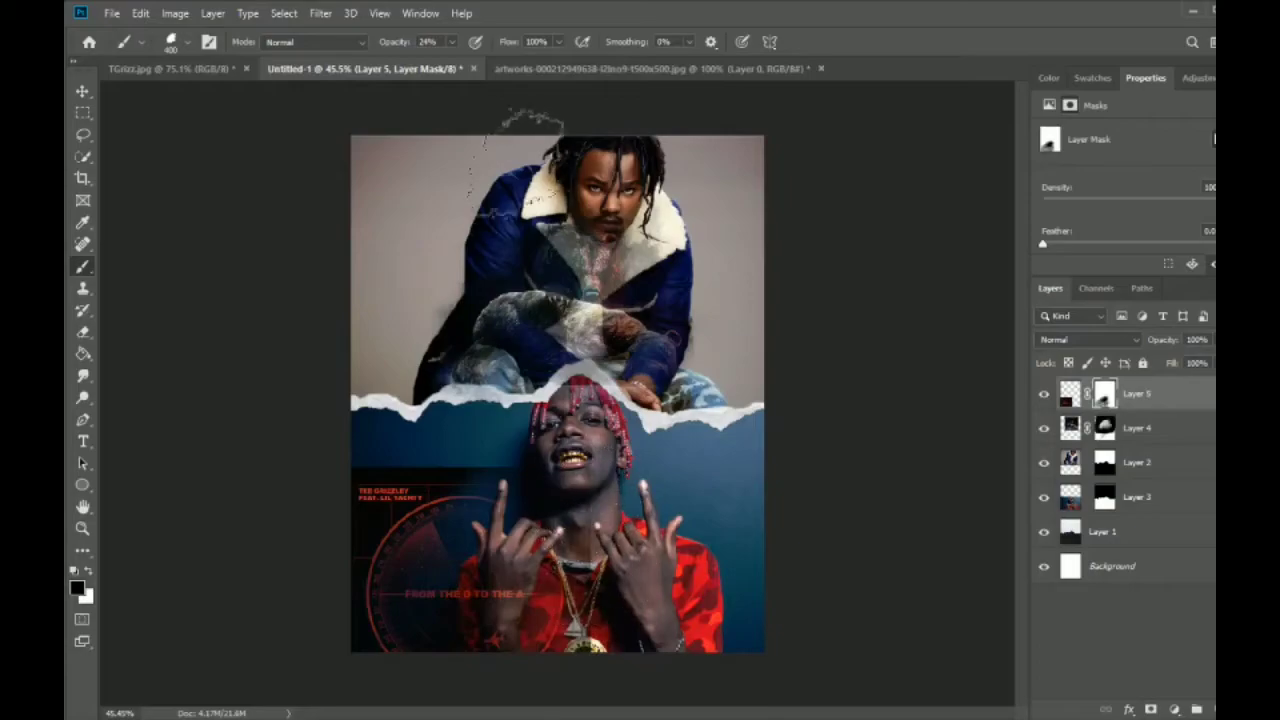
{"action": "mouse_move", "coordinate": [430, 640]}
{"action": "left_mouse_down"}
{"action": "mouse_move", "coordinate": [590, 550]}
{"action": "mouse_move", "coordinate": [360, 510]}
{"action": "left_mouse_up"}
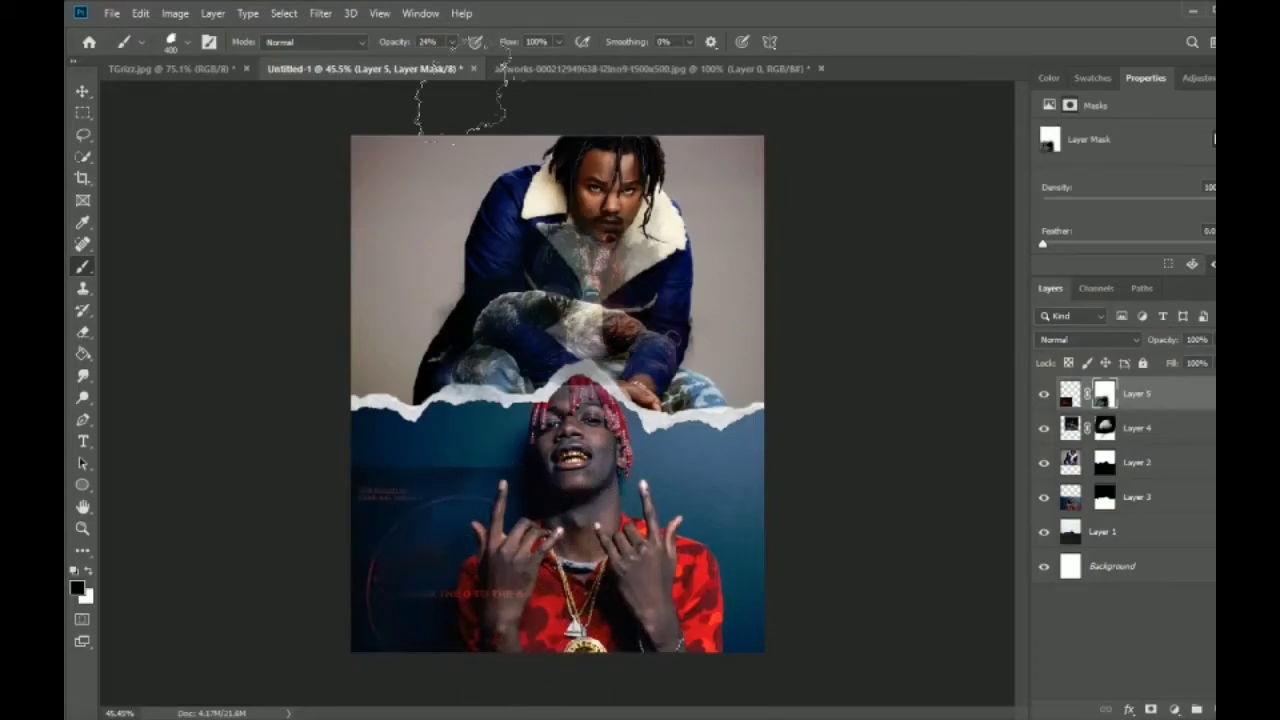
{"action": "left_click", "coordinate": [452, 42]}
{"action": "mouse_move", "coordinate": [357, 643]}
{"action": "left_mouse_down"}
{"action": "mouse_move", "coordinate": [371, 486]}
{"action": "mouse_move", "coordinate": [485, 505]}
{"action": "left_mouse_up"}
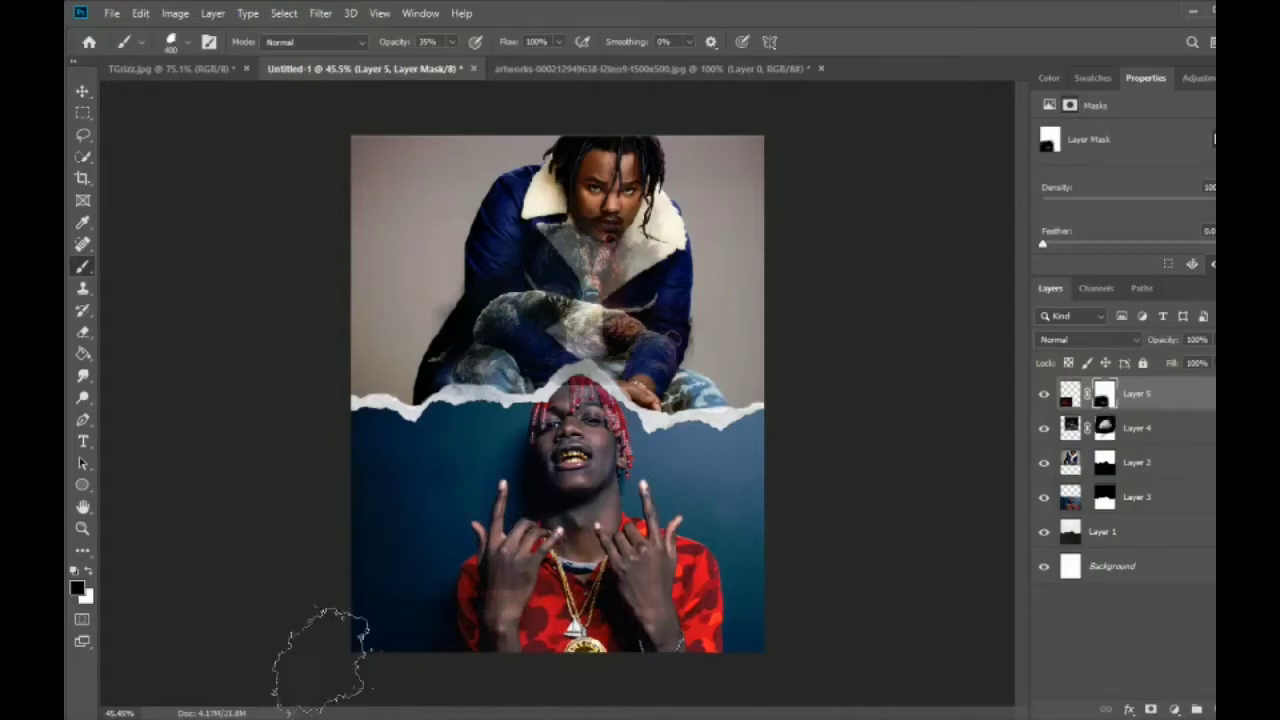
Paint white on the mask at about 12% opacity to restore faint title text near the left hand.
{"action": "key", "text": "x"}
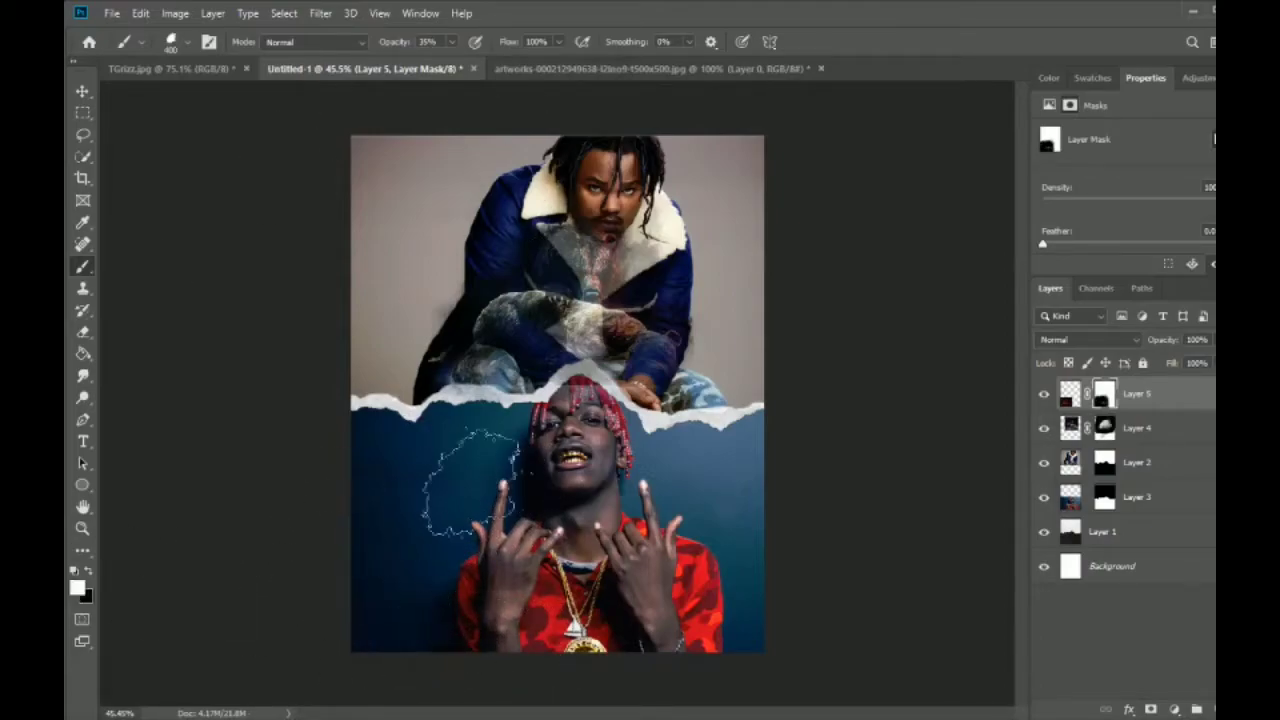
{"action": "scroll", "coordinate": [505, 540], "scroll_direction": "up", "scroll_amount": 2}
{"action": "scroll", "coordinate": [465, 680], "scroll_direction": "up", "scroll_amount": 2}
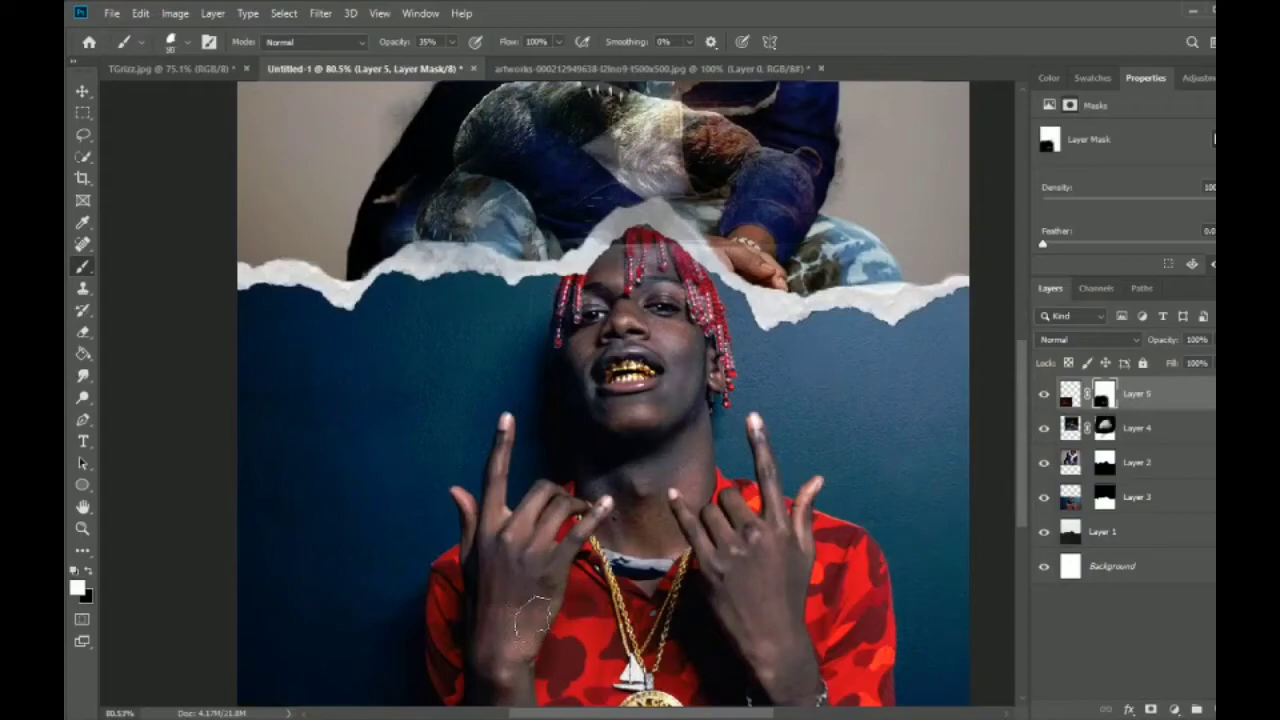
{"action": "key", "text": "ctrl+2"}
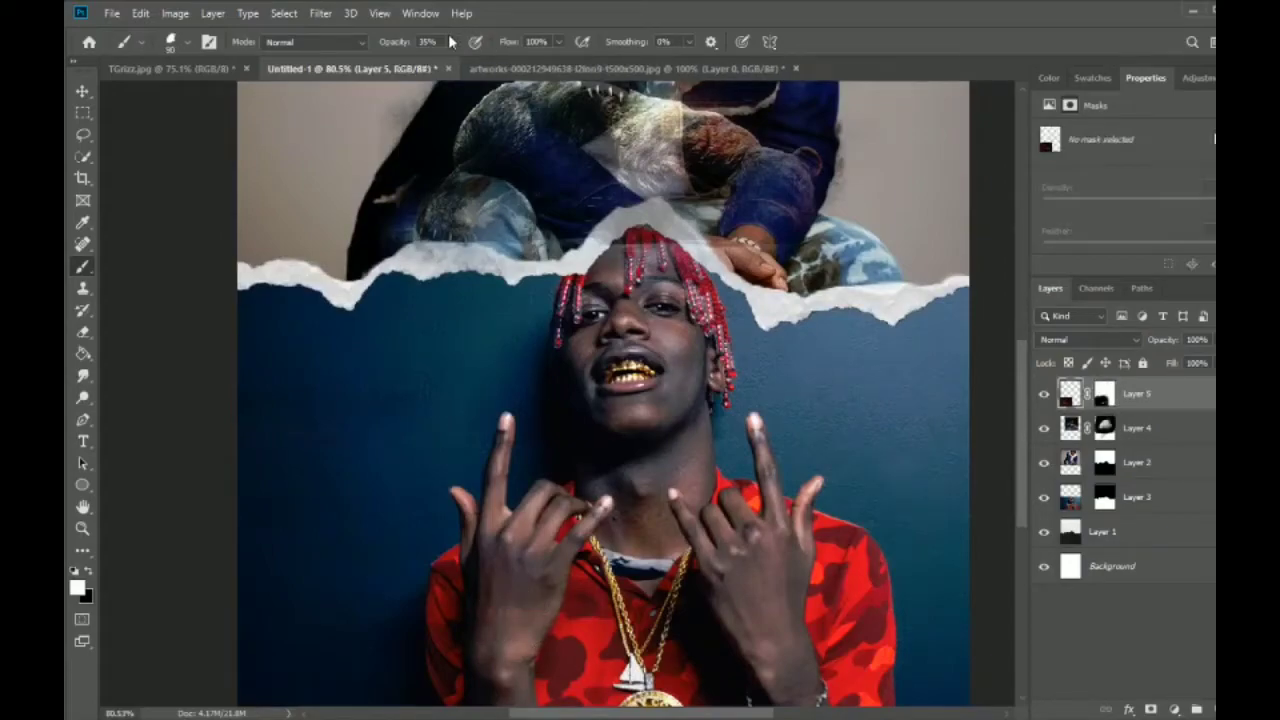
{"action": "mouse_move", "coordinate": [450, 42]}
{"action": "left_mouse_down"}
{"action": "mouse_move", "coordinate": [428, 64]}
{"action": "mouse_move", "coordinate": [458, 64]}
{"action": "left_mouse_up"}
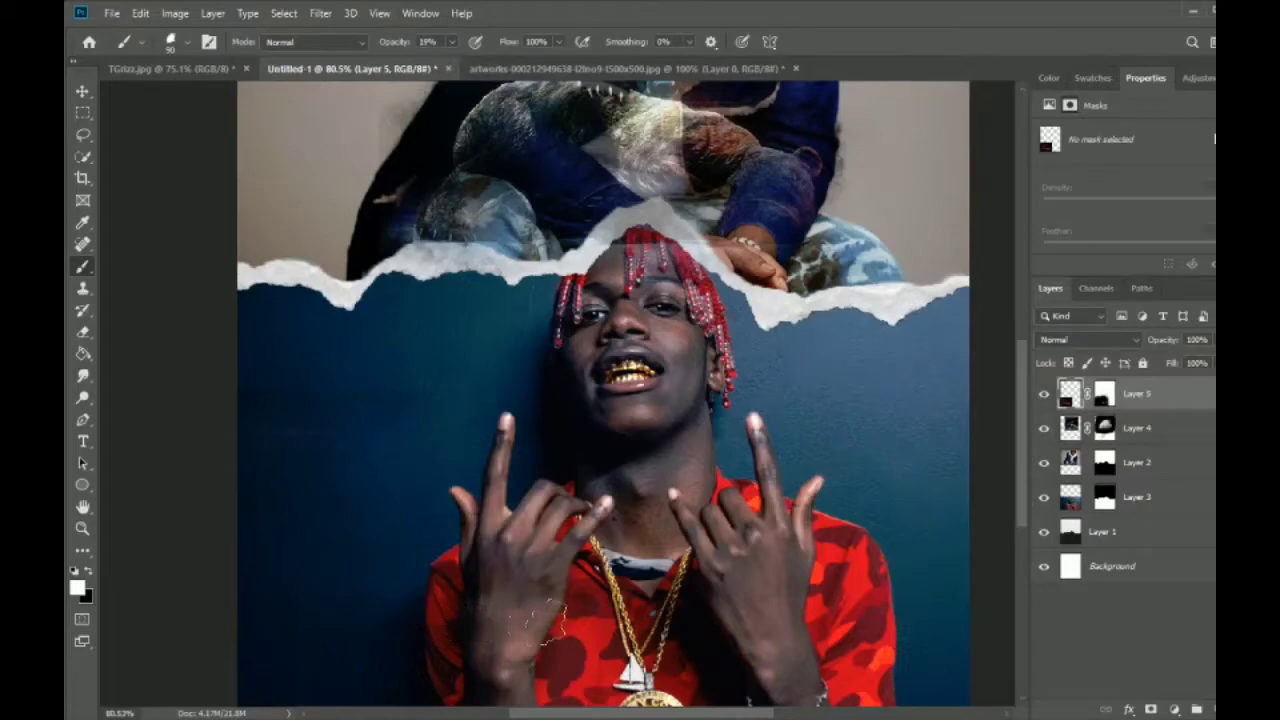
{"action": "key", "text": "bracketright"}
{"action": "key", "text": "bracketright"}
{"action": "key", "text": "bracketright"}
{"action": "key", "text": "ctrl+backslash"}
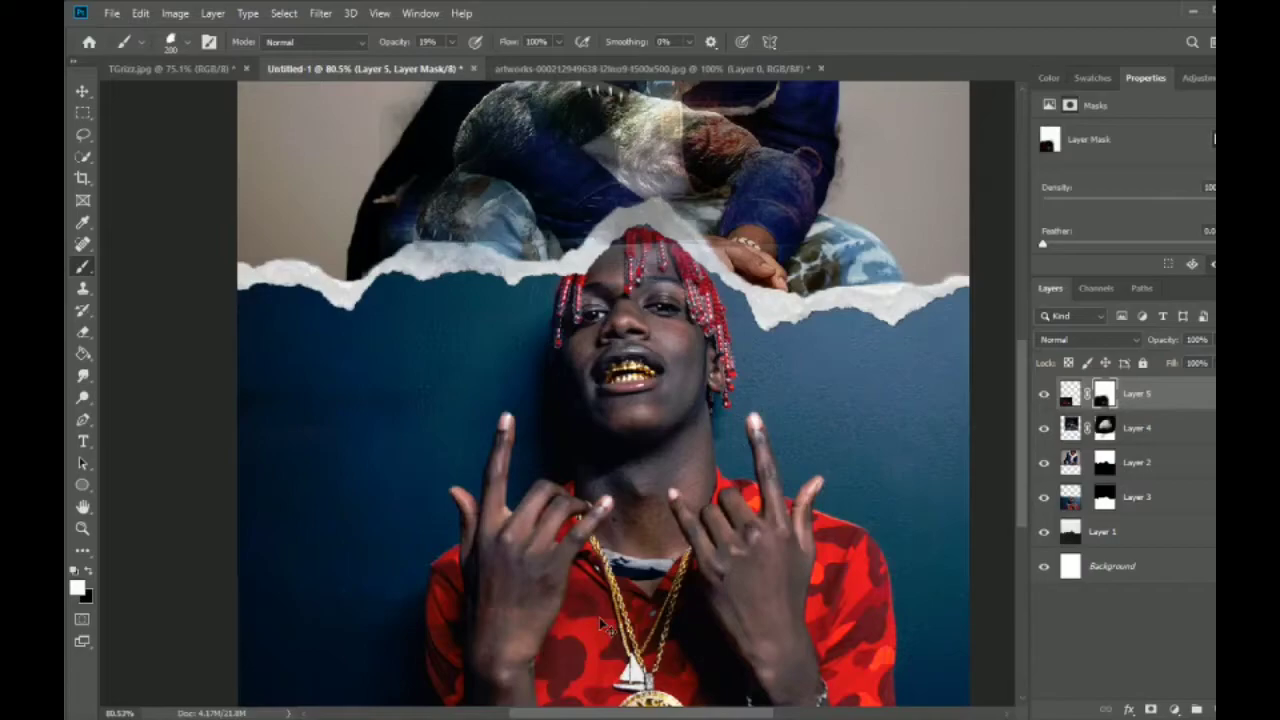
{"action": "left_click_drag", "start_coordinate": [599, 617], "coordinate": [456, 619]}
Enlarge the brush to 250 and retune its opacity from 79% to 22% to a few percent.
{"action": "key", "text": "bracketright"}
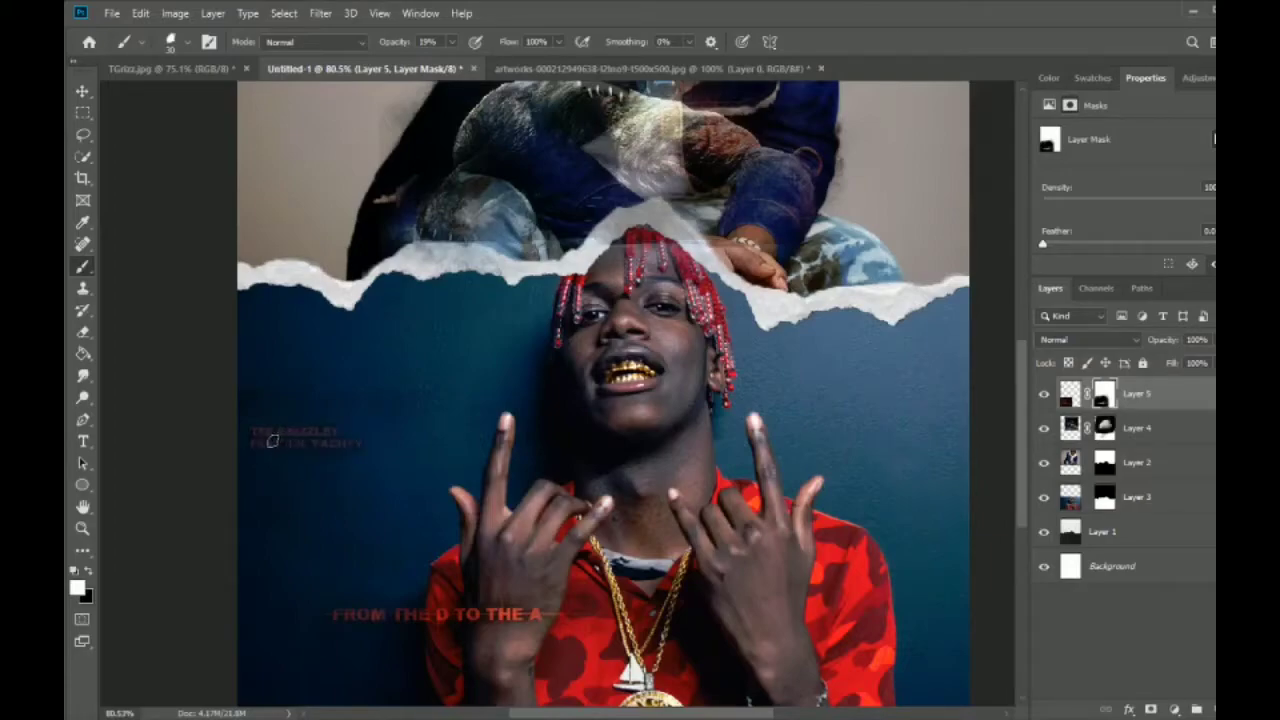
{"action": "left_click", "coordinate": [82, 550]}
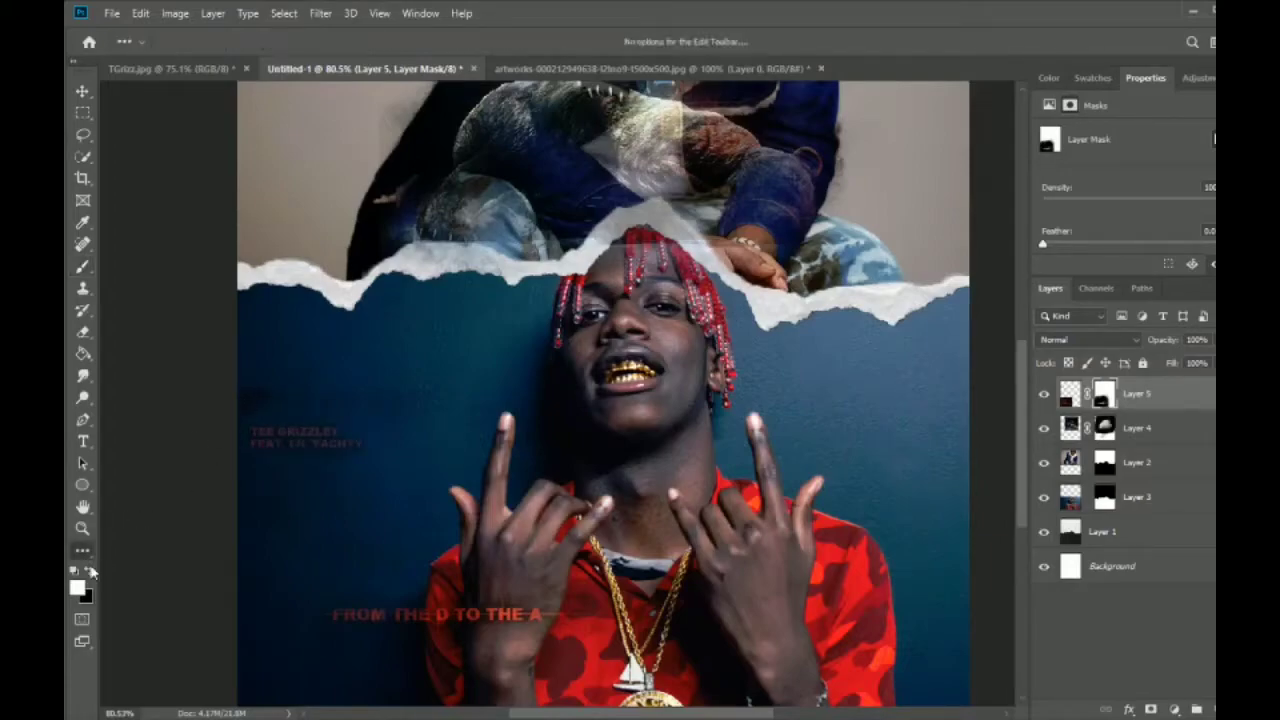
{"action": "key", "text": "b"}
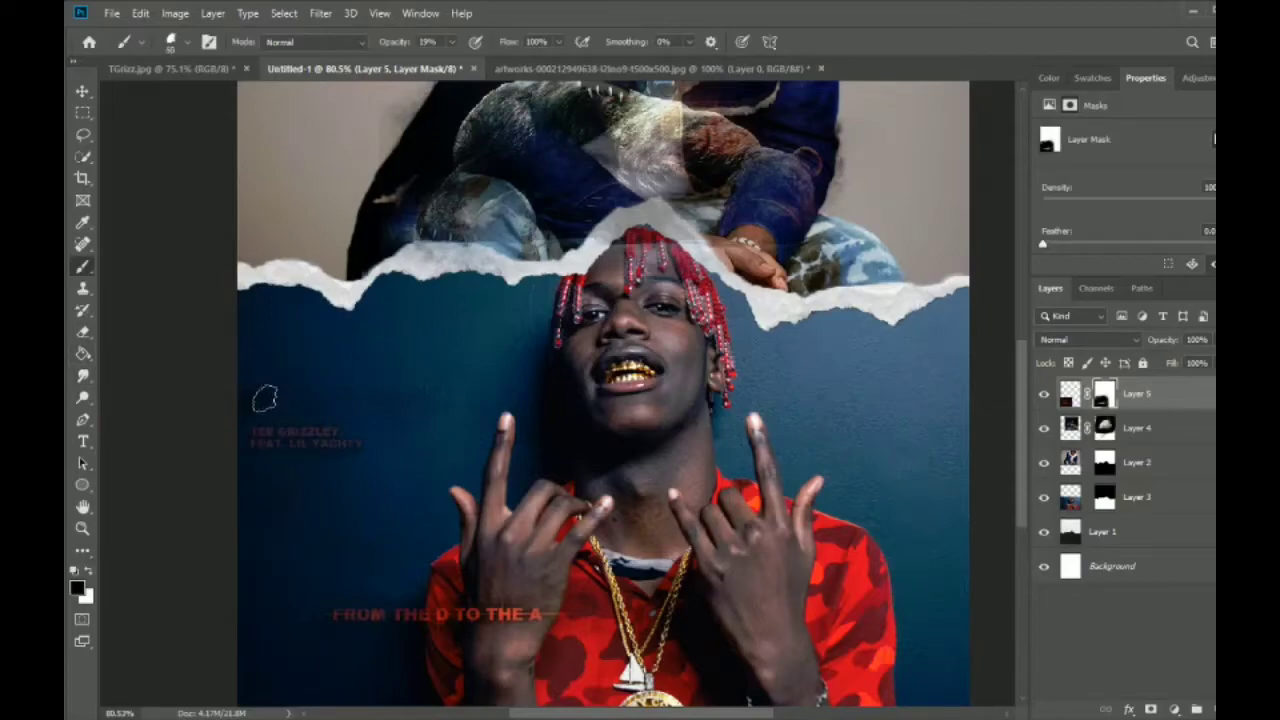
{"action": "key", "text": "7"}
{"action": "key", "text": "9"}
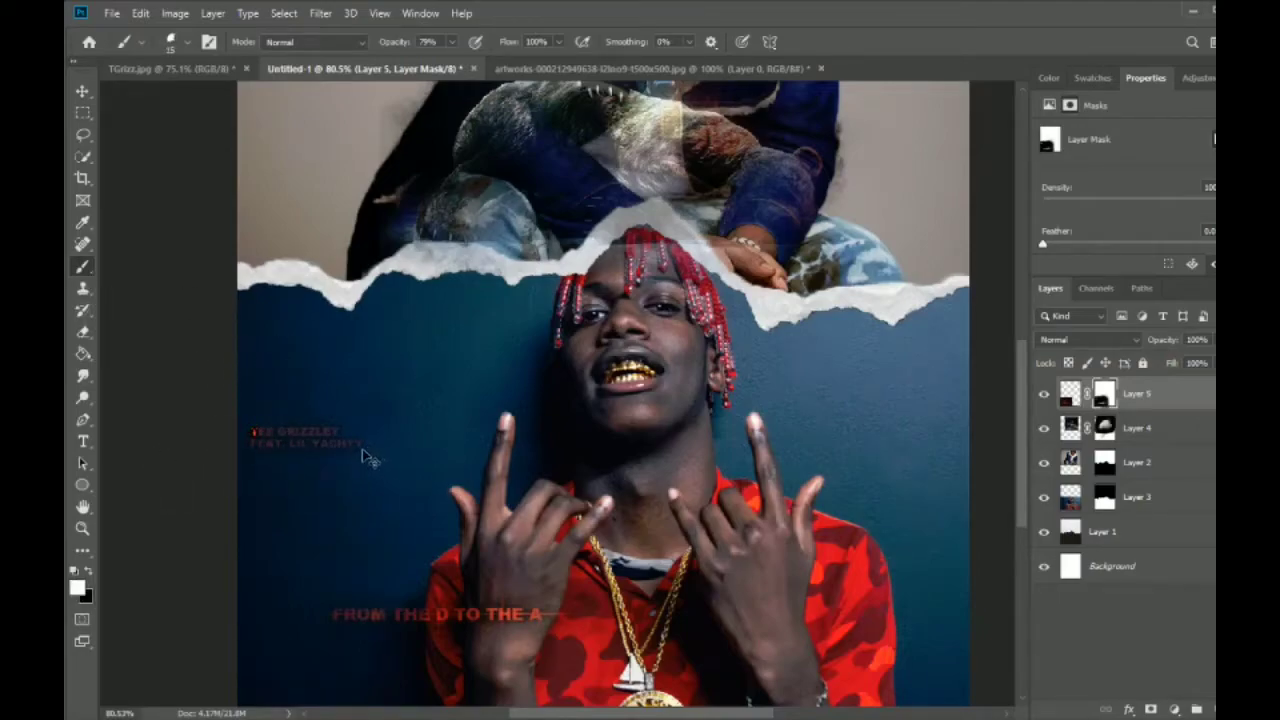
{"action": "left_click_drag", "start_coordinate": [437, 67], "coordinate": [412, 66]}
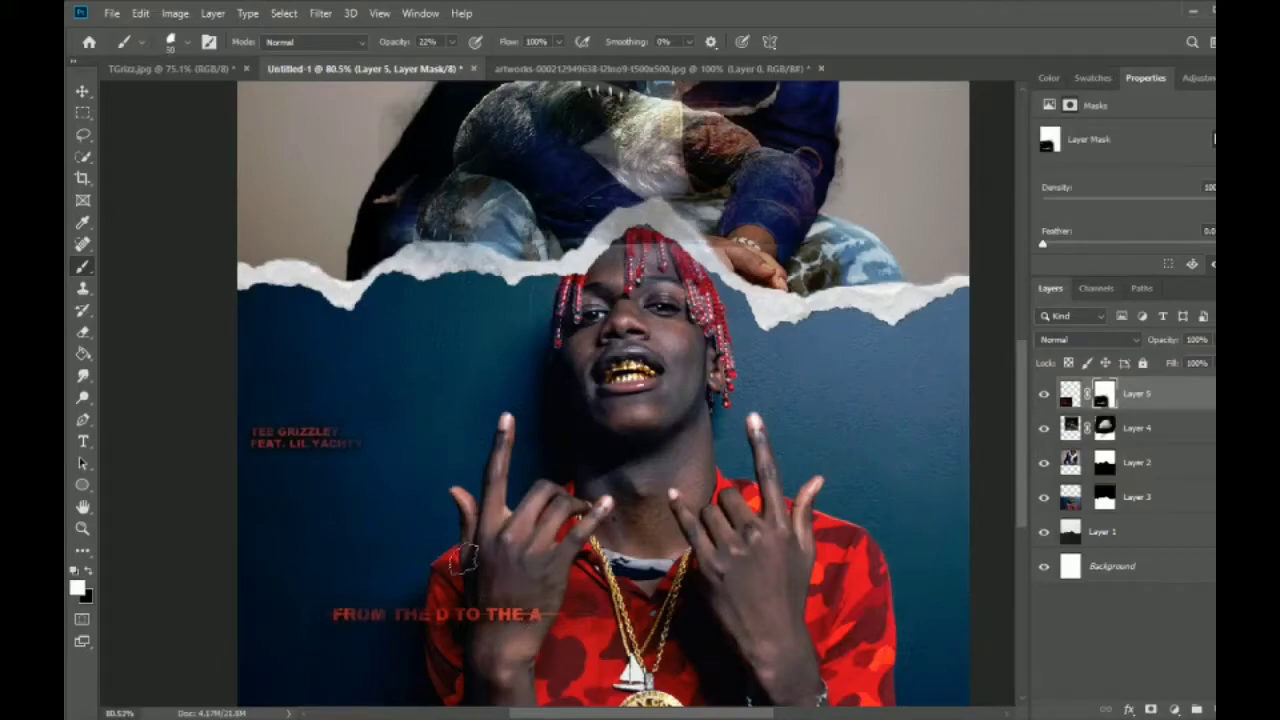
{"action": "left_click_drag", "start_coordinate": [452, 42], "coordinate": [445, 62]}
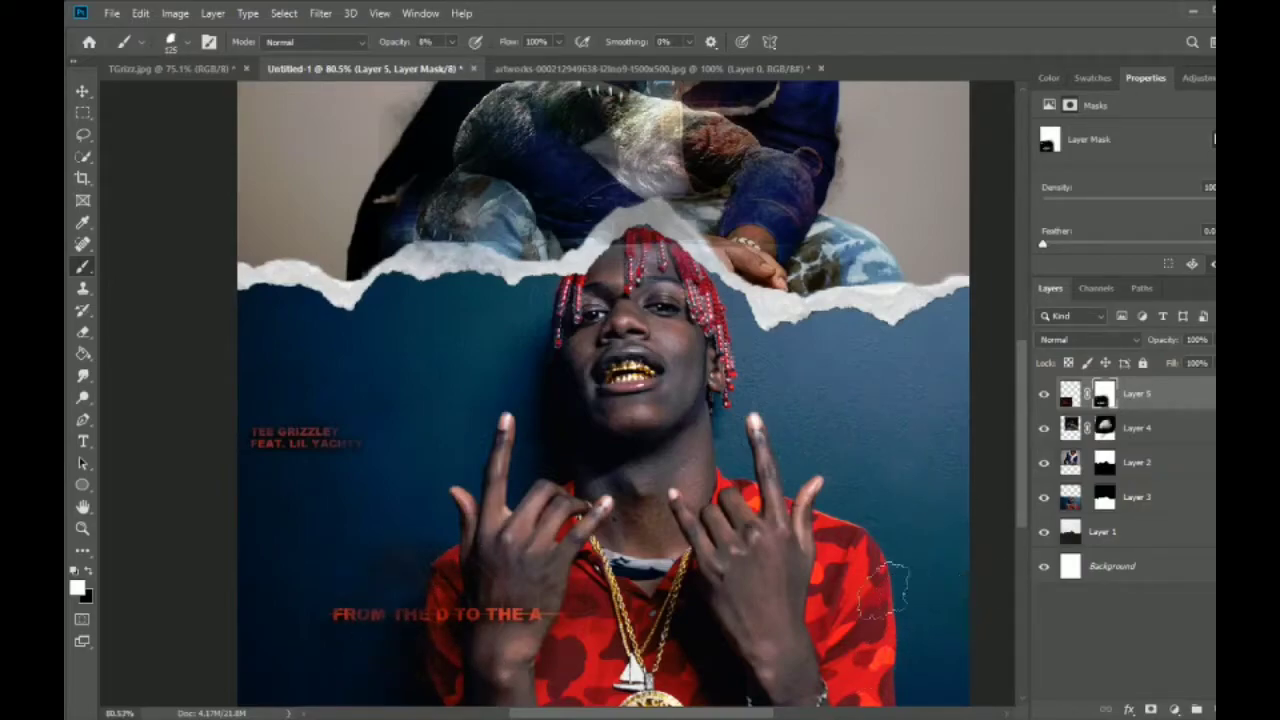
{"action": "scroll", "coordinate": [900, 497], "scroll_direction": "down", "scroll_amount": 1}
{"action": "scroll", "coordinate": [886, 466], "scroll_direction": "down", "scroll_amount": 1}
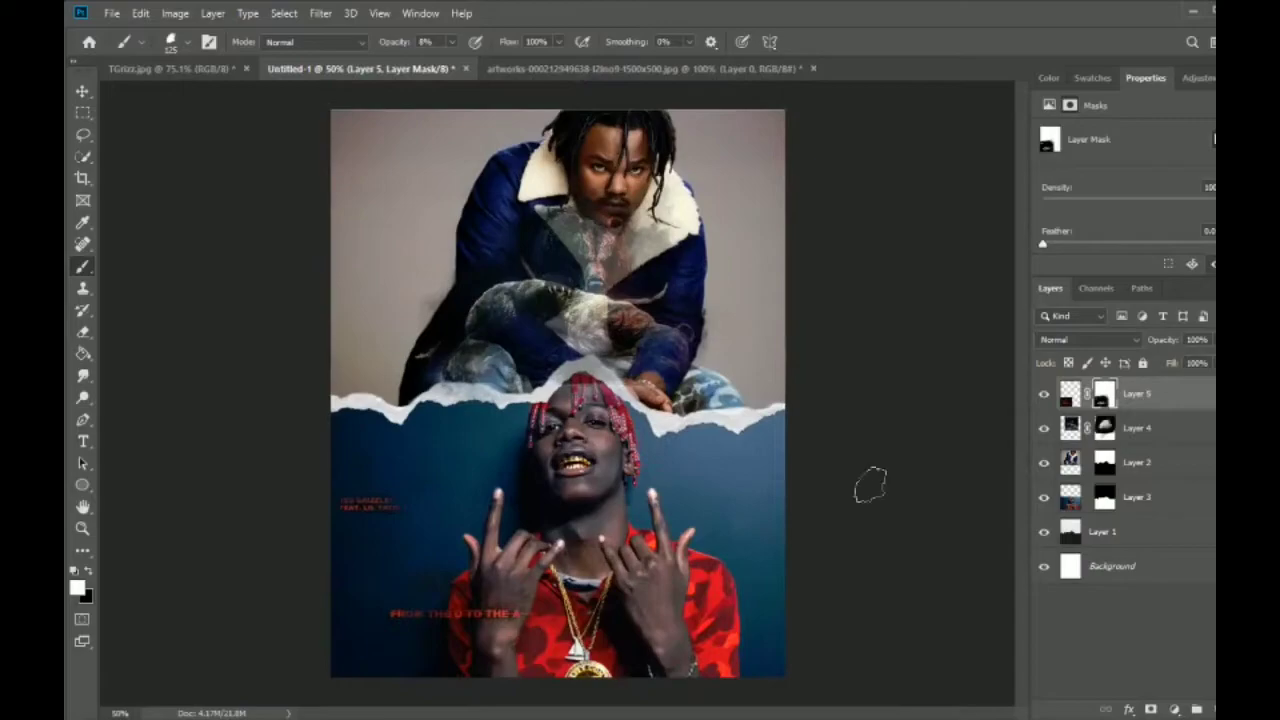
Compare the TGrizz.jpg document against the Untitled-1 poster.
{"action": "left_click", "coordinate": [212, 70]}
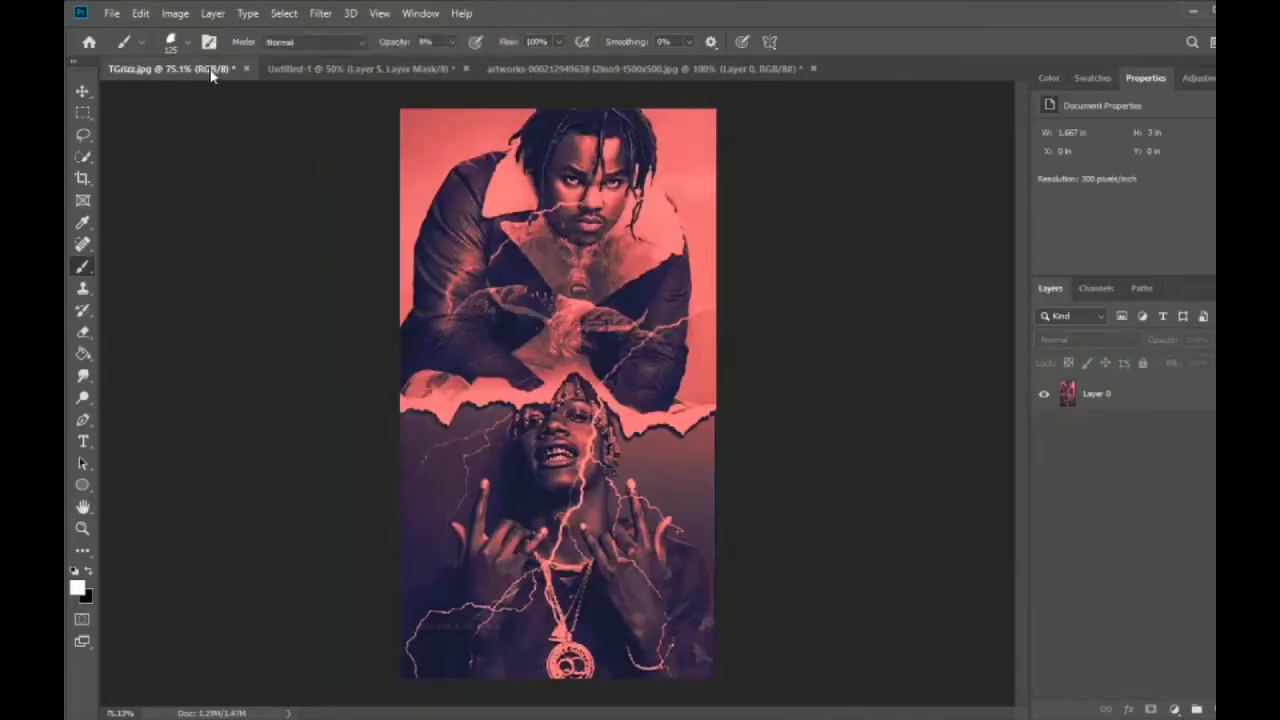
{"action": "left_click", "coordinate": [400, 70]}
{"action": "left_click", "coordinate": [200, 68]}
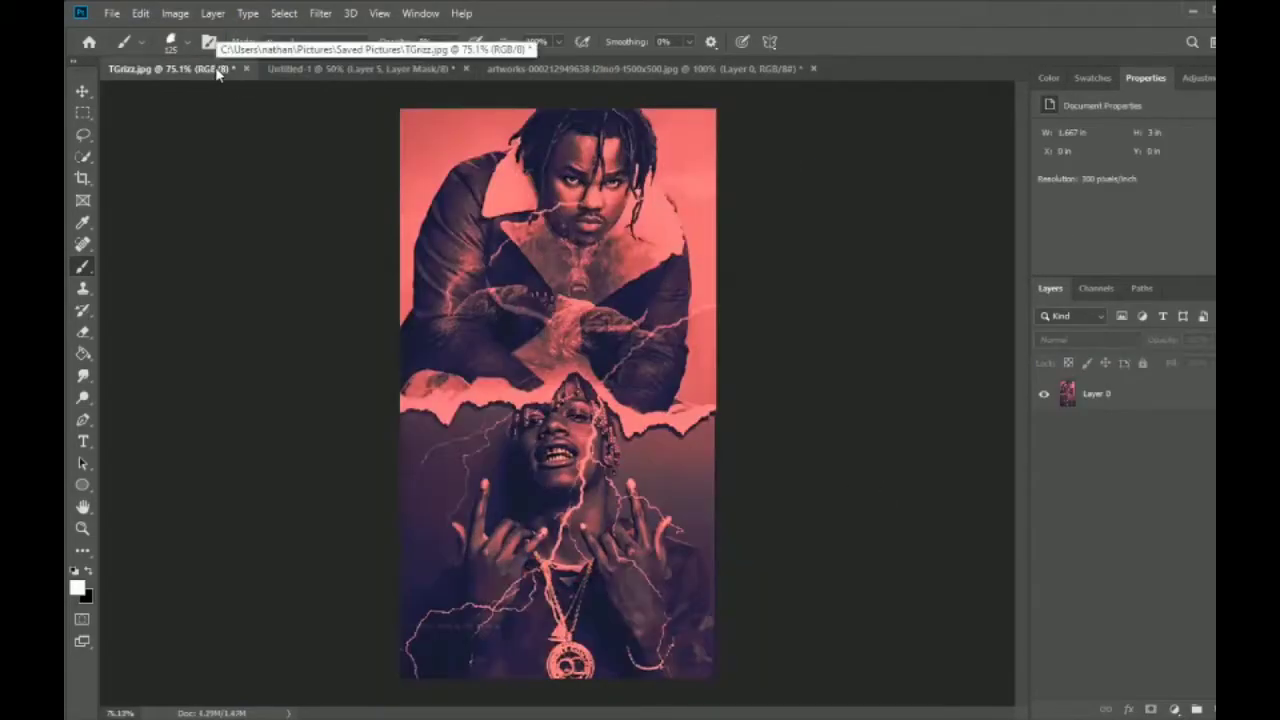
{"action": "left_click", "coordinate": [385, 70]}
Browse to the Saved Pictures folder to find the lightning image.
{"action": "left_click", "coordinate": [112, 13]}
{"action": "left_click", "coordinate": [130, 43]}
{"action": "left_click", "coordinate": [133, 441]}
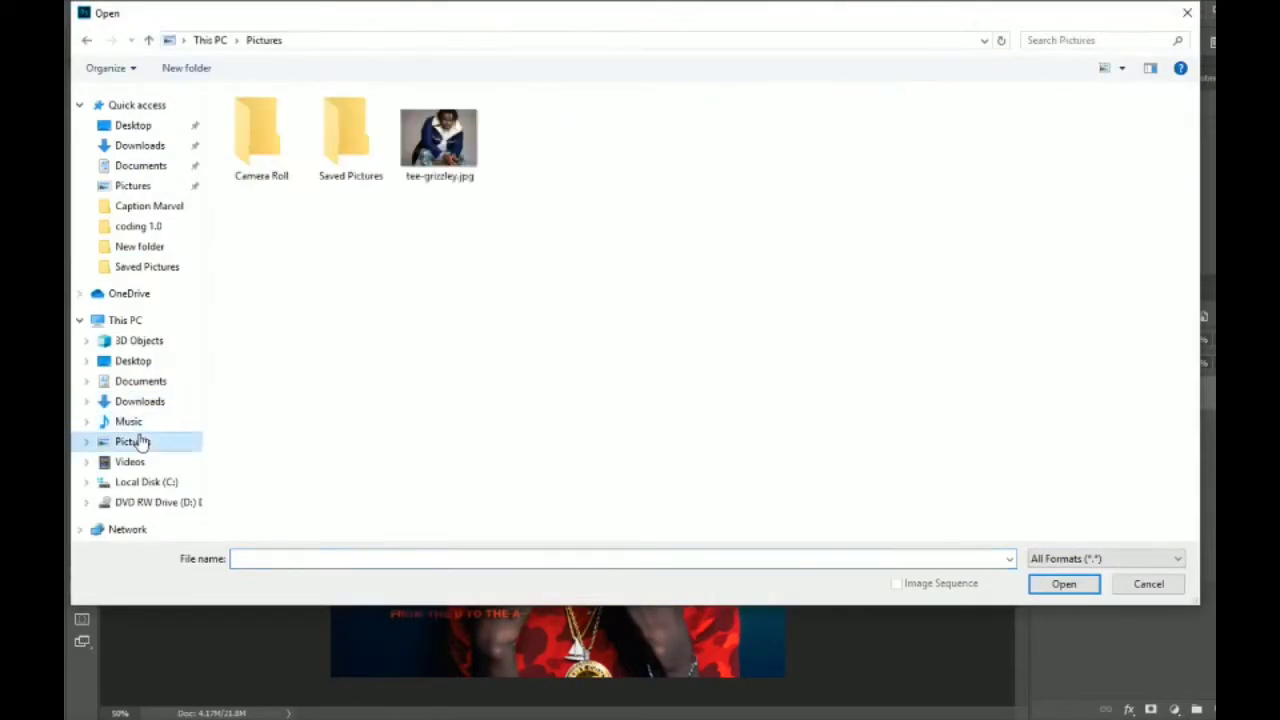
{"action": "left_click", "coordinate": [140, 401]}
{"action": "scroll", "coordinate": [243, 372], "scroll_direction": "down", "scroll_amount": 5}
{"action": "left_click", "coordinate": [133, 441]}
{"action": "double_click", "coordinate": [350, 135]}
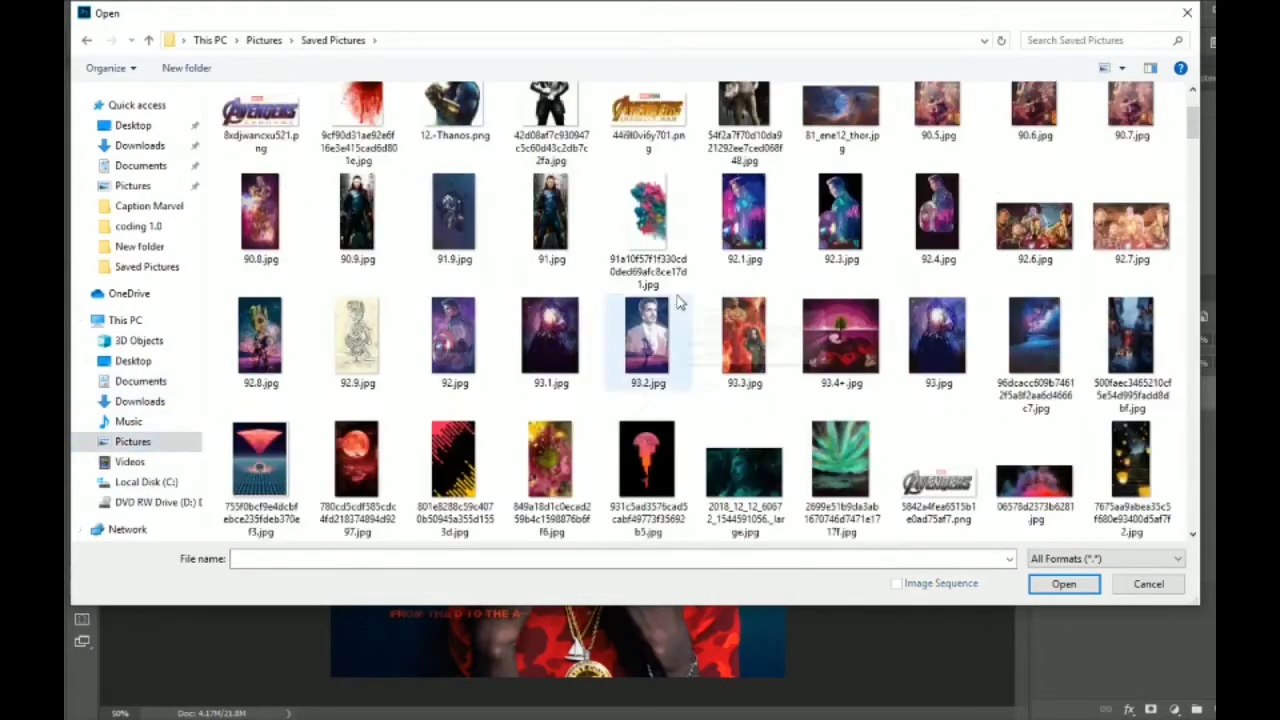
{"action": "scroll", "coordinate": [703, 304], "scroll_direction": "down", "scroll_amount": 5}
{"action": "scroll", "coordinate": [703, 304], "scroll_direction": "down", "scroll_amount": 5}
Add the lightning image to the poster in Lighten blend mode and close the source documents.
{"action": "mouse_move", "coordinate": [392, 297]}
{"action": "left_mouse_down"}
{"action": "mouse_move", "coordinate": [420, 300]}
{"action": "mouse_move", "coordinate": [651, 70]}
{"action": "left_mouse_up"}
{"action": "left_click", "coordinate": [657, 320]}
{"action": "left_click", "coordinate": [785, 69]}
{"action": "left_click", "coordinate": [657, 283]}
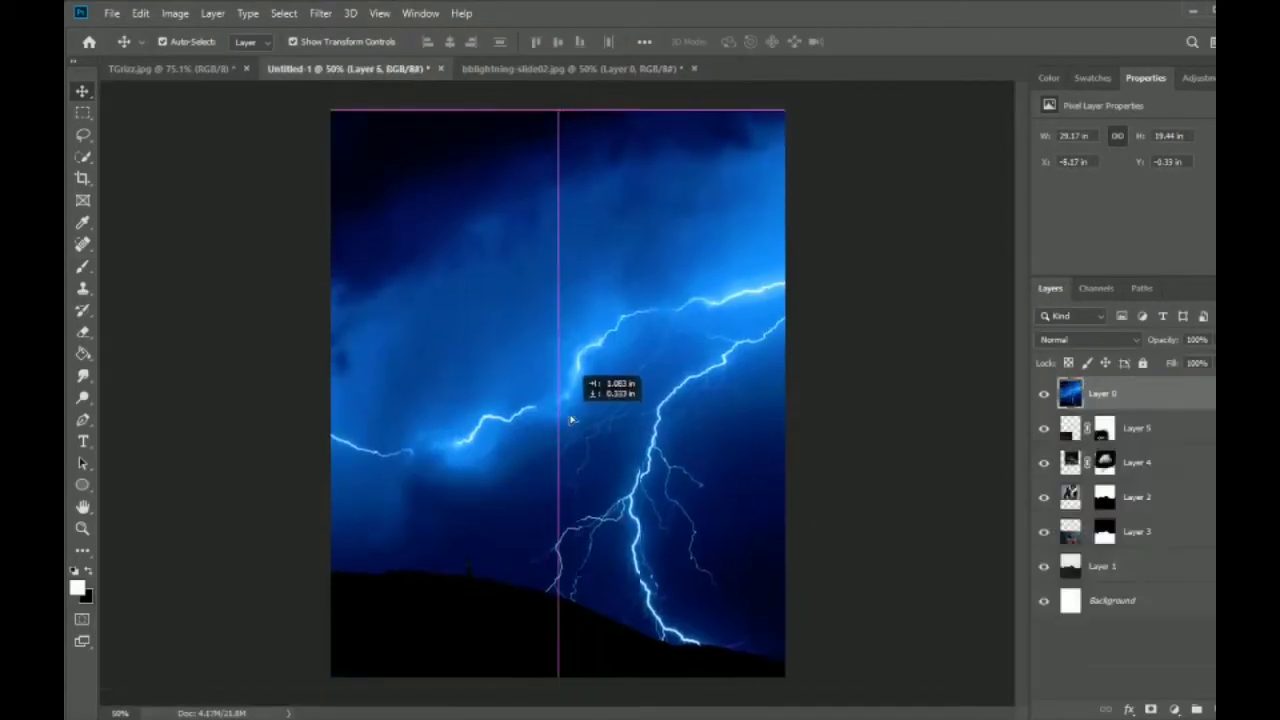
{"action": "left_click", "coordinate": [1090, 340]}
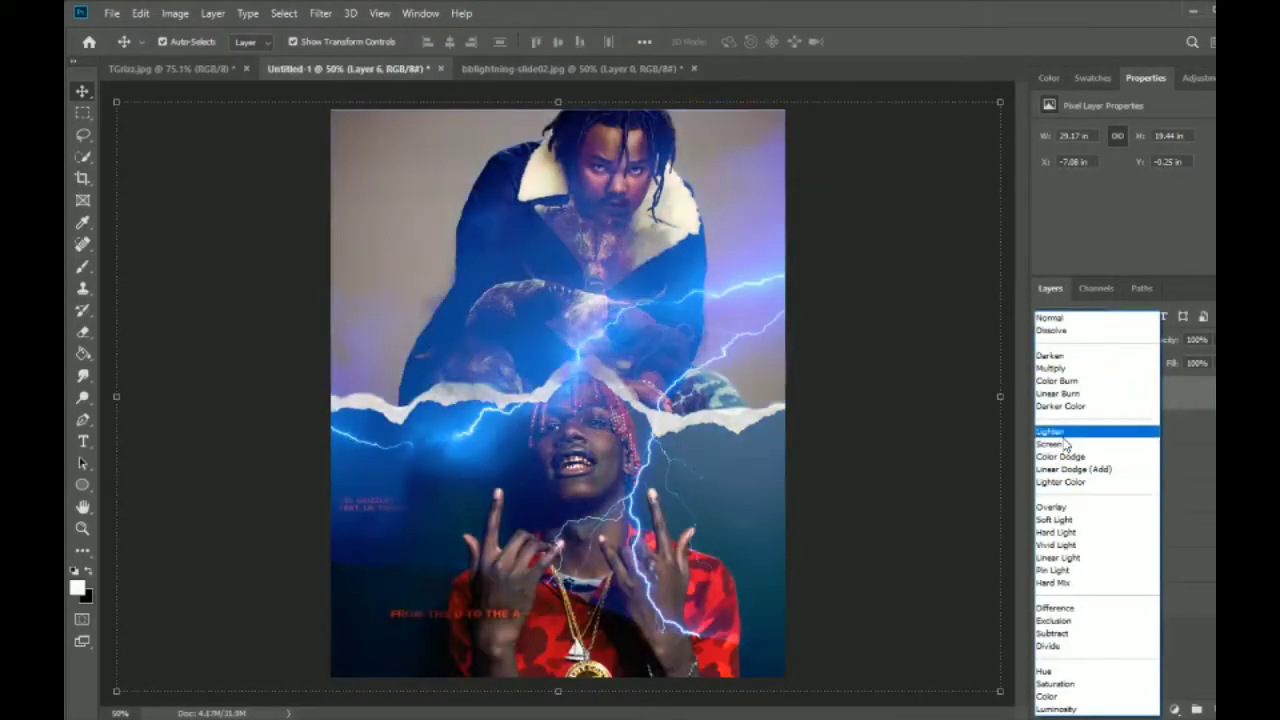
{"action": "left_click", "coordinate": [1050, 431]}
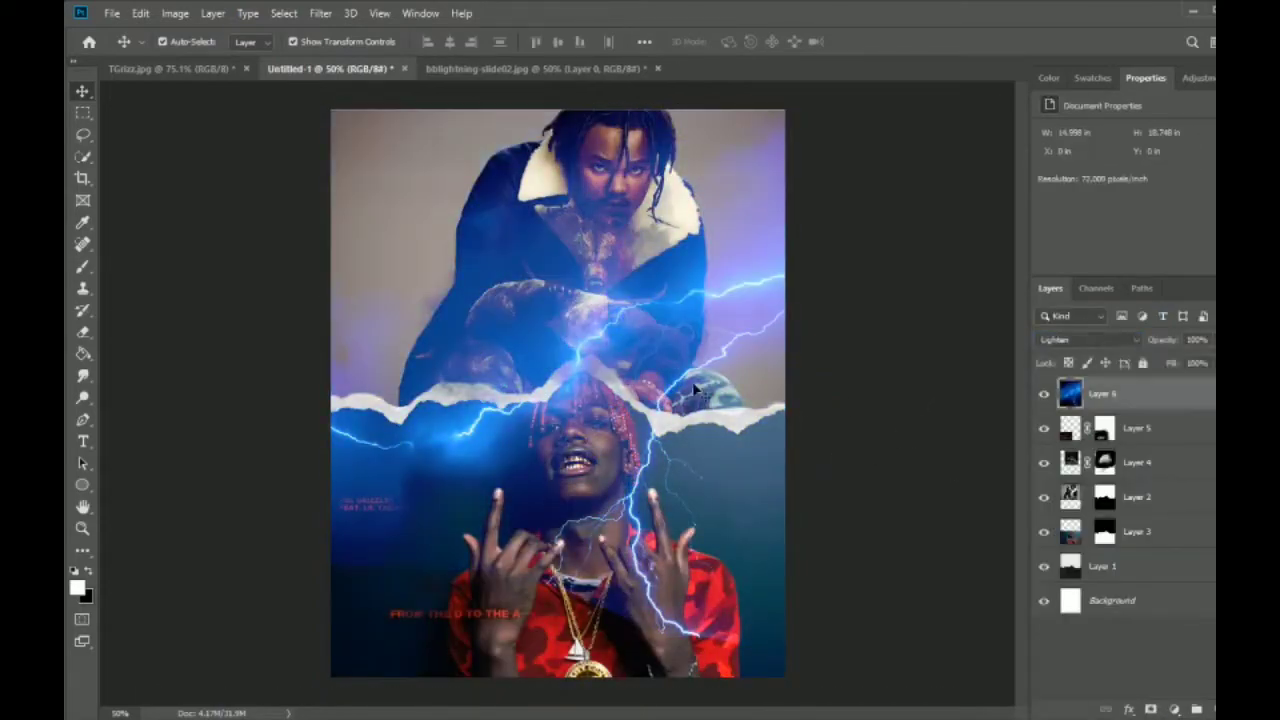
{"action": "left_click", "coordinate": [600, 68]}
{"action": "key", "text": "ctrl+w"}
Try rotating and scaling the lightning layer, then cancel the transform.
{"action": "key", "text": "ctrl+t"}
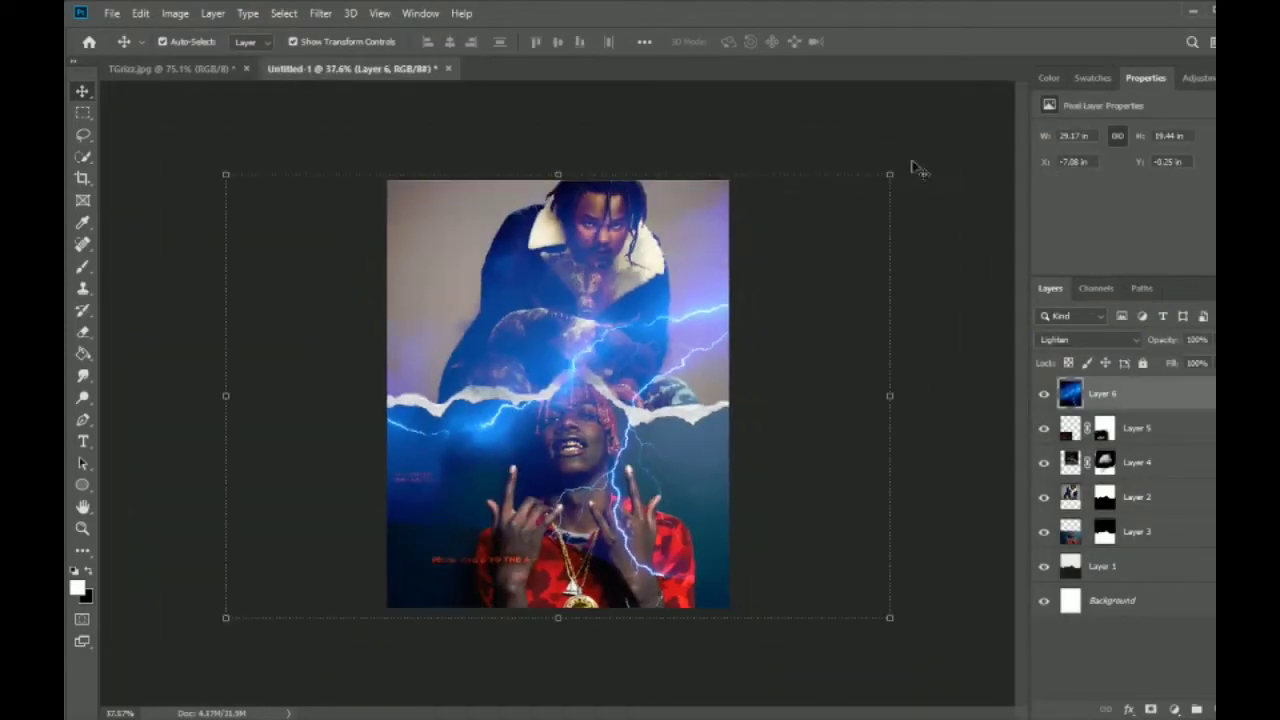
{"action": "left_click_drag", "start_coordinate": [914, 166], "coordinate": [848, 78]}
{"action": "key", "text": "ctrl+z"}
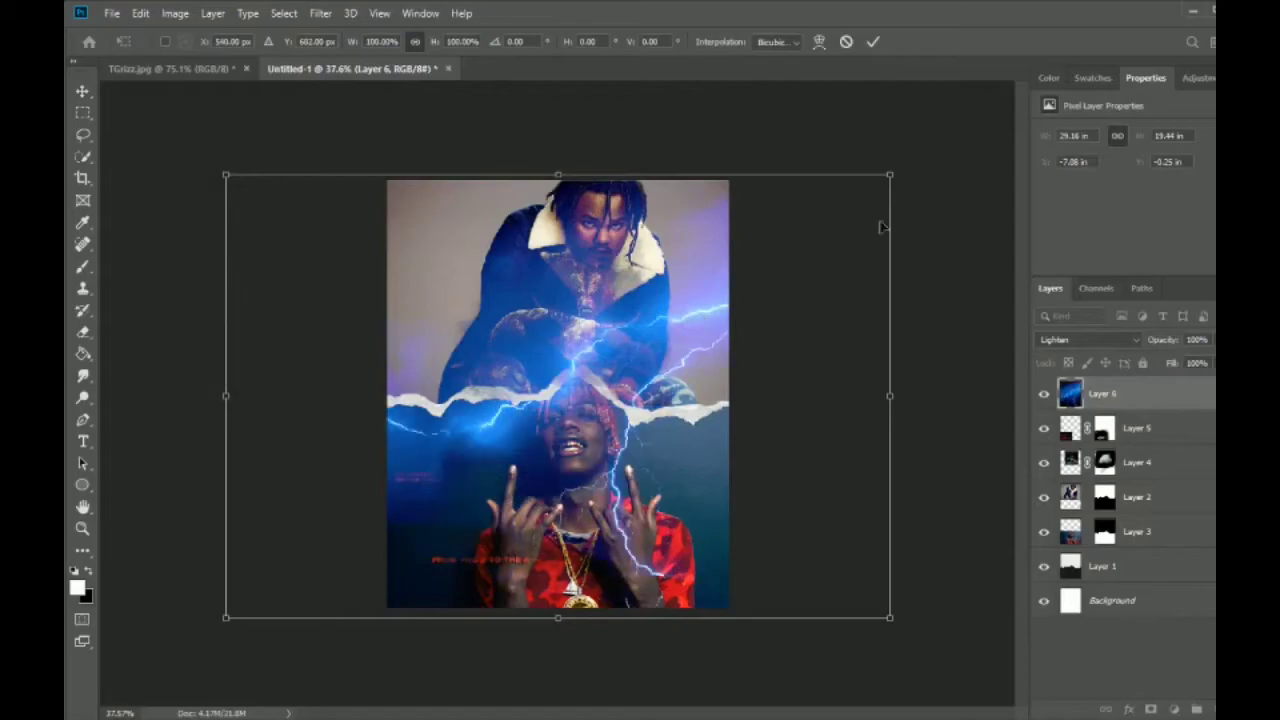
{"action": "left_click_drag", "start_coordinate": [886, 177], "coordinate": [686, 312]}
{"action": "key", "text": "ctrl+z"}
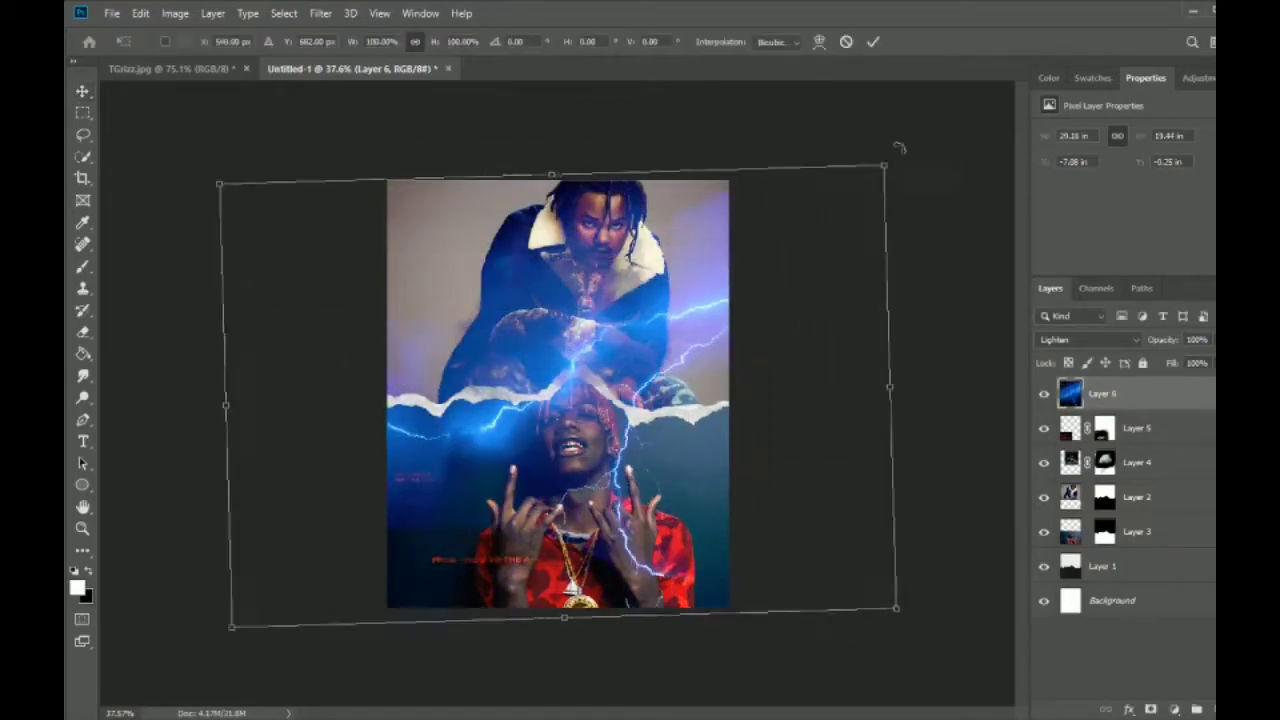
{"action": "left_click_drag", "start_coordinate": [617, 432], "coordinate": [697, 268]}
{"action": "key", "text": "Escape"}
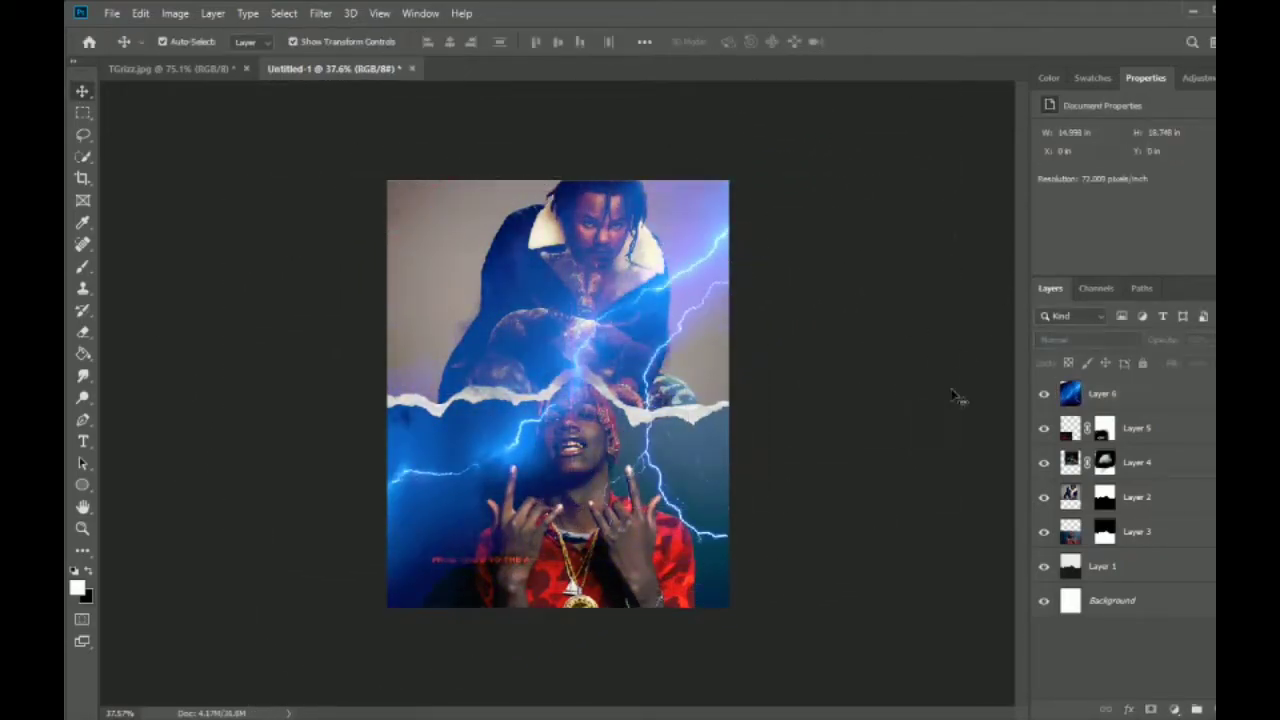
Mask Layer 6 and paint black at low opacity to soften the lightning over the lower face.
{"action": "left_click", "coordinate": [1150, 710]}
{"action": "key", "text": "x"}
{"action": "key", "text": "b"}
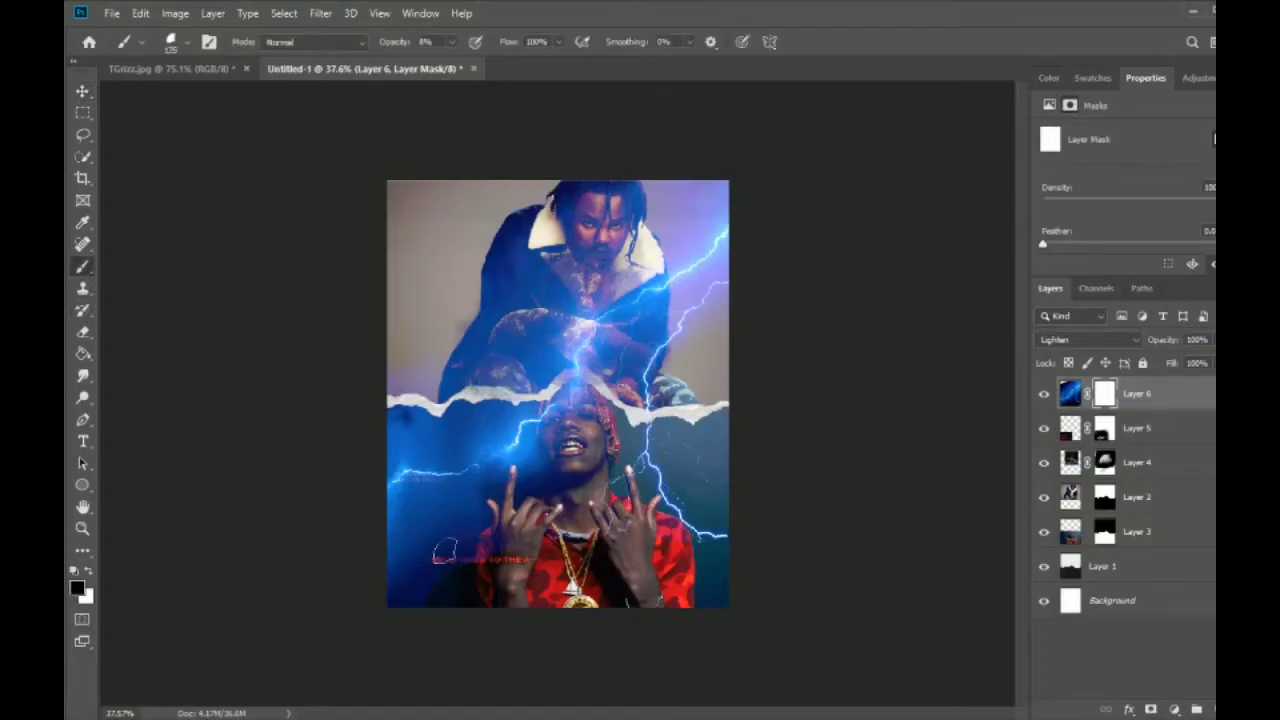
{"action": "key", "text": "bracketright"}
{"action": "key", "text": "bracketright"}
{"action": "key", "text": "bracketright"}
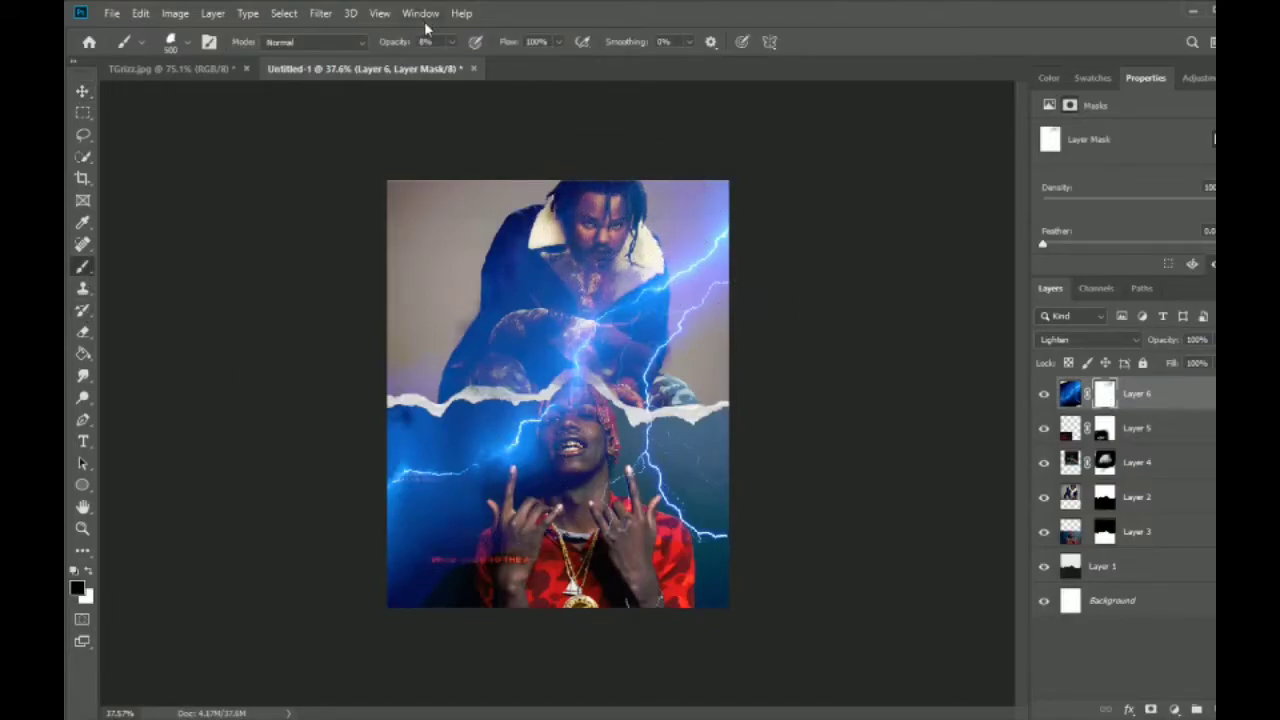
{"action": "key", "text": "bracketleft"}
{"action": "key", "text": "bracketleft"}
{"action": "key", "text": "bracketleft"}
{"action": "key", "text": "2"}
{"action": "key", "text": "6"}
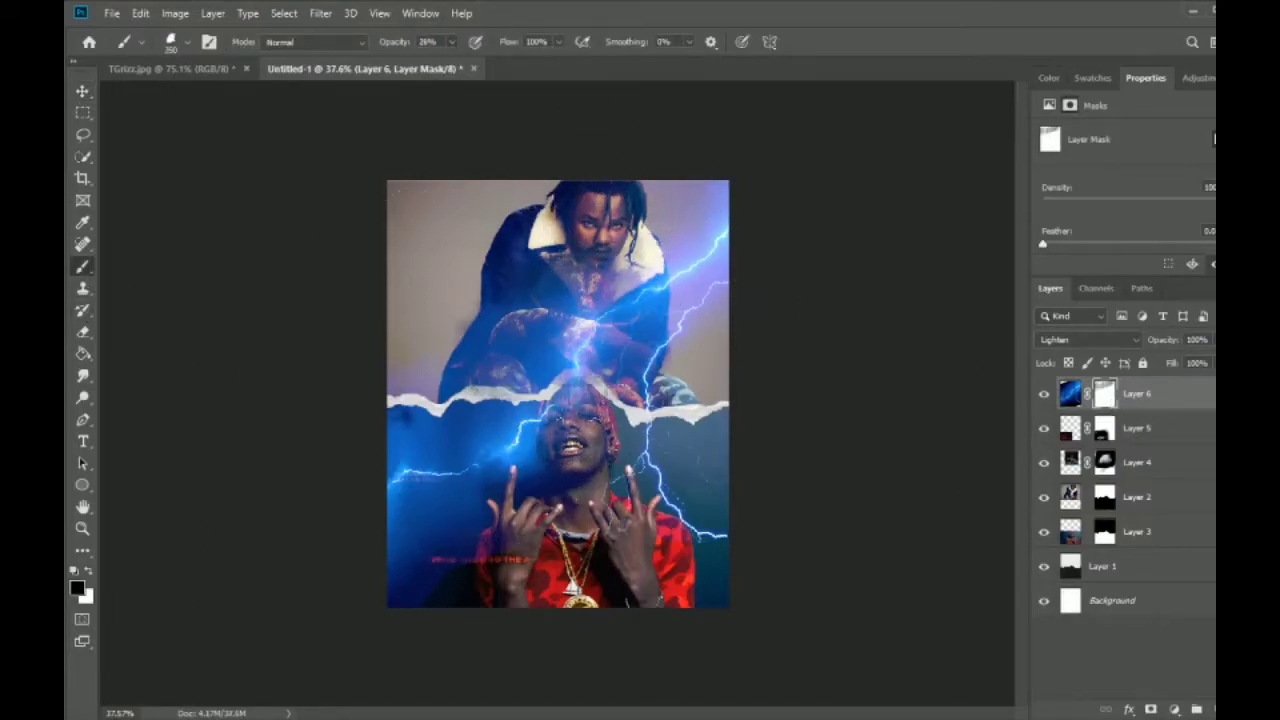
{"action": "left_click_drag", "start_coordinate": [550, 455], "coordinate": [560, 462]}
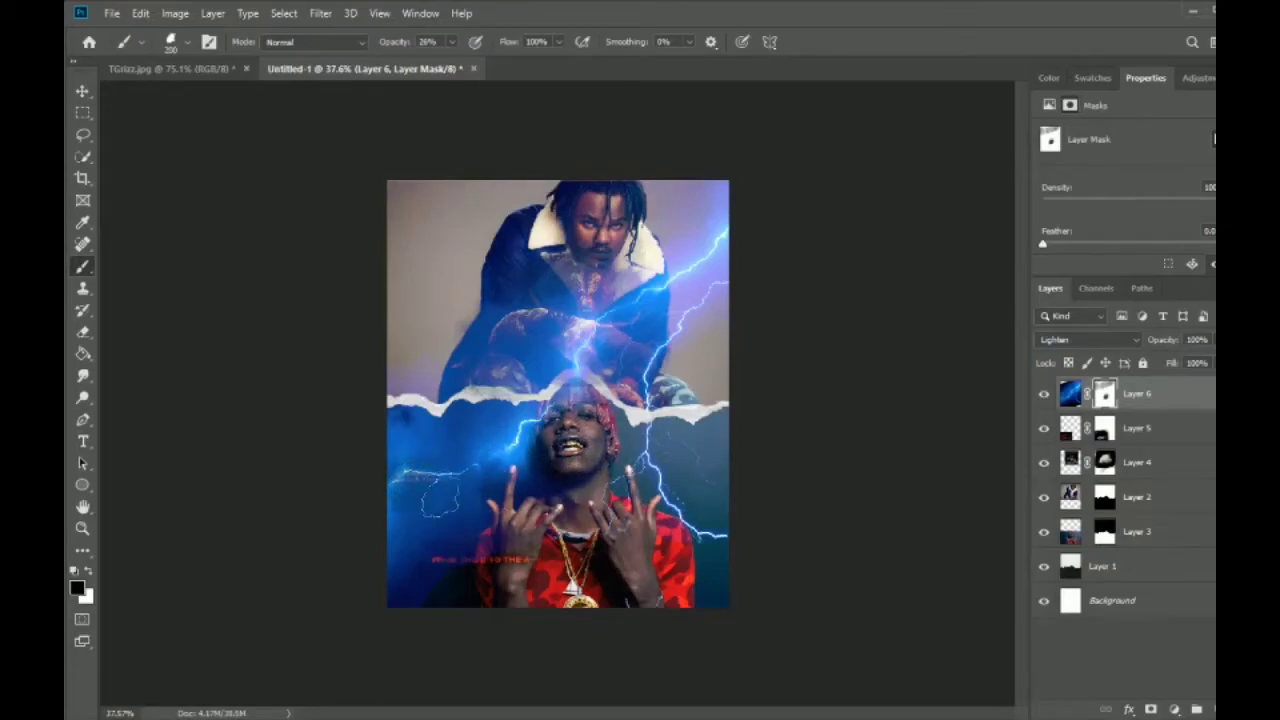
{"action": "left_click", "coordinate": [449, 47]}
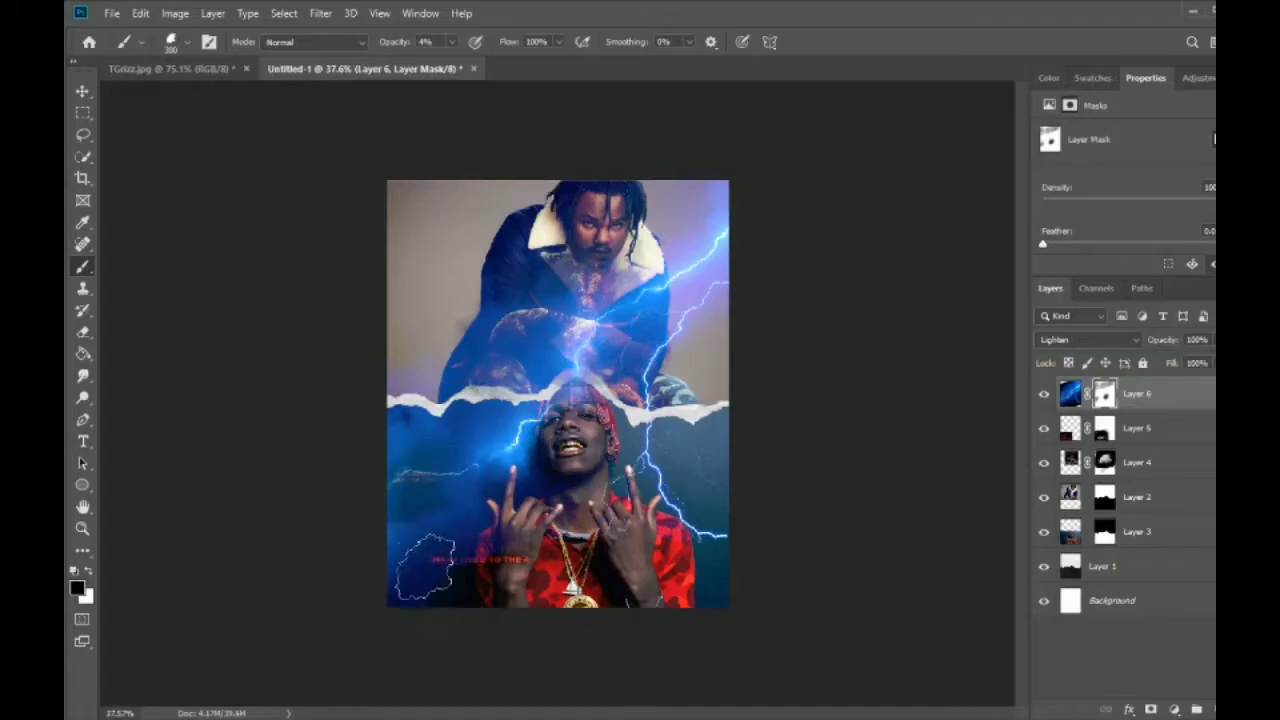
{"action": "key", "text": "bracketright"}
{"action": "key", "text": "bracketright"}
{"action": "key", "text": "bracketright"}
{"action": "key", "text": "bracketleft"}
{"action": "key", "text": "bracketleft"}
{"action": "key", "text": "bracketleft"}
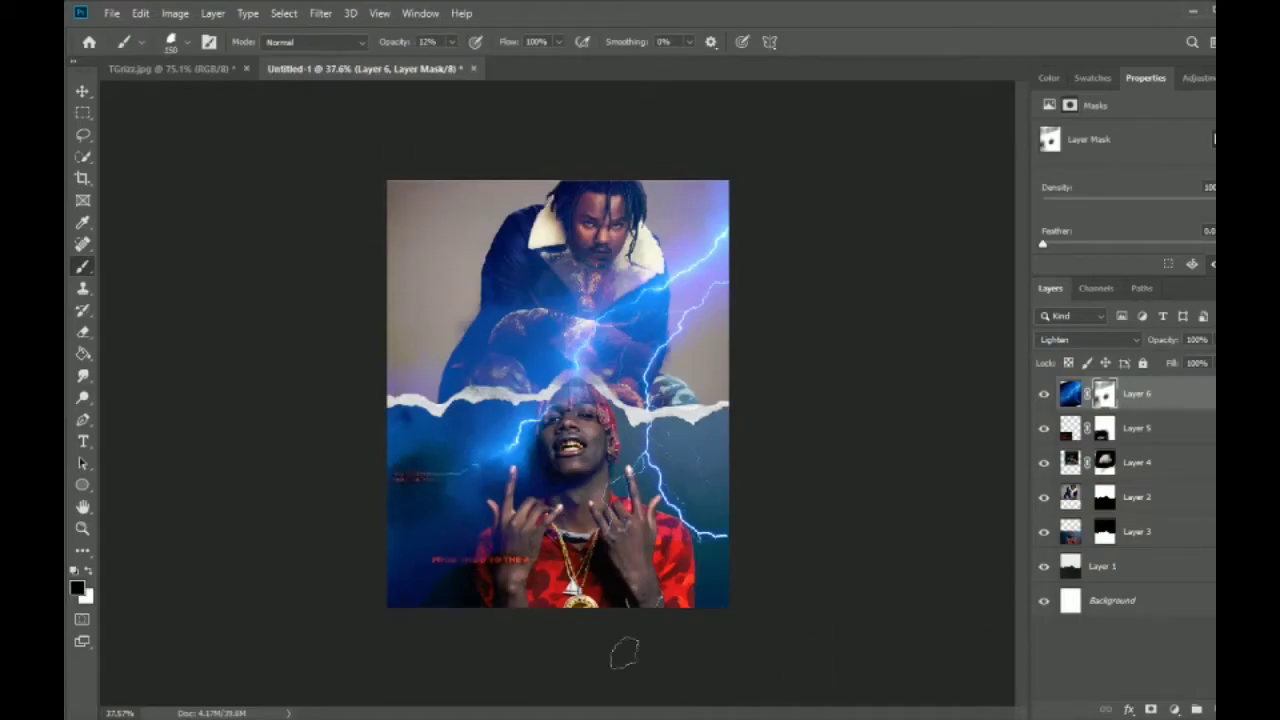
Lower Layer 6's opacity to about 34% and switch to the TGrizz.jpg document.
{"action": "key", "text": "v"}
{"action": "key", "text": "ctrl+2"}
{"action": "left_click", "coordinate": [1206, 340]}
{"action": "mouse_move", "coordinate": [1212, 363]}
{"action": "left_mouse_down"}
{"action": "mouse_move", "coordinate": [1166, 363]}
{"action": "mouse_move", "coordinate": [1201, 392]}
{"action": "left_mouse_up"}
{"action": "left_click", "coordinate": [993, 458]}
{"action": "left_click", "coordinate": [1150, 394]}
{"action": "left_click", "coordinate": [200, 68]}
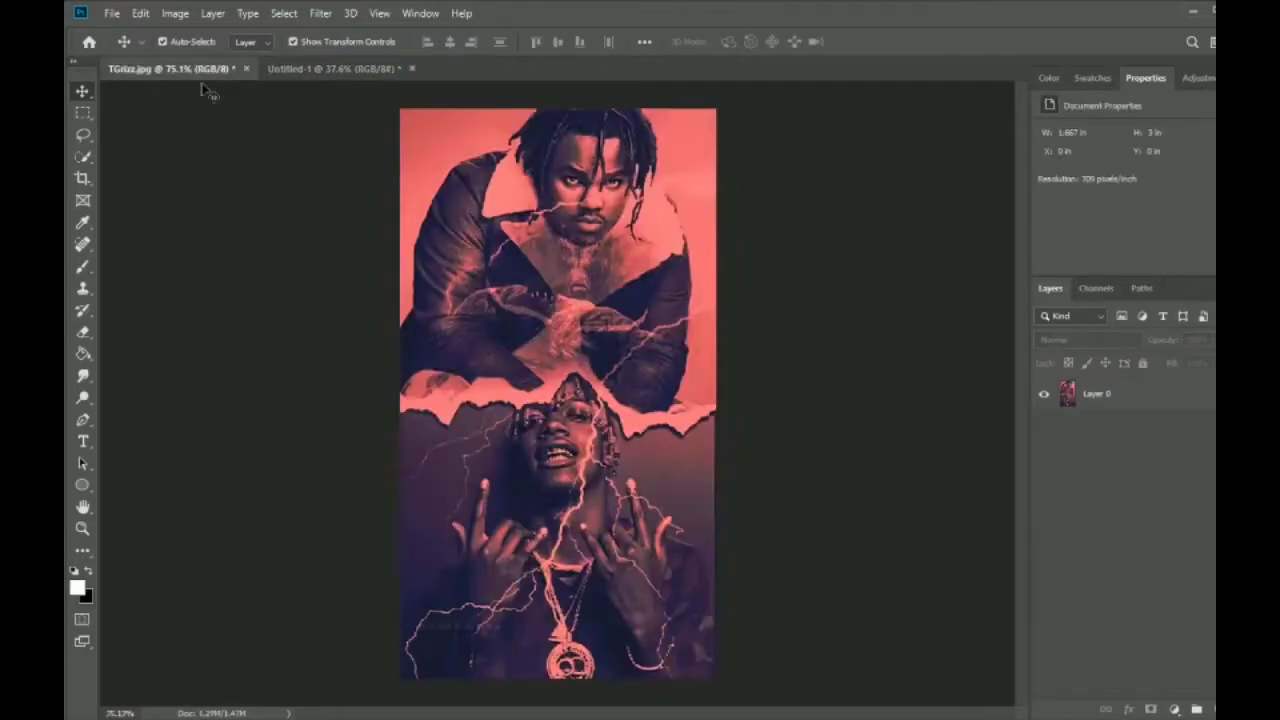
On Untitled-1, add a Gradient Fill layer using the Violet, Orange preset.
{"action": "left_click", "coordinate": [330, 68]}
{"action": "scroll", "coordinate": [660, 295], "scroll_direction": "up", "scroll_amount": 2}
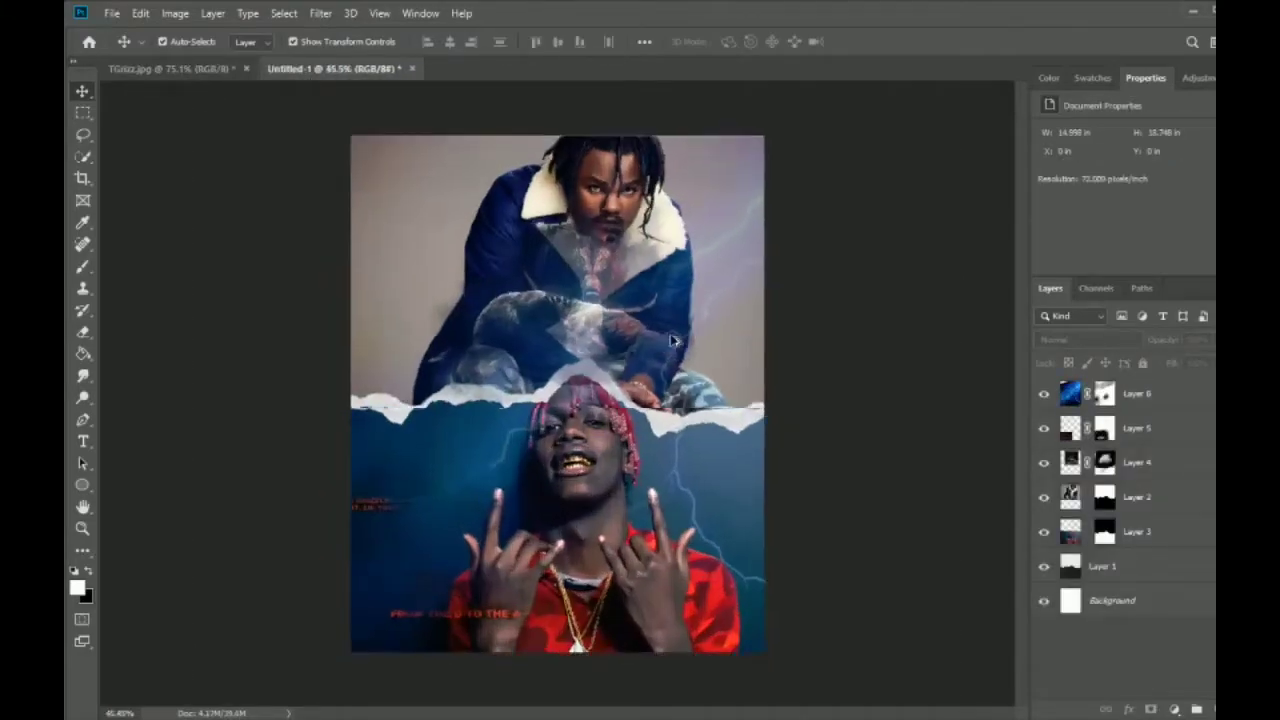
{"action": "left_click", "coordinate": [1174, 708]}
{"action": "left_click", "coordinate": [1160, 432]}
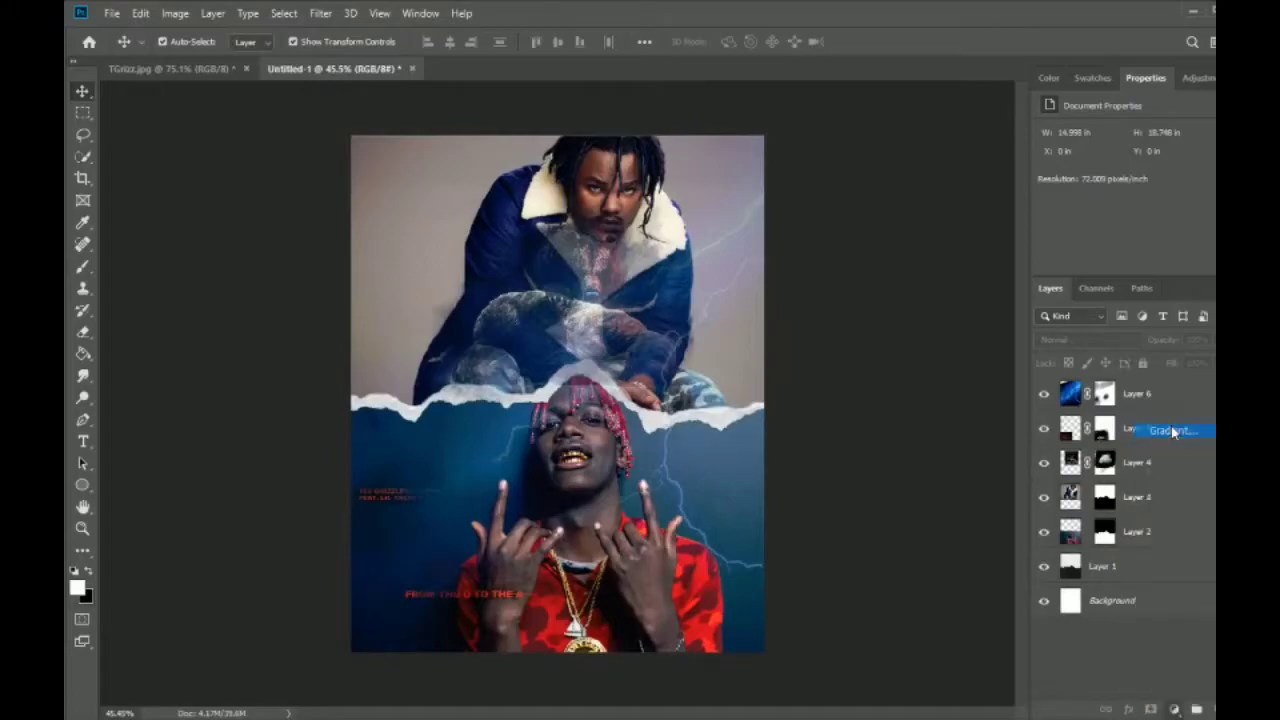
{"action": "left_click", "coordinate": [790, 190]}
{"action": "left_click", "coordinate": [885, 247]}
{"action": "left_click", "coordinate": [1087, 226]}
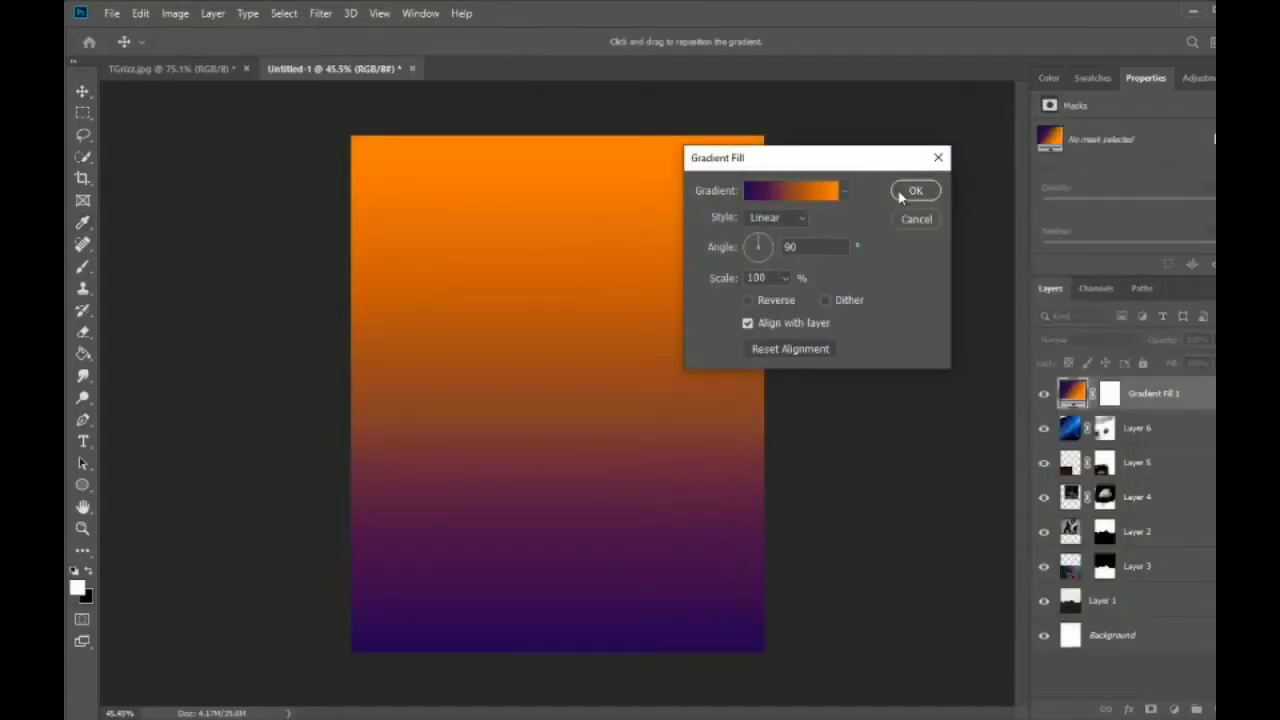
{"action": "left_click", "coordinate": [917, 191]}
Keep the gradient fill's blend mode at Normal, then delete the layer.
{"action": "left_click", "coordinate": [1090, 340]}
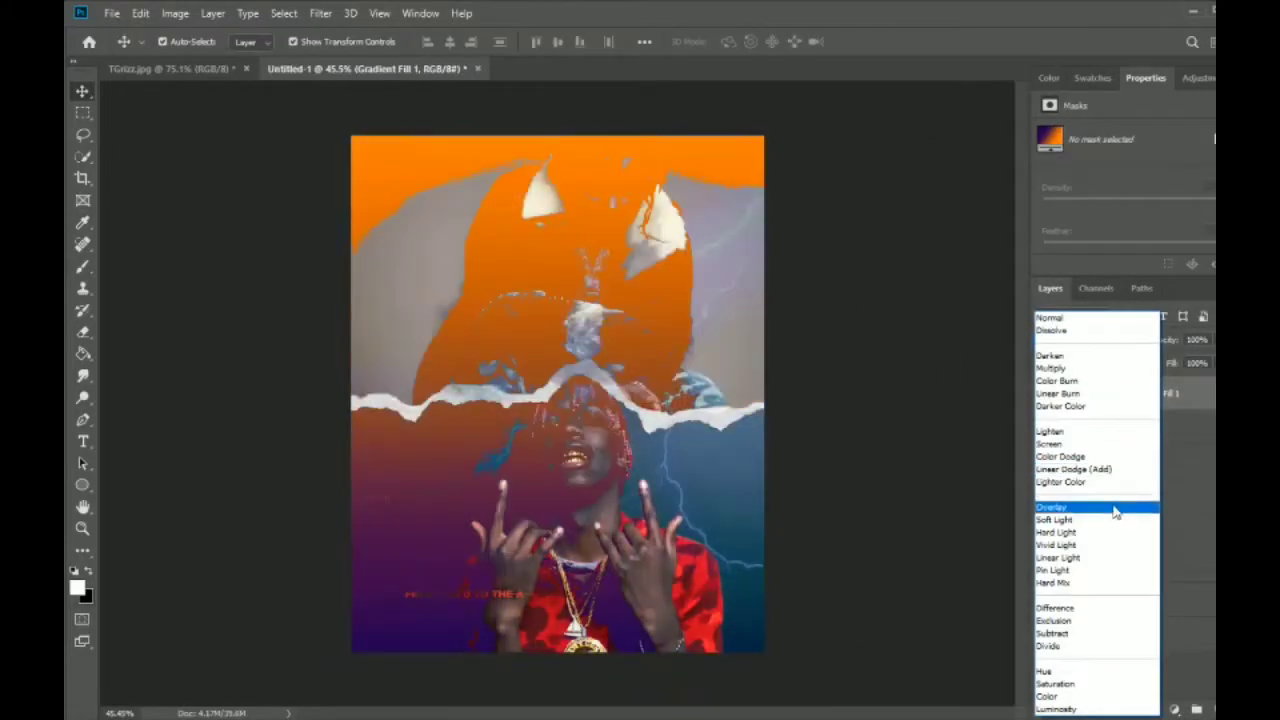
{"action": "left_click", "coordinate": [1178, 398]}
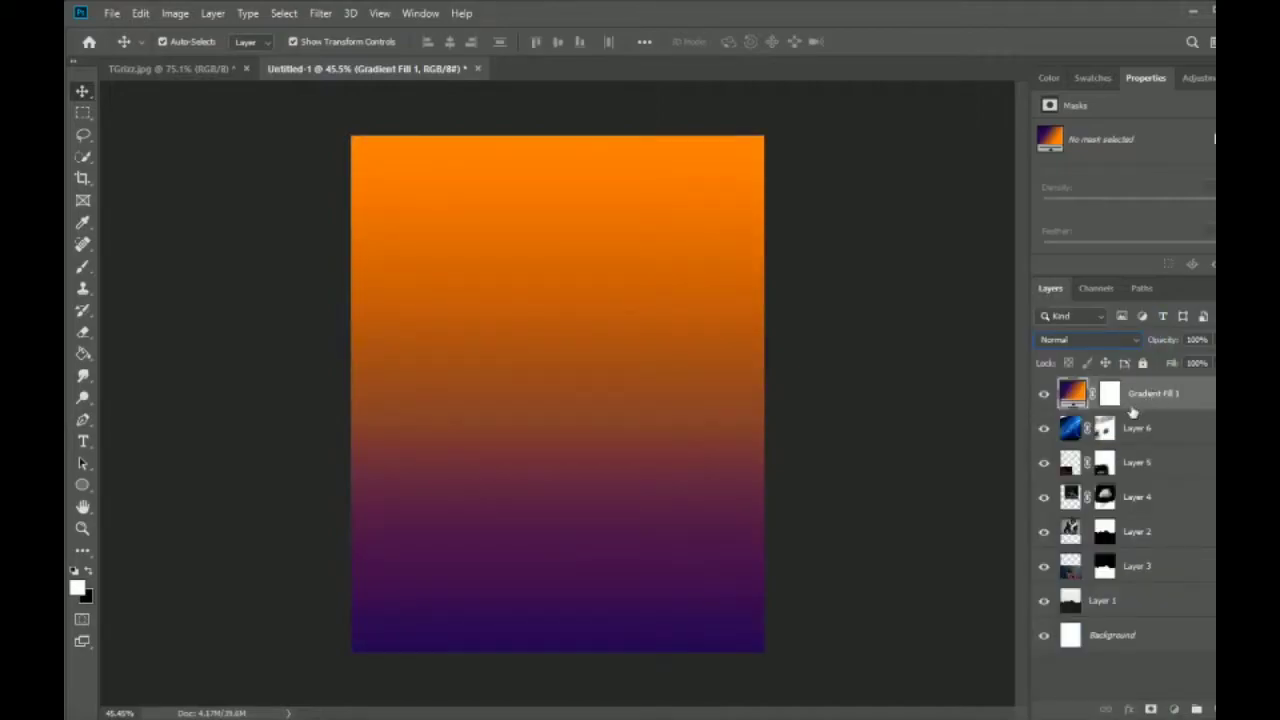
{"action": "key", "text": "Delete"}
Add a Gradient Map adjustment layer with the Violet, Orange preset.
{"action": "left_click", "coordinate": [1174, 708]}
{"action": "left_click", "coordinate": [1170, 660]}
{"action": "left_click", "coordinate": [1127, 137]}
{"action": "left_click", "coordinate": [885, 247]}
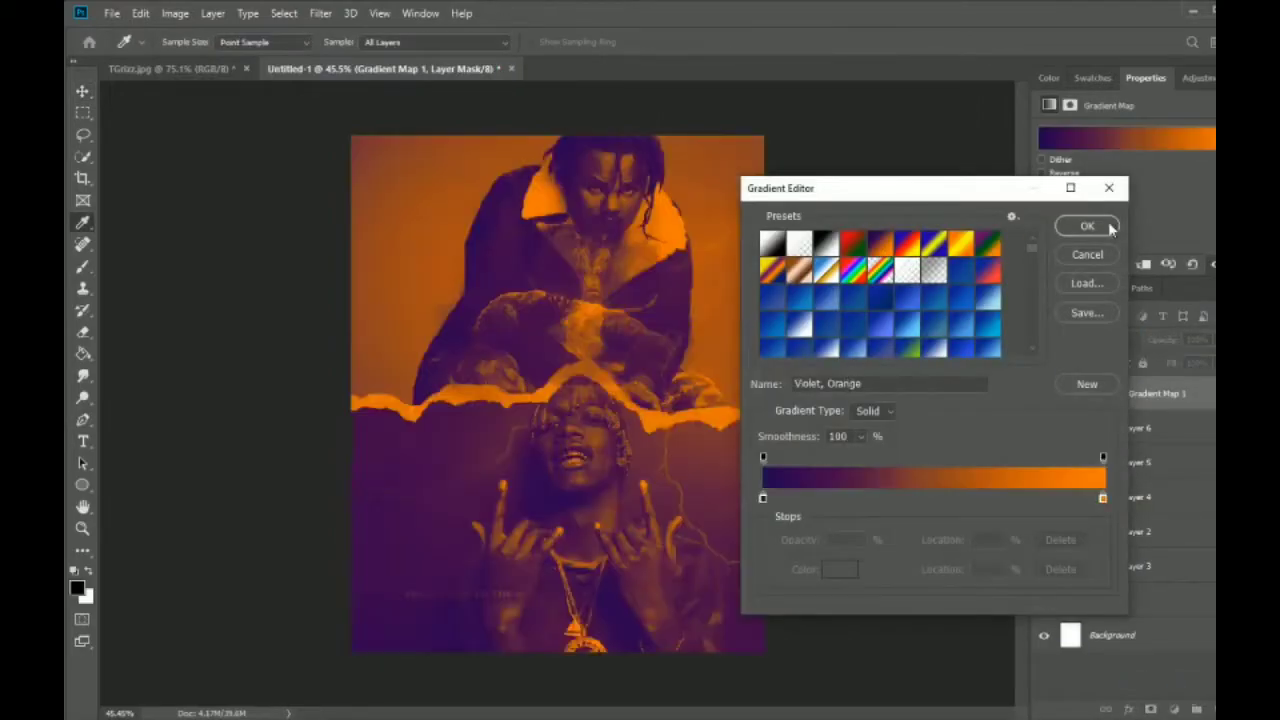
{"action": "left_click", "coordinate": [1088, 226]}
{"action": "left_click", "coordinate": [1127, 137]}
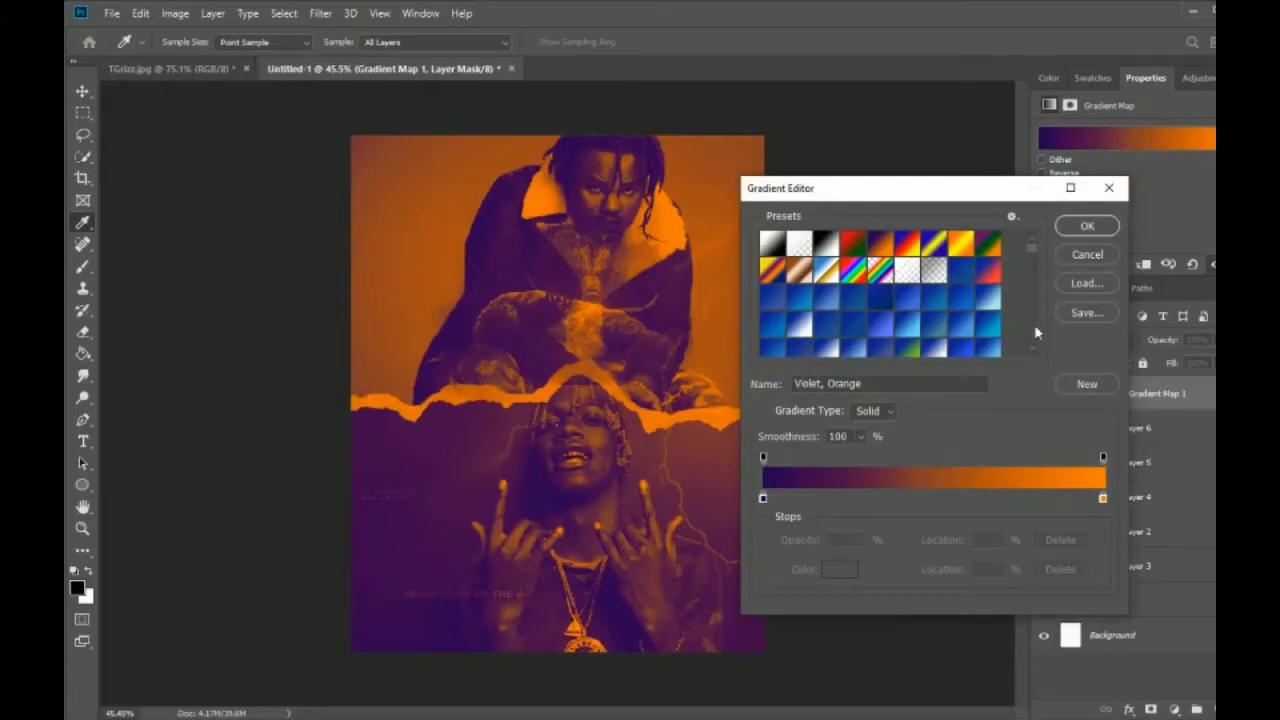
{"action": "left_click", "coordinate": [1088, 226]}
Compare with TGrizz.jpg, then set the gradient map's left stop to near-black.
{"action": "left_click", "coordinate": [170, 68]}
{"action": "left_click", "coordinate": [380, 68]}
{"action": "left_click", "coordinate": [1145, 140]}
{"action": "left_click", "coordinate": [1088, 226]}
{"action": "left_click", "coordinate": [170, 68]}
{"action": "left_click", "coordinate": [380, 68]}
{"action": "left_click", "coordinate": [1127, 137]}
{"action": "double_click", "coordinate": [763, 498]}
{"action": "left_click", "coordinate": [823, 614]}
{"action": "left_click", "coordinate": [849, 594]}
Try red and dark-red stop colours, then discard them and reapply the Violet, Orange preset.
{"action": "left_click", "coordinate": [1155, 404]}
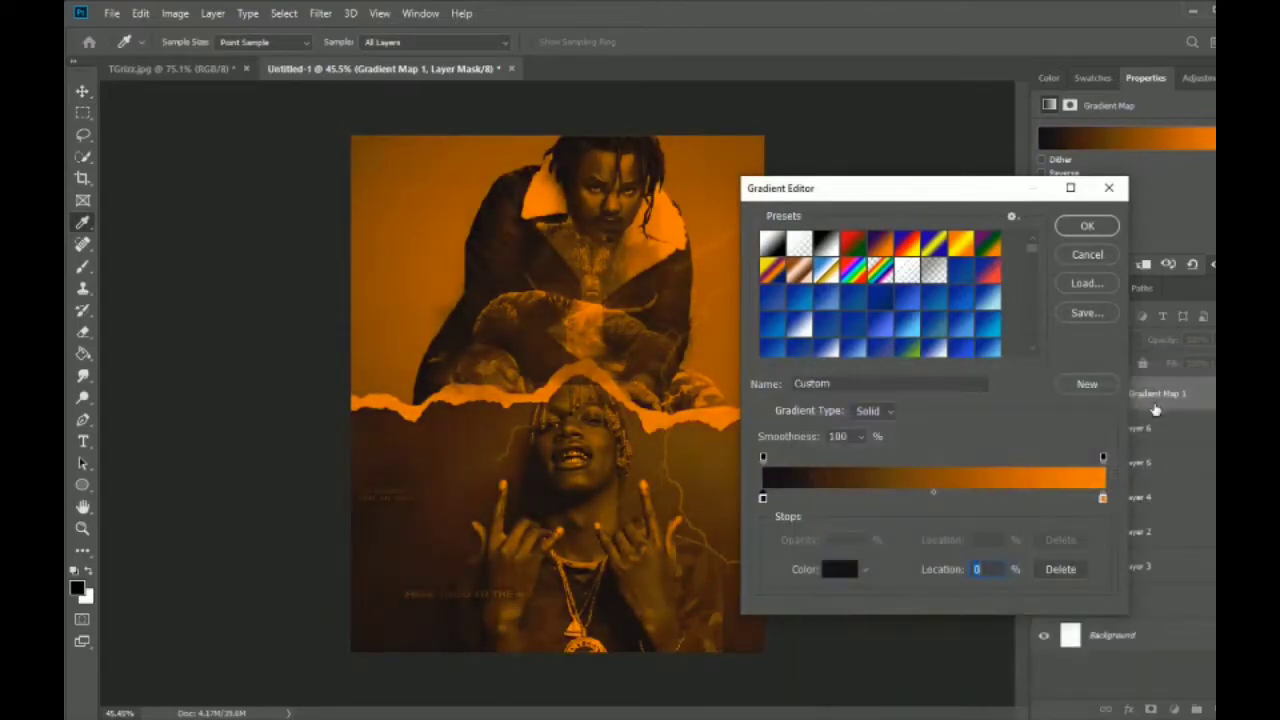
{"action": "double_click", "coordinate": [1104, 502]}
{"action": "left_click", "coordinate": [1038, 420]}
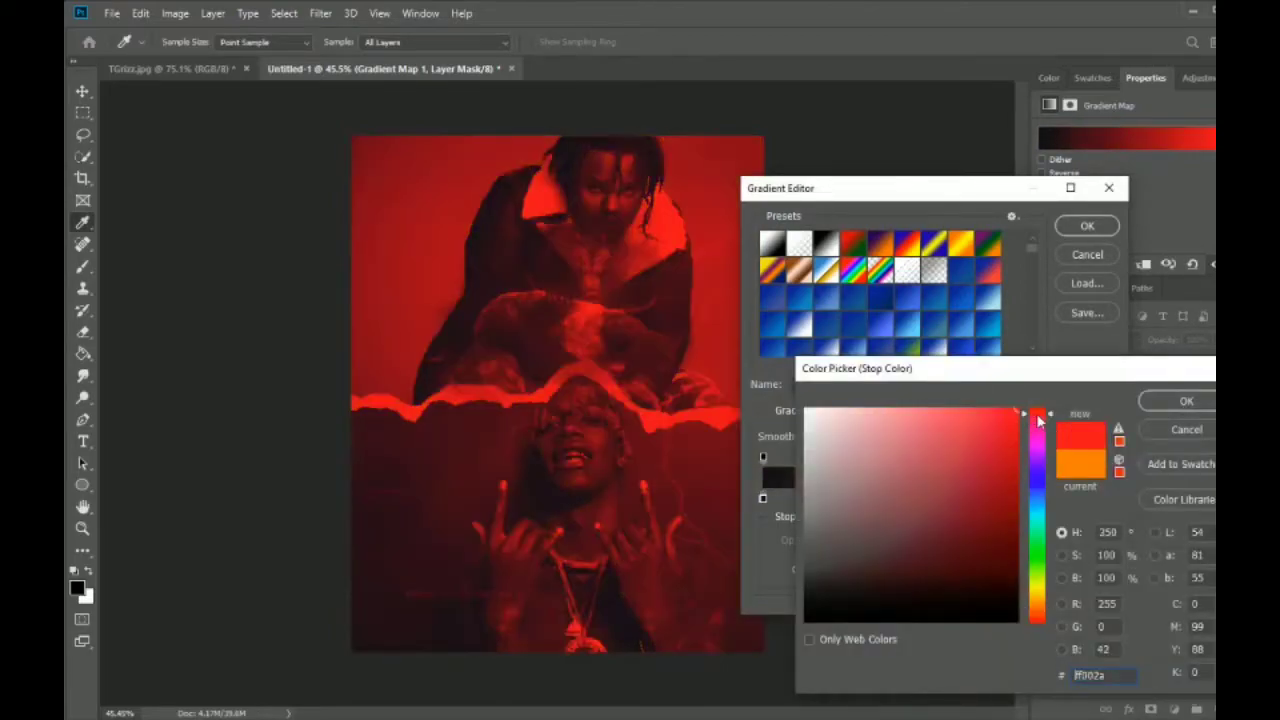
{"action": "left_click_drag", "start_coordinate": [993, 436], "coordinate": [943, 443]}
{"action": "key", "text": "Escape"}
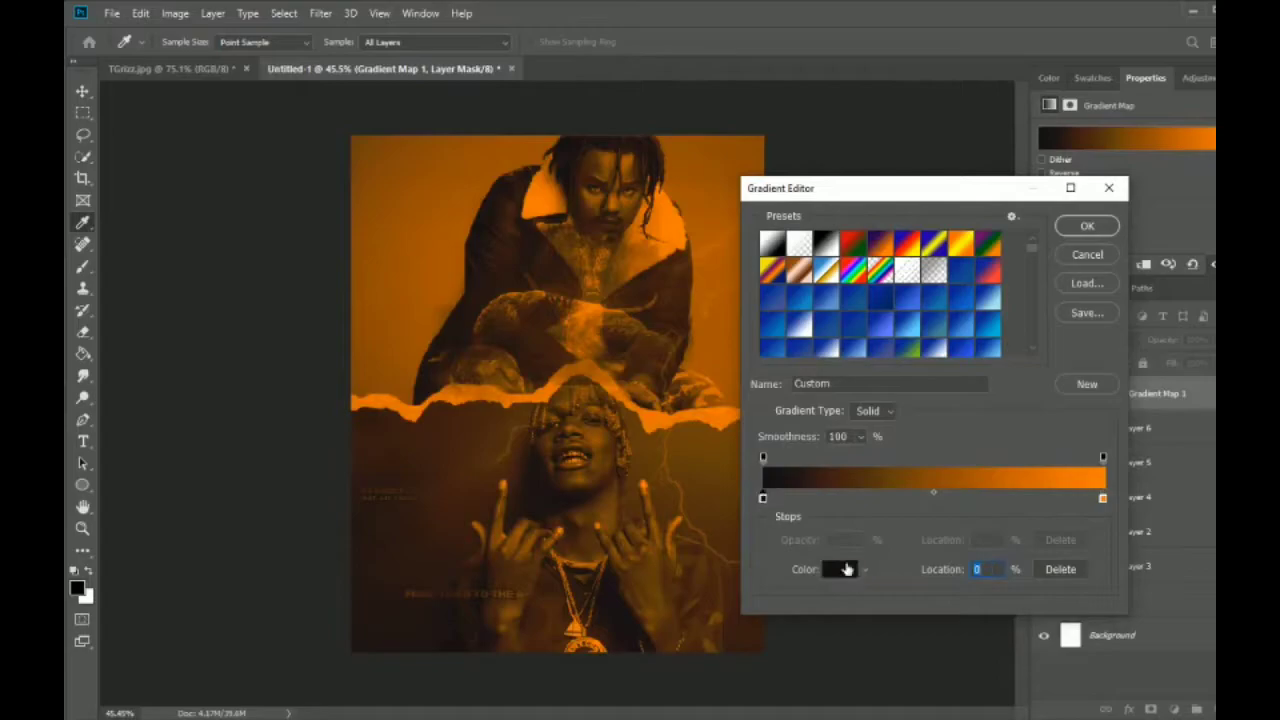
{"action": "left_click", "coordinate": [847, 569]}
{"action": "mouse_move", "coordinate": [1015, 412]}
{"action": "left_mouse_down"}
{"action": "mouse_move", "coordinate": [996, 514]}
{"action": "mouse_move", "coordinate": [969, 534]}
{"action": "left_mouse_up"}
{"action": "key", "text": "Return"}
{"action": "double_click", "coordinate": [1103, 497]}
{"action": "left_click", "coordinate": [951, 625]}
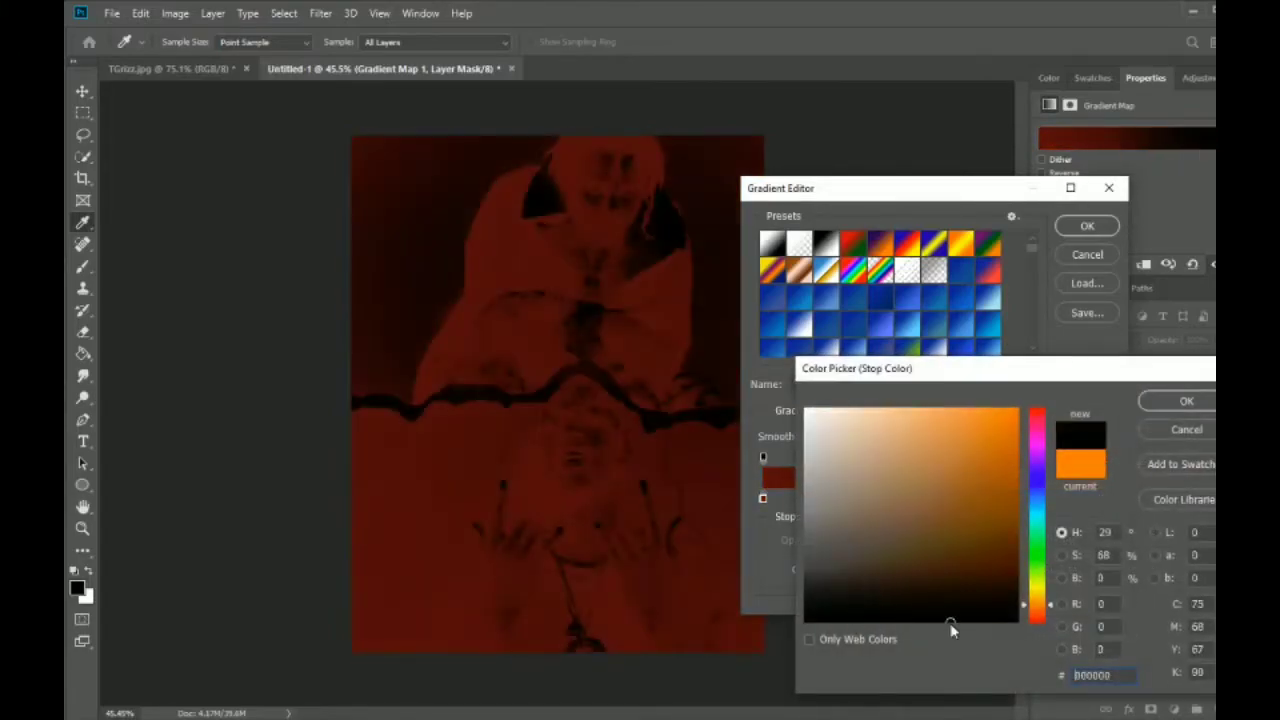
{"action": "left_click", "coordinate": [1180, 429]}
{"action": "left_click", "coordinate": [1087, 256]}
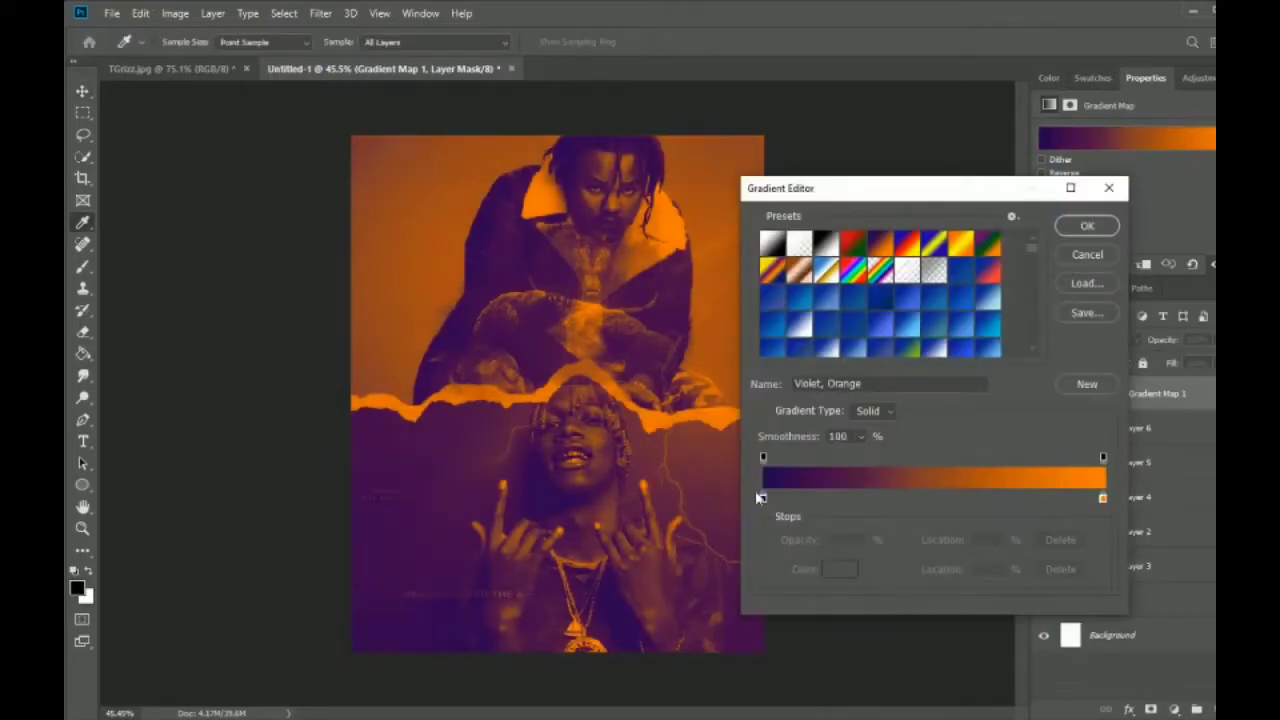
Set the gradient map's left stop to pure black and its right stop to red.
{"action": "left_click", "coordinate": [760, 497]}
{"action": "double_click", "coordinate": [762, 497]}
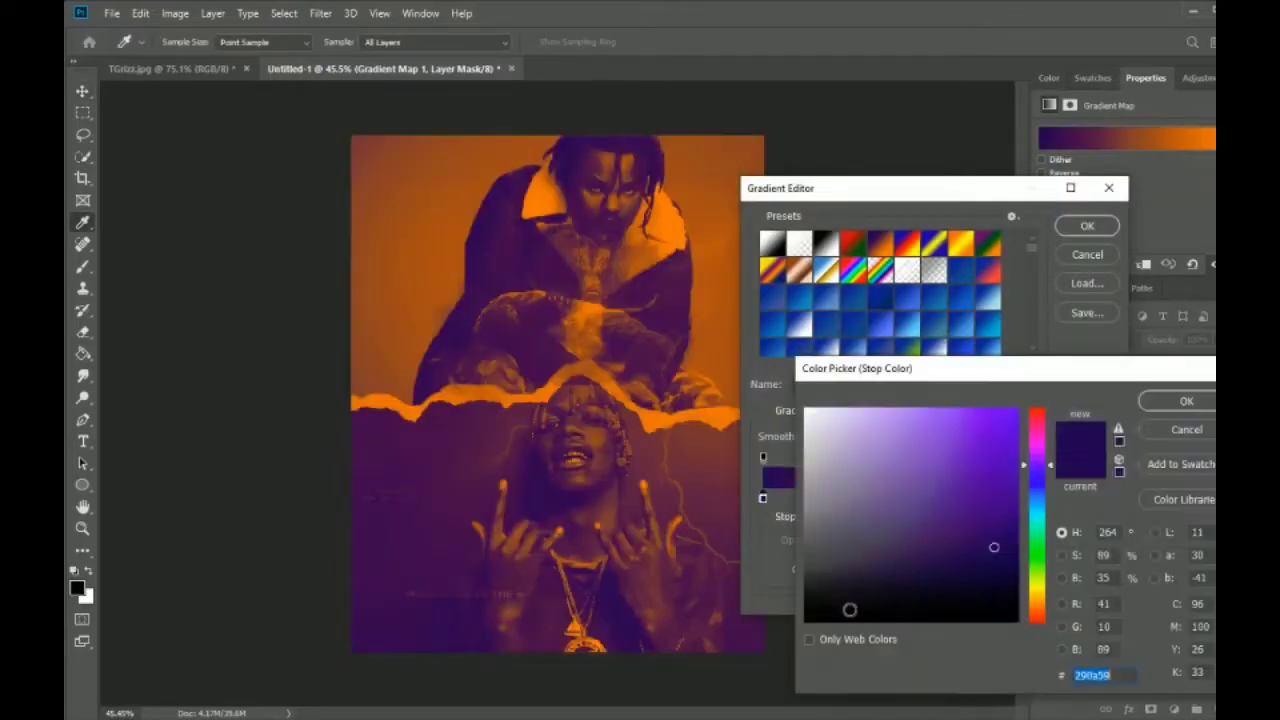
{"action": "mouse_move", "coordinate": [849, 609]}
{"action": "left_mouse_down"}
{"action": "mouse_move", "coordinate": [829, 614]}
{"action": "mouse_move", "coordinate": [911, 591]}
{"action": "mouse_move", "coordinate": [811, 611]}
{"action": "mouse_move", "coordinate": [825, 619]}
{"action": "left_mouse_up"}
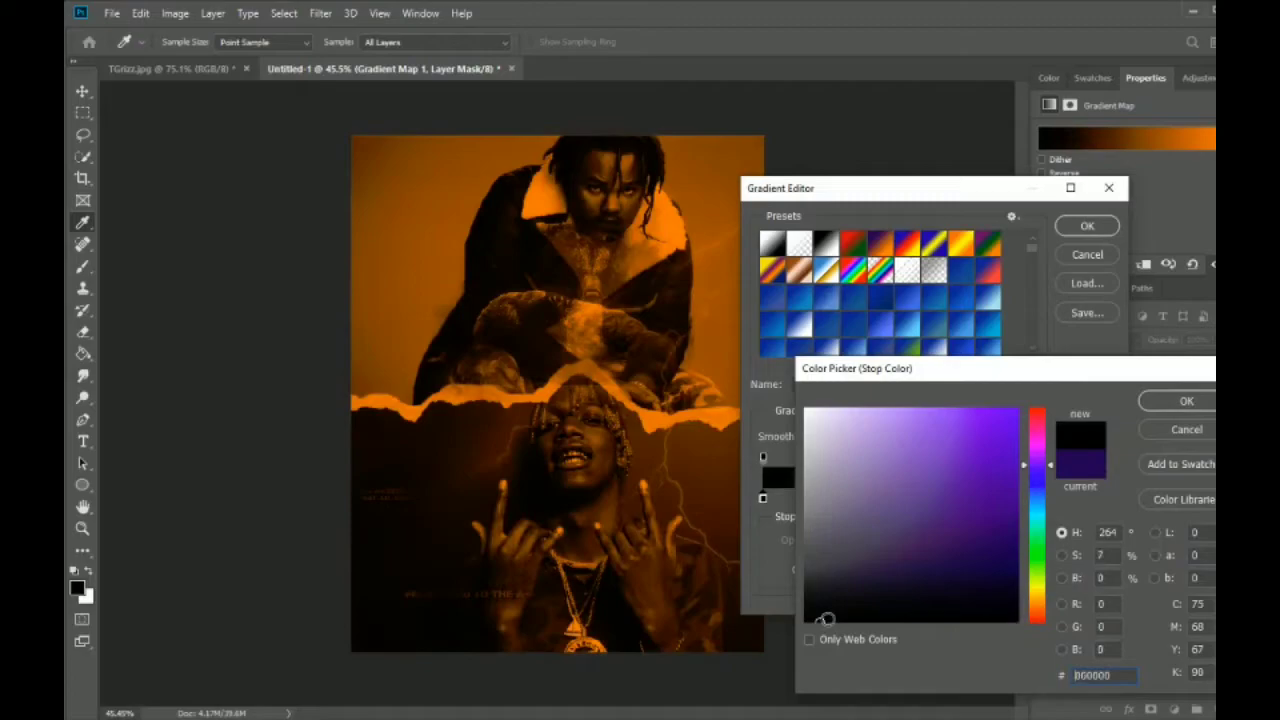
{"action": "left_click", "coordinate": [1186, 400]}
{"action": "double_click", "coordinate": [1103, 500]}
{"action": "mouse_move", "coordinate": [950, 520]}
{"action": "left_mouse_down"}
{"action": "mouse_move", "coordinate": [1004, 390]}
{"action": "mouse_move", "coordinate": [933, 424]}
{"action": "left_mouse_up"}
{"action": "left_click", "coordinate": [1044, 410]}
{"action": "left_click", "coordinate": [1186, 400]}
Hide the gradient map and the lightning and text layers, and delete Layer 4's mask.
{"action": "left_click", "coordinate": [1080, 228]}
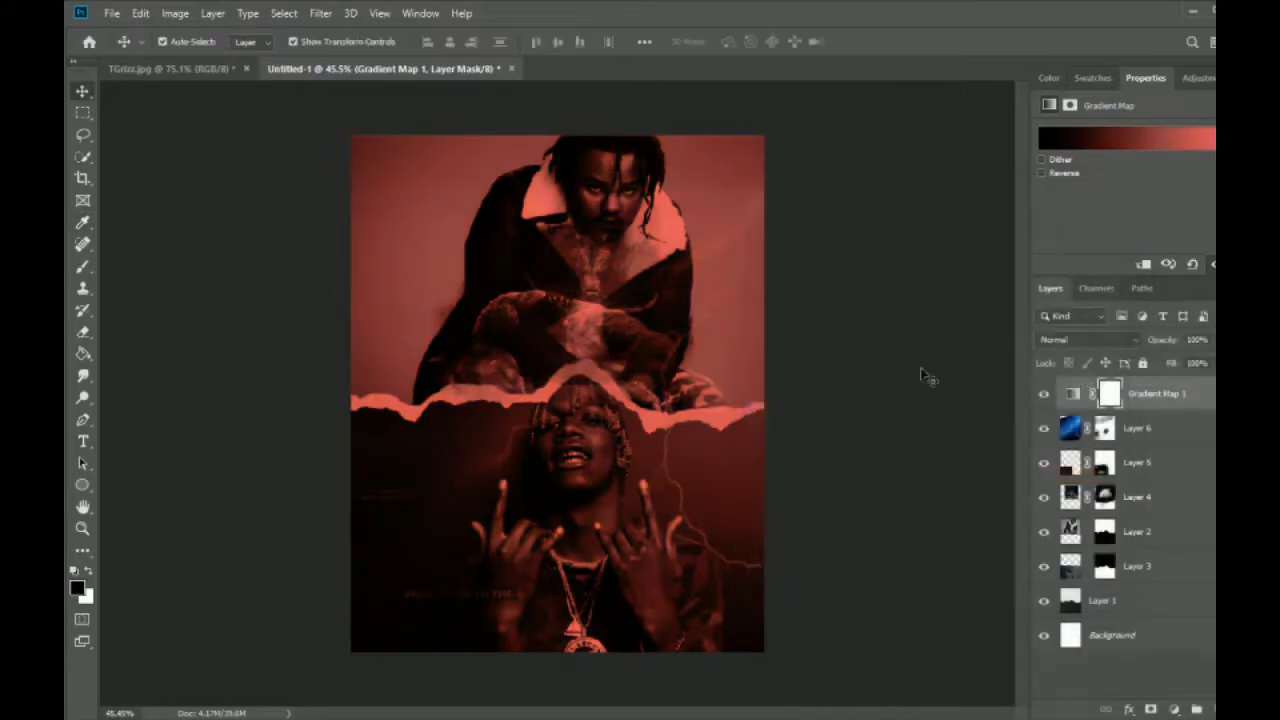
{"action": "left_click", "coordinate": [1043, 394]}
{"action": "left_click_drag", "start_coordinate": [1043, 465], "coordinate": [1043, 428]}
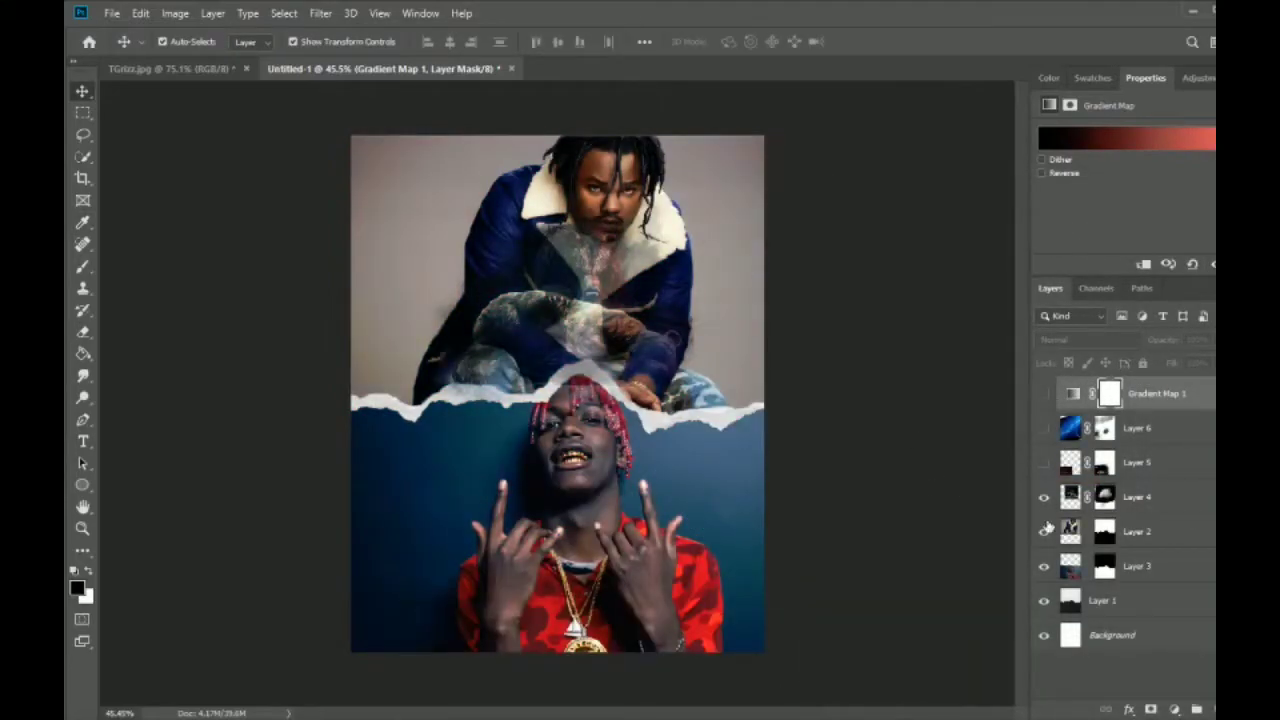
{"action": "left_click", "coordinate": [1104, 497]}
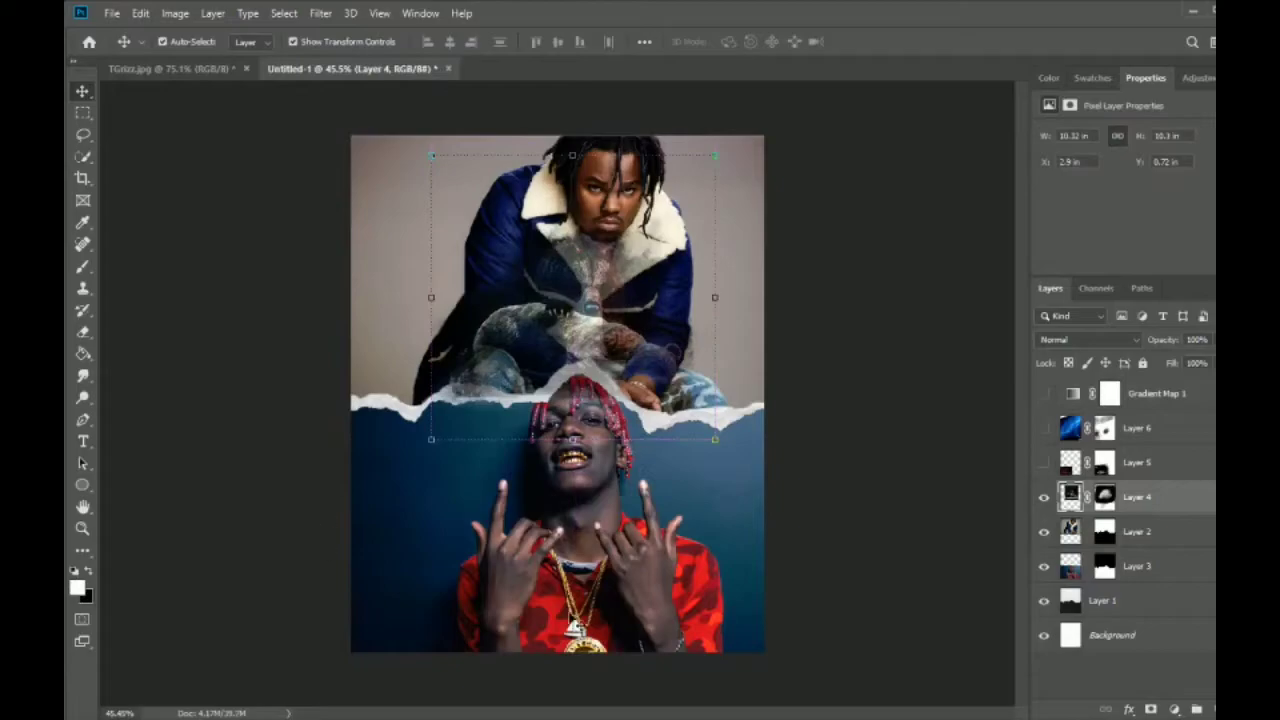
{"action": "right_click", "coordinate": [1104, 500]}
{"action": "left_click", "coordinate": [1143, 537]}
Resize and reposition the Satish cover image with Free Transform.
{"action": "key", "text": "ctrl+t"}
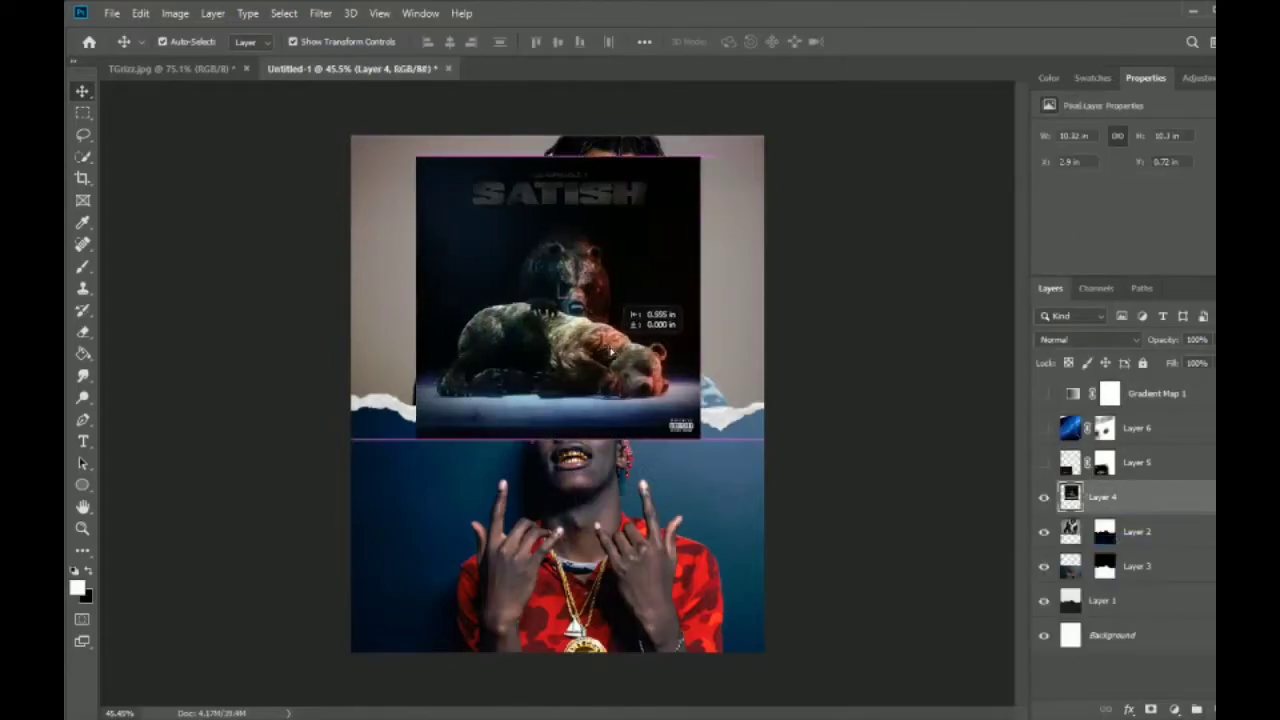
{"action": "mouse_move", "coordinate": [714, 440]}
{"action": "left_mouse_down"}
{"action": "mouse_move", "coordinate": [718, 494]}
{"action": "mouse_move", "coordinate": [737, 457]}
{"action": "mouse_move", "coordinate": [677, 437]}
{"action": "mouse_move", "coordinate": [659, 409]}
{"action": "left_mouse_up"}
{"action": "key", "text": "Return"}
{"action": "key", "text": "ctrl+t"}
{"action": "mouse_move", "coordinate": [598, 368]}
{"action": "left_mouse_down"}
{"action": "mouse_move", "coordinate": [651, 368]}
{"action": "mouse_move", "coordinate": [629, 368]}
{"action": "left_mouse_up"}
{"action": "key", "text": "Return"}
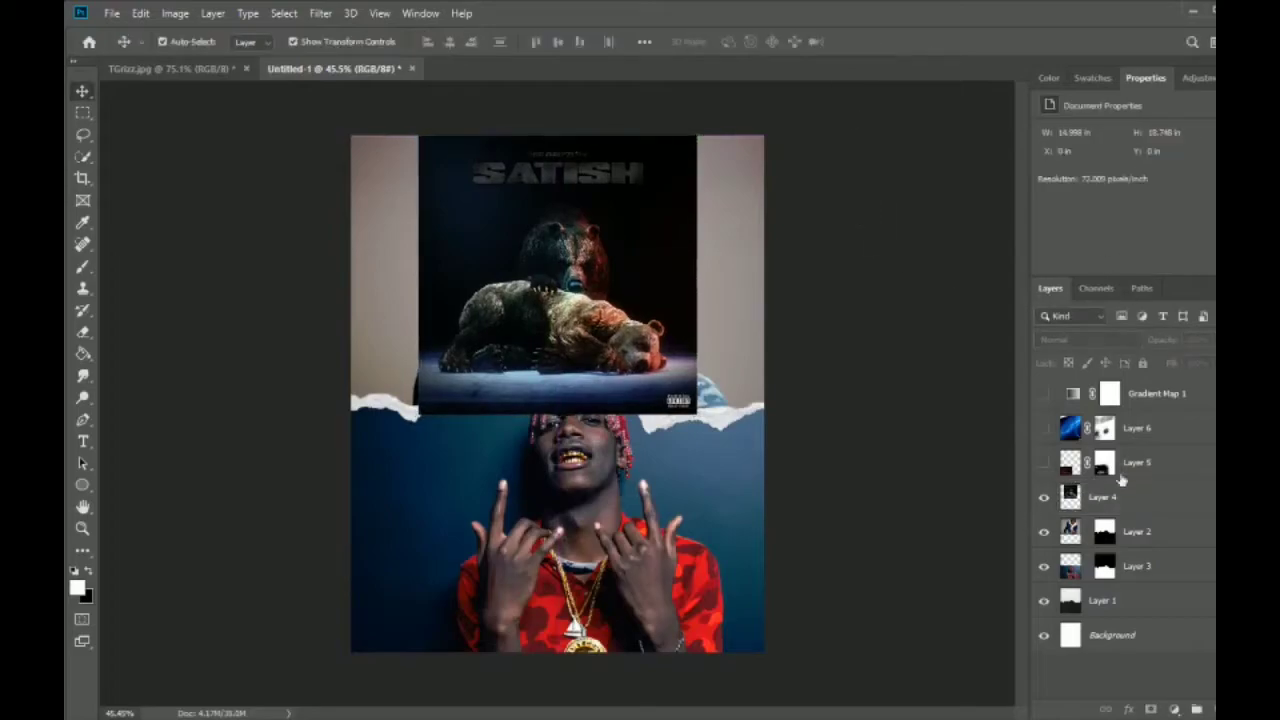
Mask Layer 4, painting black to reveal the man and hide the SATISH title.
{"action": "left_click", "coordinate": [1121, 486]}
{"action": "left_click", "coordinate": [1151, 709]}
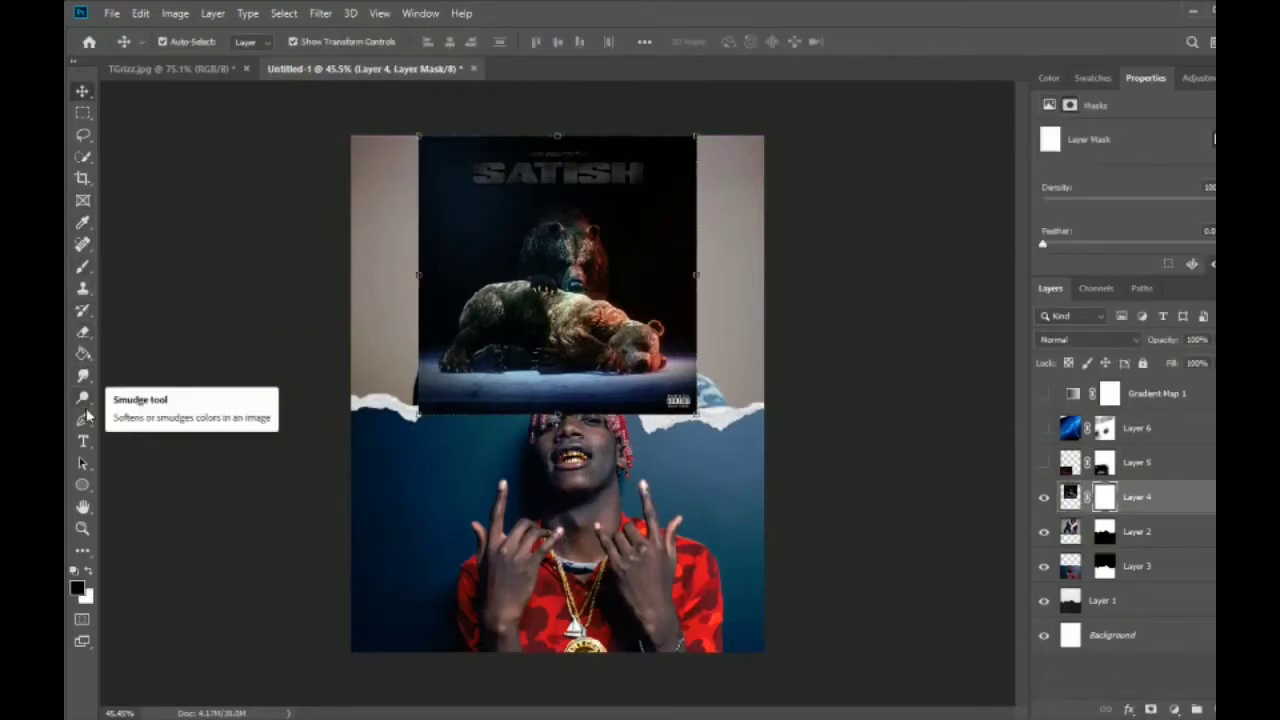
{"action": "left_click", "coordinate": [82, 265]}
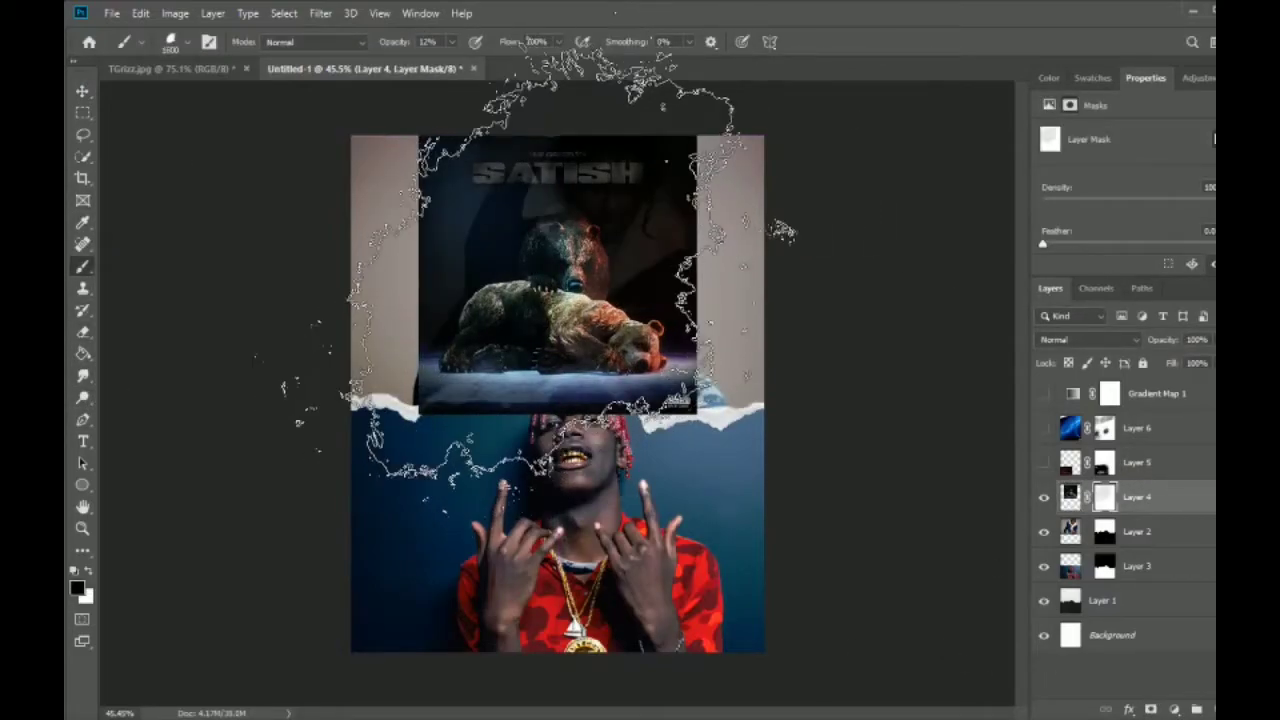
{"action": "left_click_drag", "start_coordinate": [560, 280], "coordinate": [757, 190]}
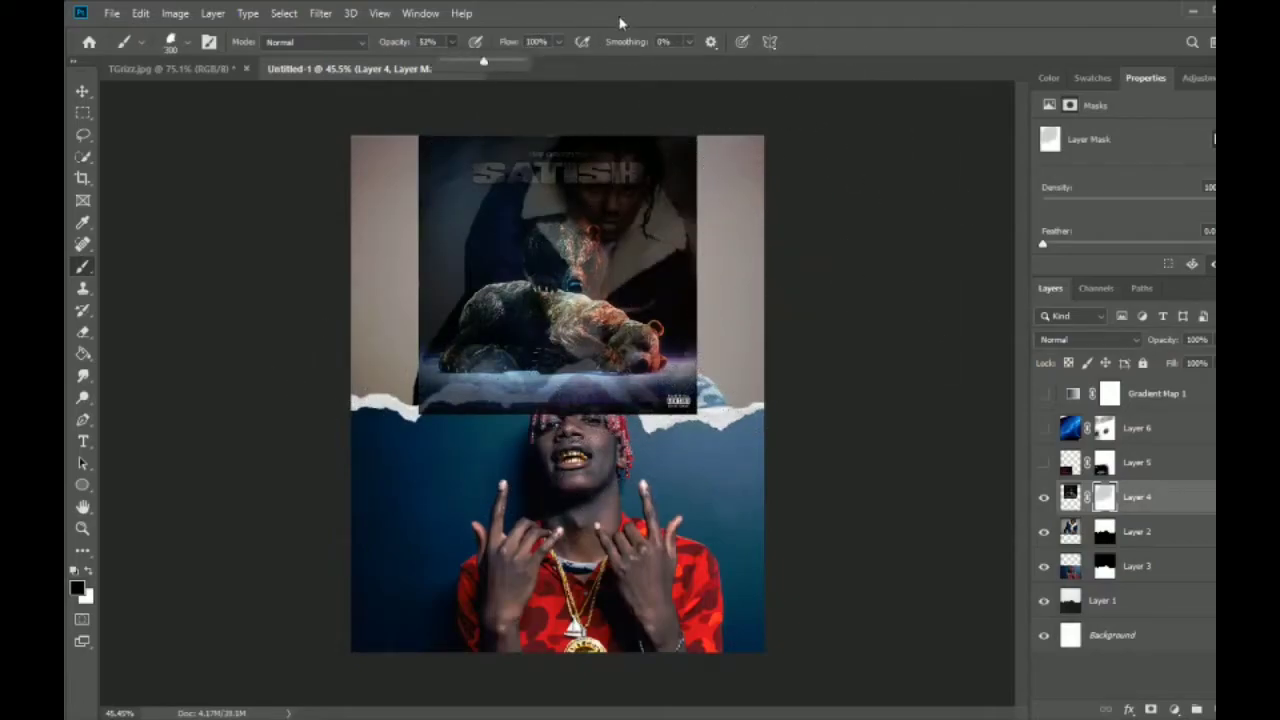
{"action": "left_click_drag", "start_coordinate": [665, 210], "coordinate": [660, 130]}
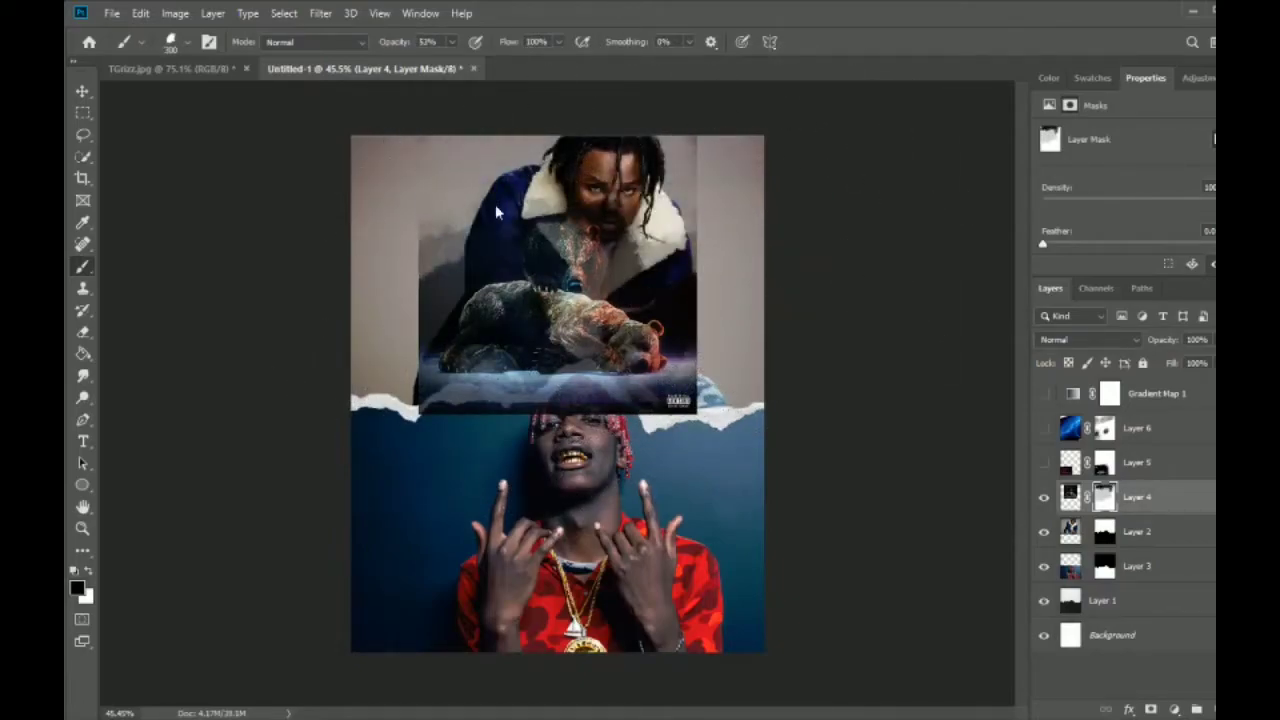
{"action": "mouse_move", "coordinate": [497, 211]}
{"action": "left_mouse_down"}
{"action": "mouse_move", "coordinate": [550, 390]}
{"action": "mouse_move", "coordinate": [390, 305]}
{"action": "left_mouse_up"}
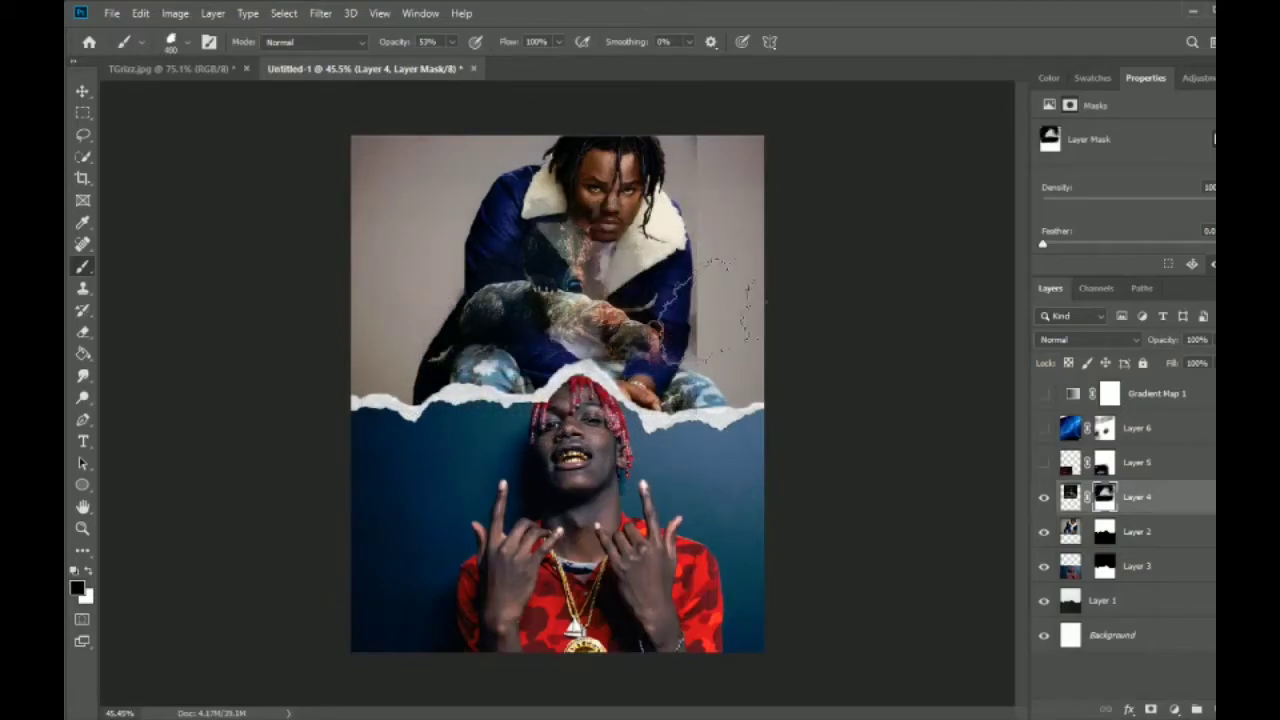
{"action": "key", "text": "ctrl+2"}
{"action": "key", "text": "x"}
{"action": "mouse_move", "coordinate": [700, 300]}
{"action": "left_mouse_down"}
{"action": "mouse_move", "coordinate": [718, 200]}
{"action": "mouse_move", "coordinate": [748, 330]}
{"action": "mouse_move", "coordinate": [715, 480]}
{"action": "left_mouse_up"}
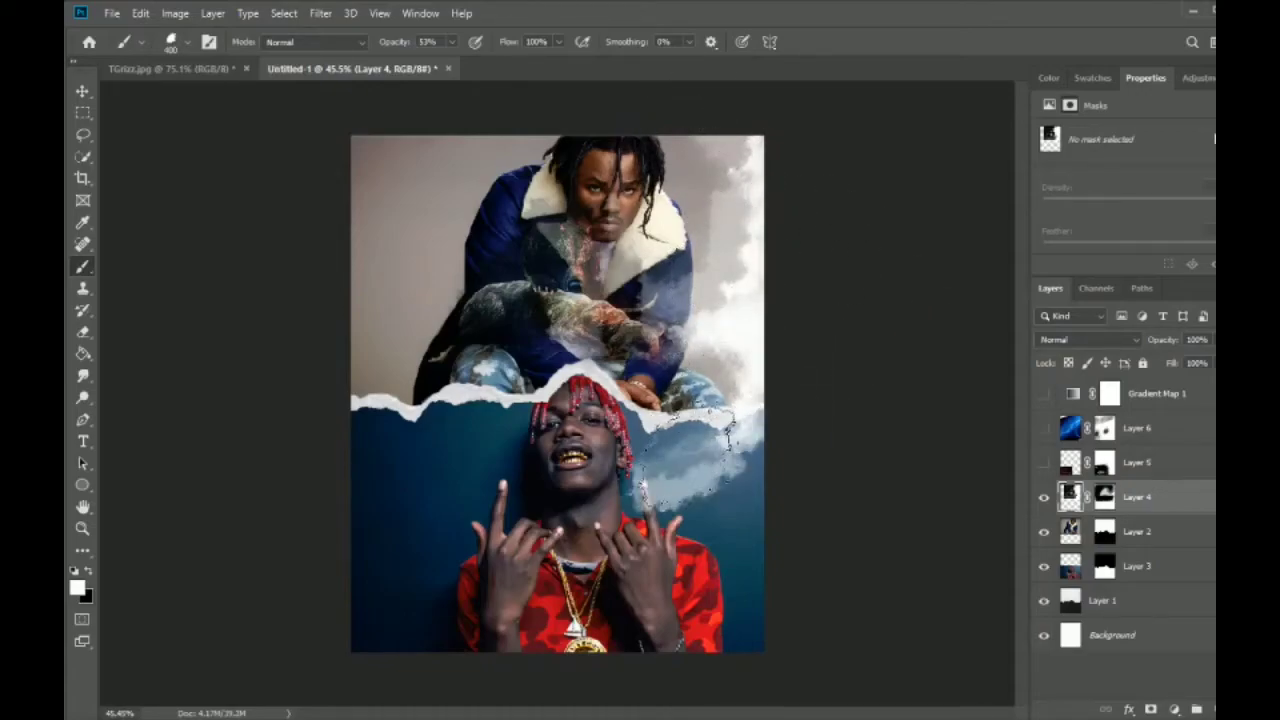
{"action": "key", "text": "ctrl+z"}
{"action": "key", "text": "ctrl+z"}
{"action": "key", "text": "ctrl+z"}
{"action": "key", "text": "ctrl+z"}
{"action": "key", "text": "ctrl+z"}
{"action": "key", "text": "ctrl+z"}
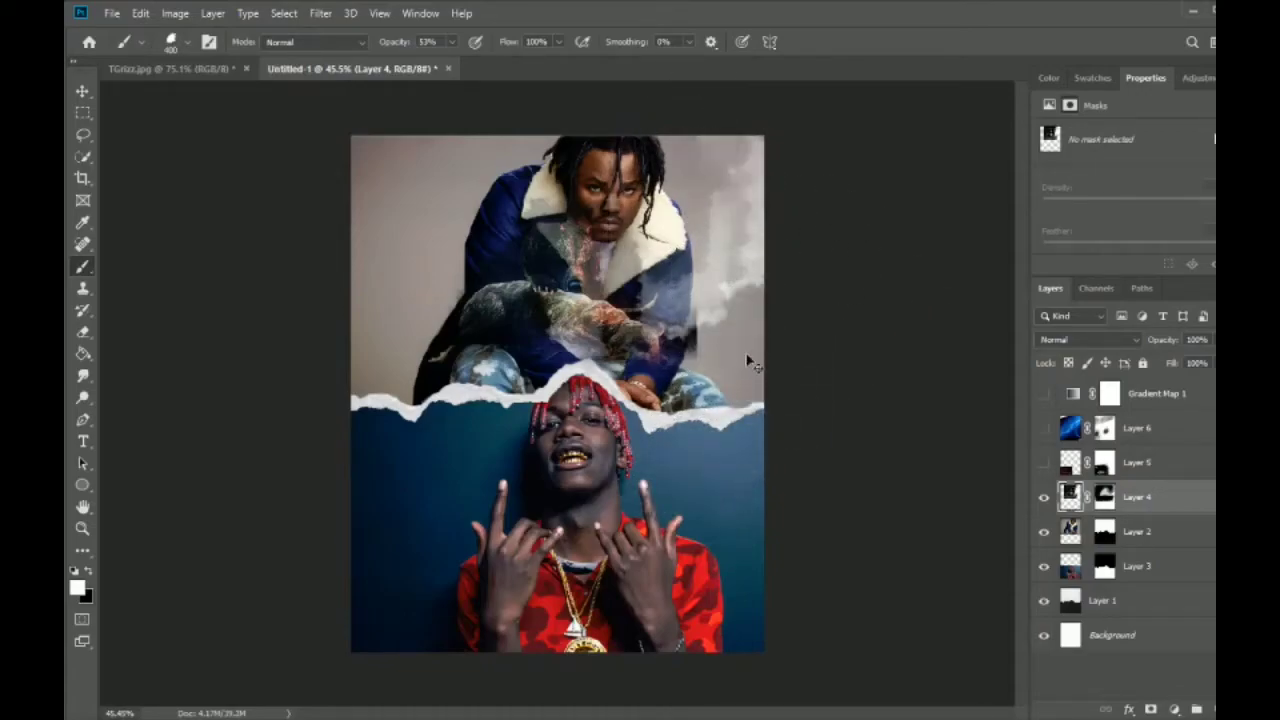
{"action": "key", "text": "ctrl+z"}
{"action": "key", "text": "ctrl+z"}
{"action": "key", "text": "ctrl+z"}
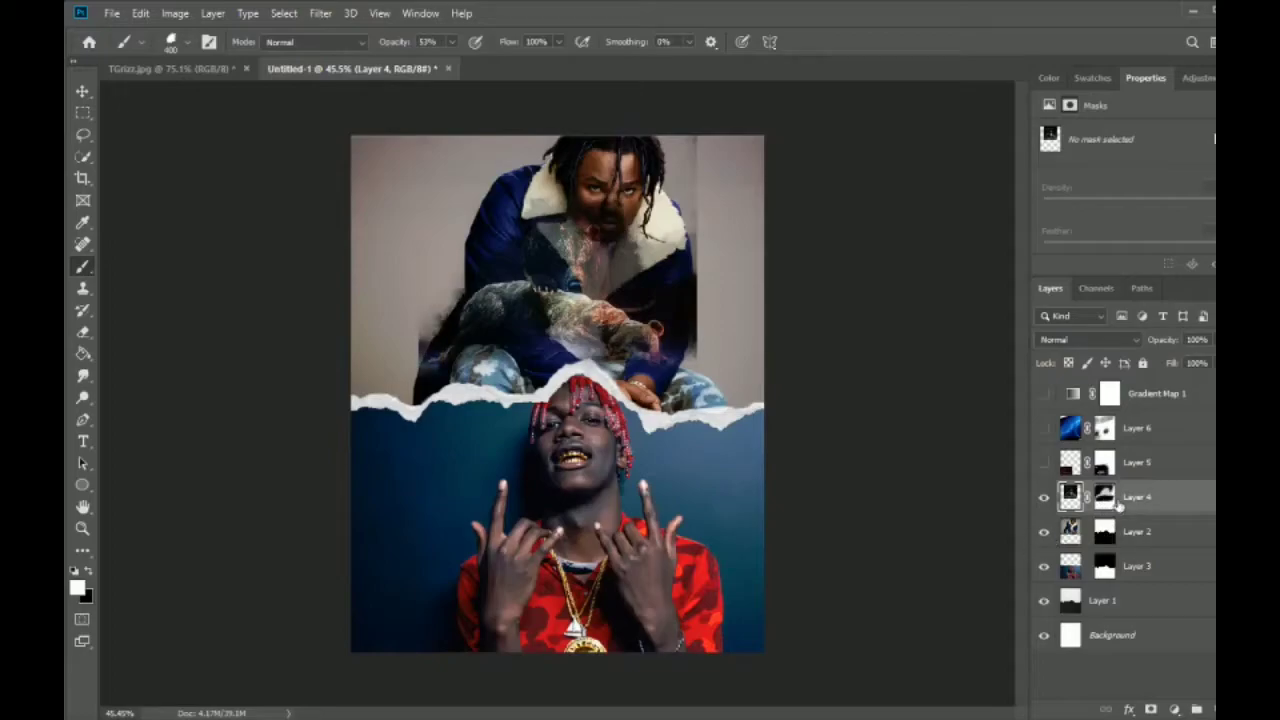
Blend Layer 4 around the head, set it to 75% opacity, move it lower, and show Layer 6.
{"action": "left_click", "coordinate": [1108, 499]}
{"action": "key", "text": "x"}
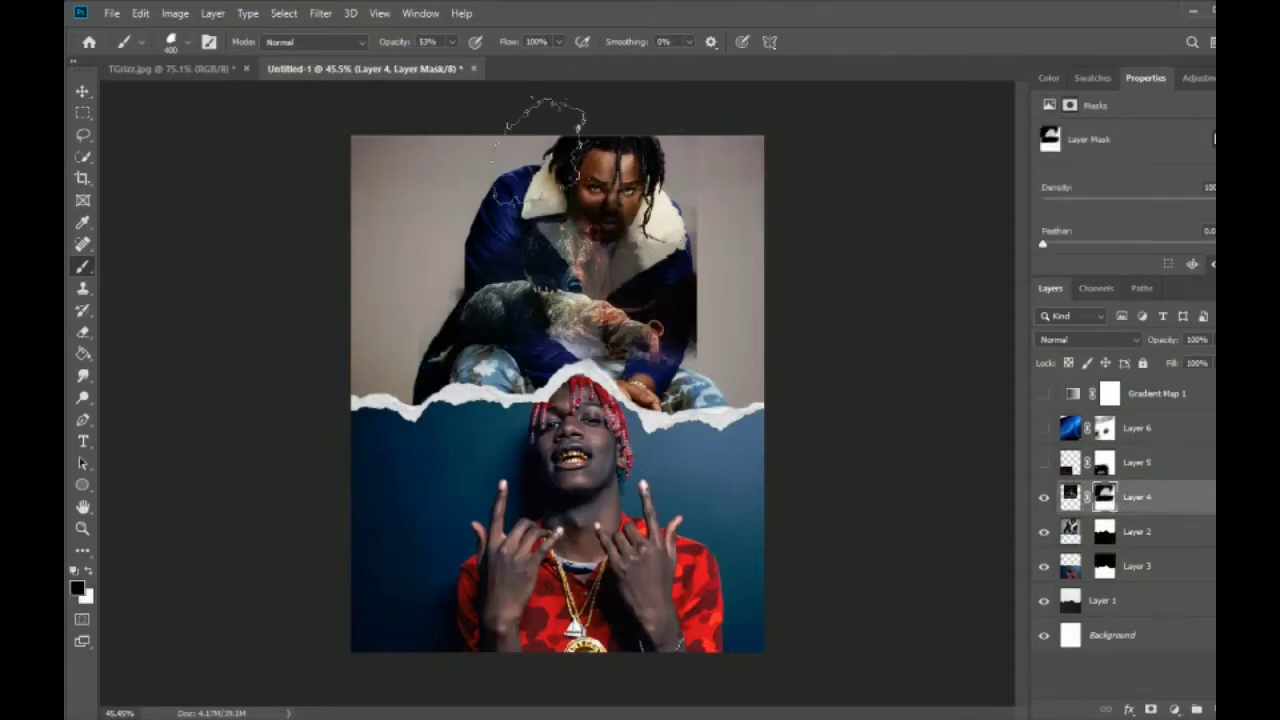
{"action": "left_click_drag", "start_coordinate": [700, 235], "coordinate": [548, 150]}
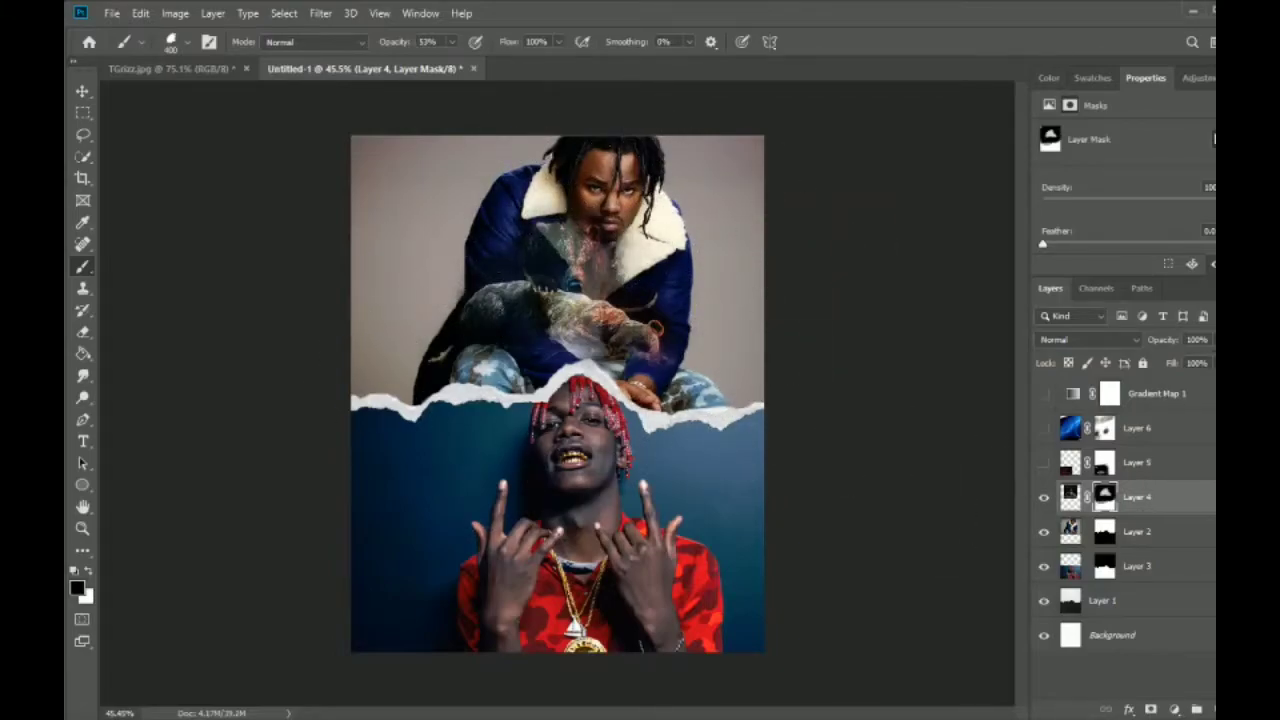
{"action": "left_click_drag", "start_coordinate": [1210, 340], "coordinate": [1205, 364]}
{"action": "key", "text": "v"}
{"action": "left_click_drag", "start_coordinate": [630, 310], "coordinate": [657, 349]}
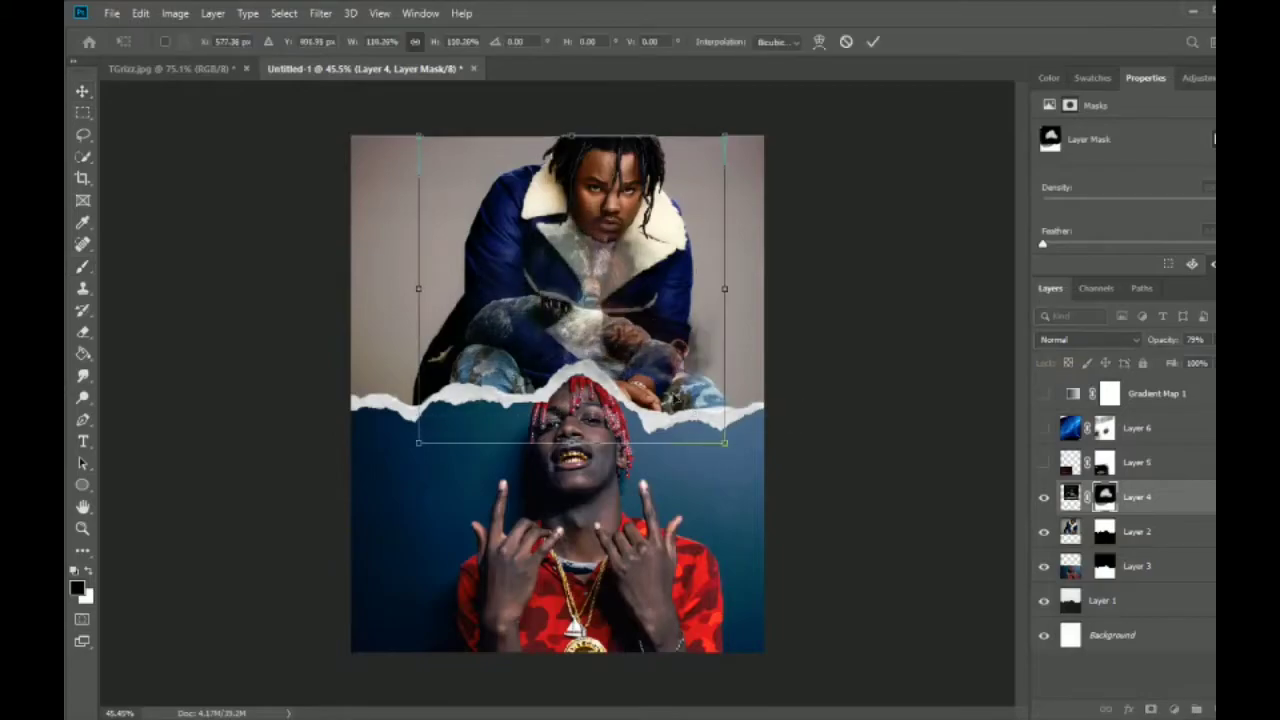
{"action": "left_click", "coordinate": [186, 69]}
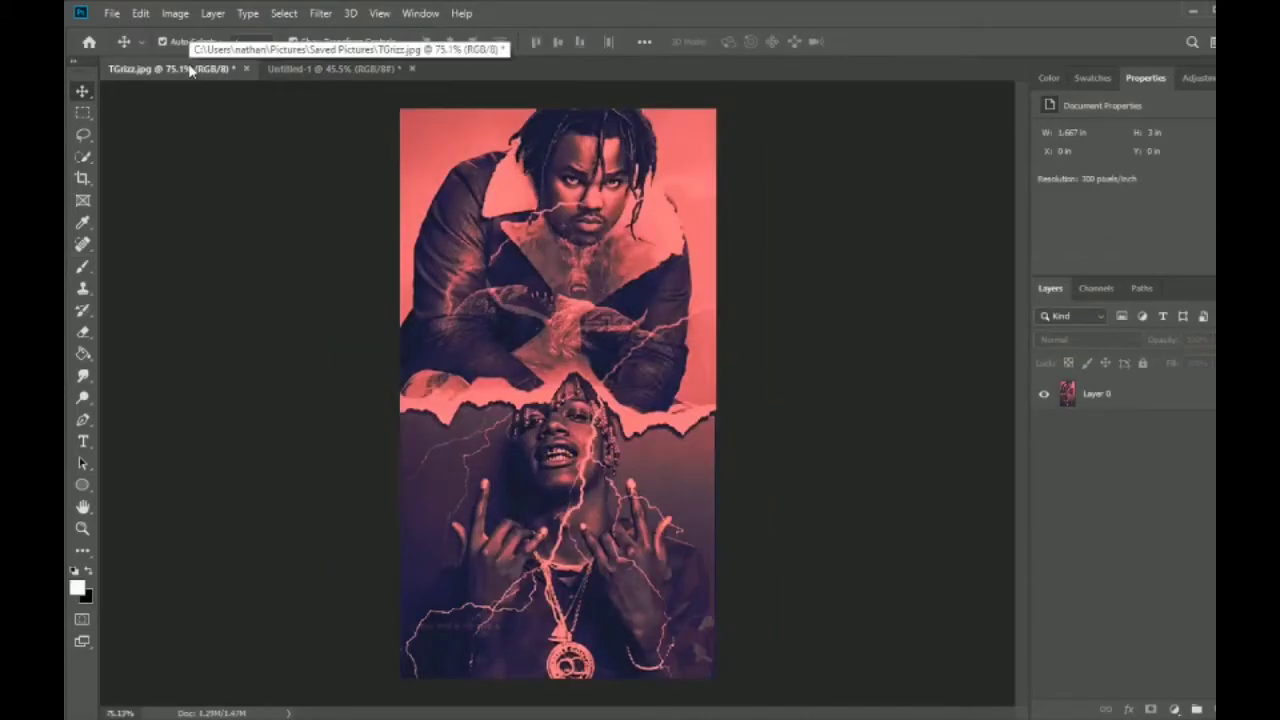
{"action": "left_click", "coordinate": [333, 68]}
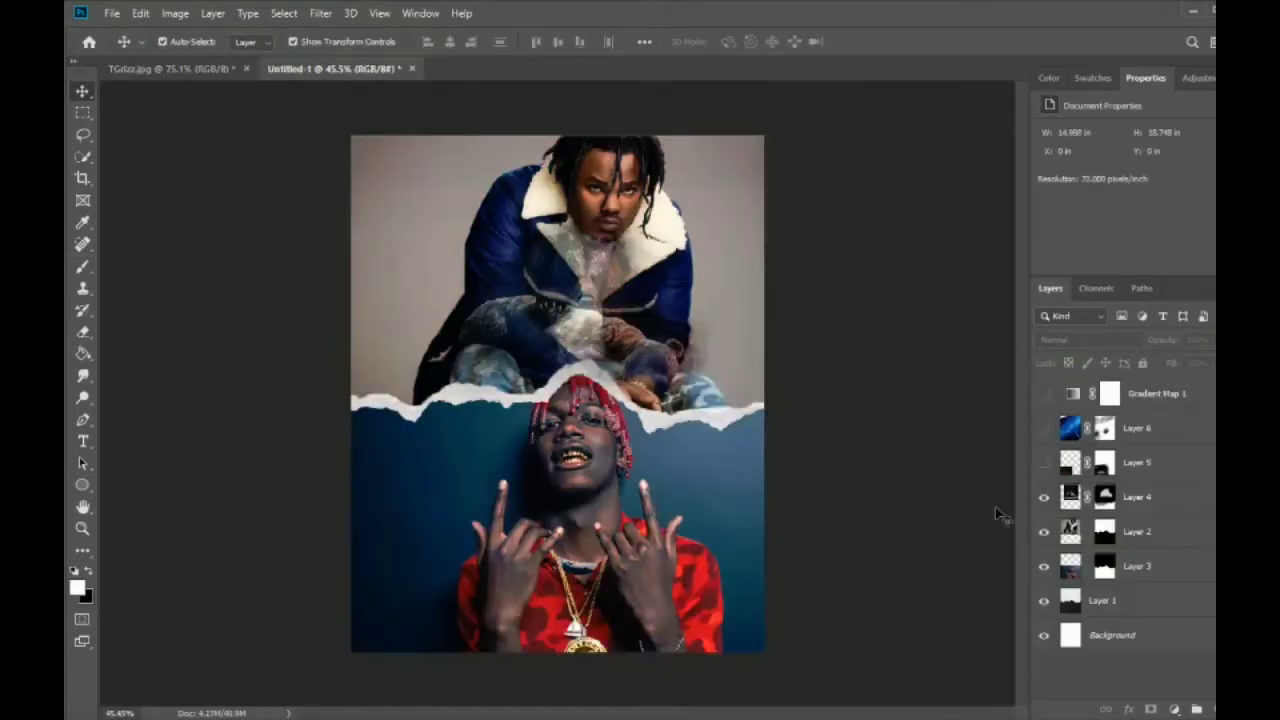
{"action": "left_click", "coordinate": [1043, 428]}
Open the sky image, bring it into Untitled-1, and set it to Lighten blending.
{"action": "left_click", "coordinate": [112, 13]}
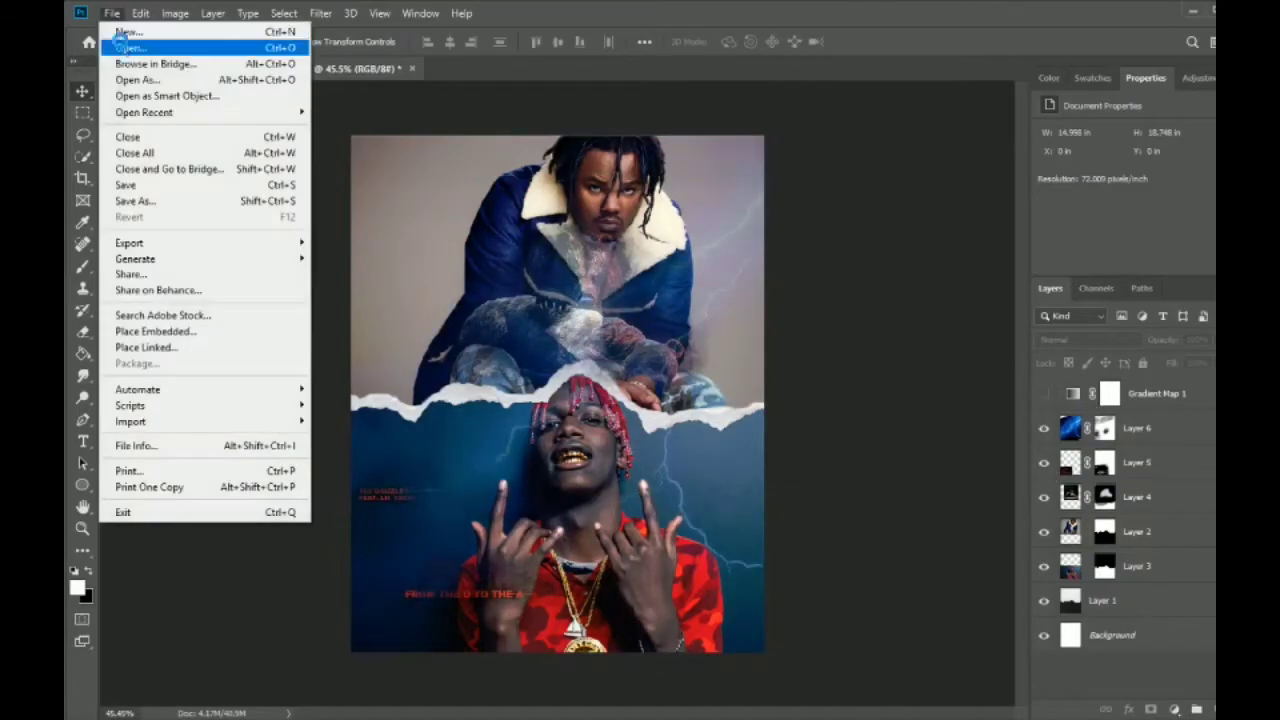
{"action": "left_click", "coordinate": [135, 43]}
{"action": "left_click", "coordinate": [1128, 143]}
{"action": "left_click", "coordinate": [1057, 580]}
{"action": "left_click", "coordinate": [645, 305]}
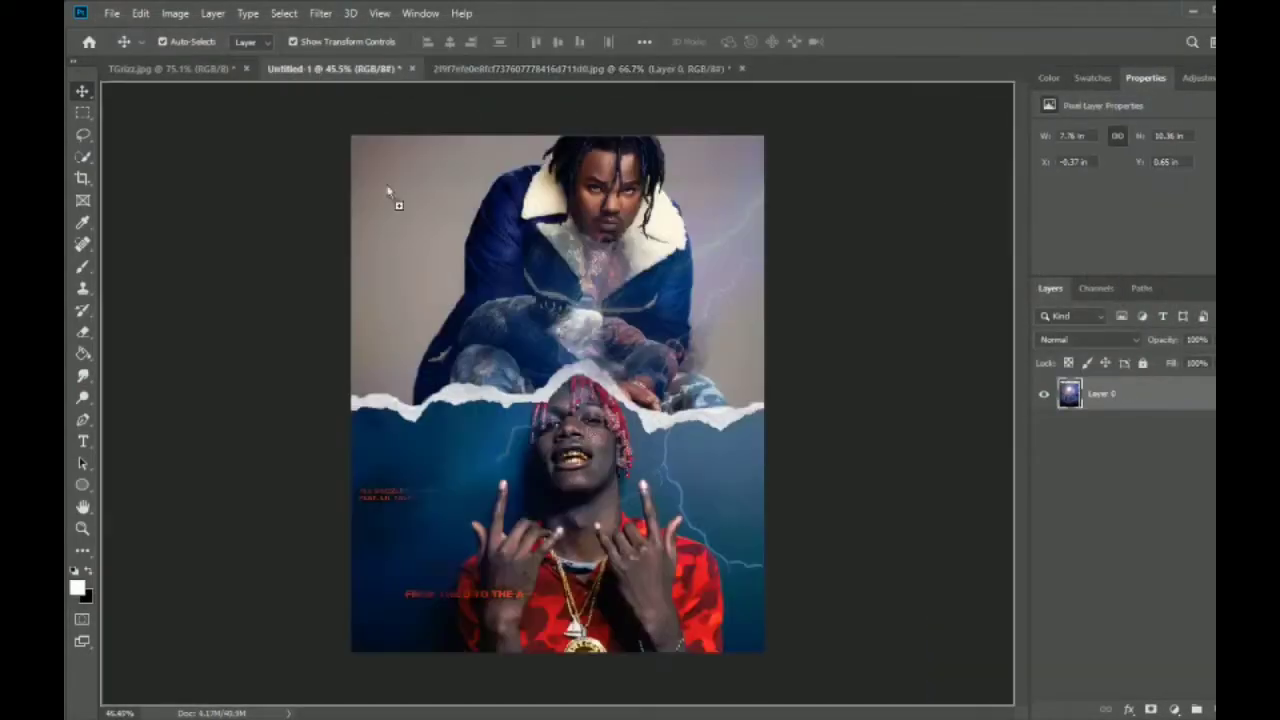
{"action": "left_click_drag", "start_coordinate": [557, 420], "coordinate": [585, 430]}
{"action": "left_click", "coordinate": [1088, 339]}
{"action": "left_click", "coordinate": [1088, 428]}
Stretch the sky layer to fill the canvas, set 59% opacity, and add a layer mask.
{"action": "left_click_drag", "start_coordinate": [480, 286], "coordinate": [361, 124]}
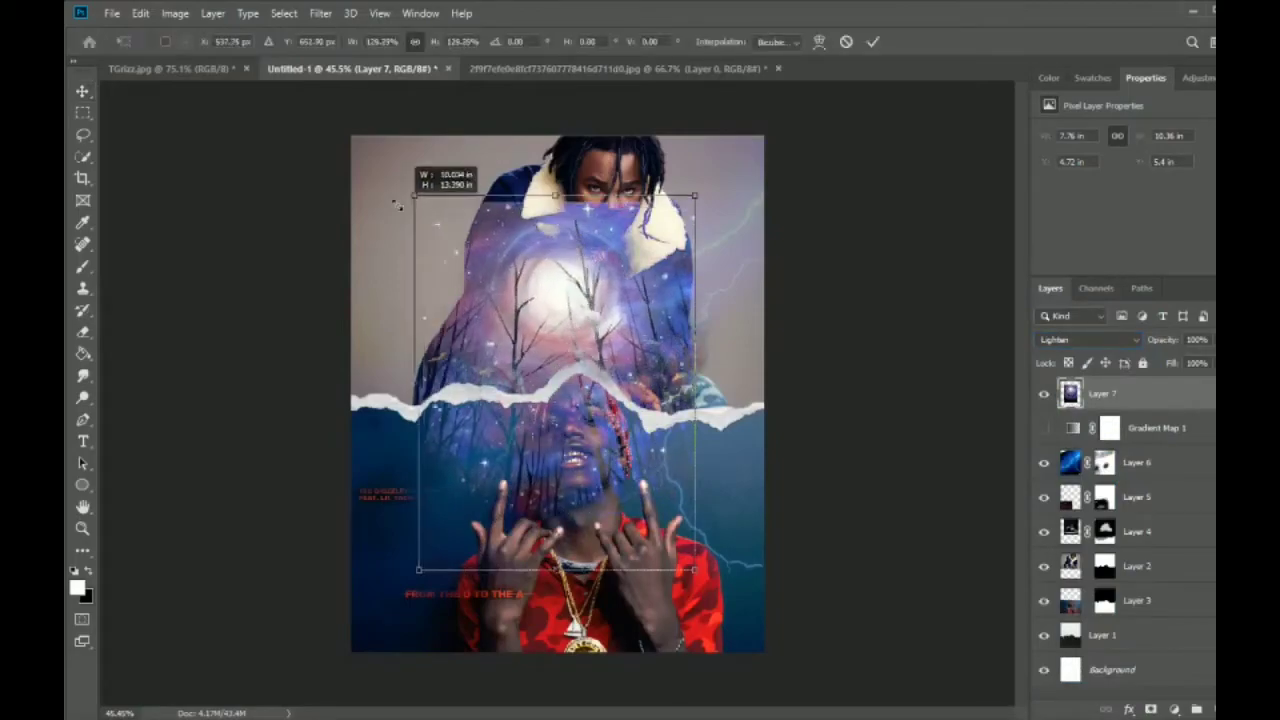
{"action": "left_click_drag", "start_coordinate": [694, 570], "coordinate": [771, 680]}
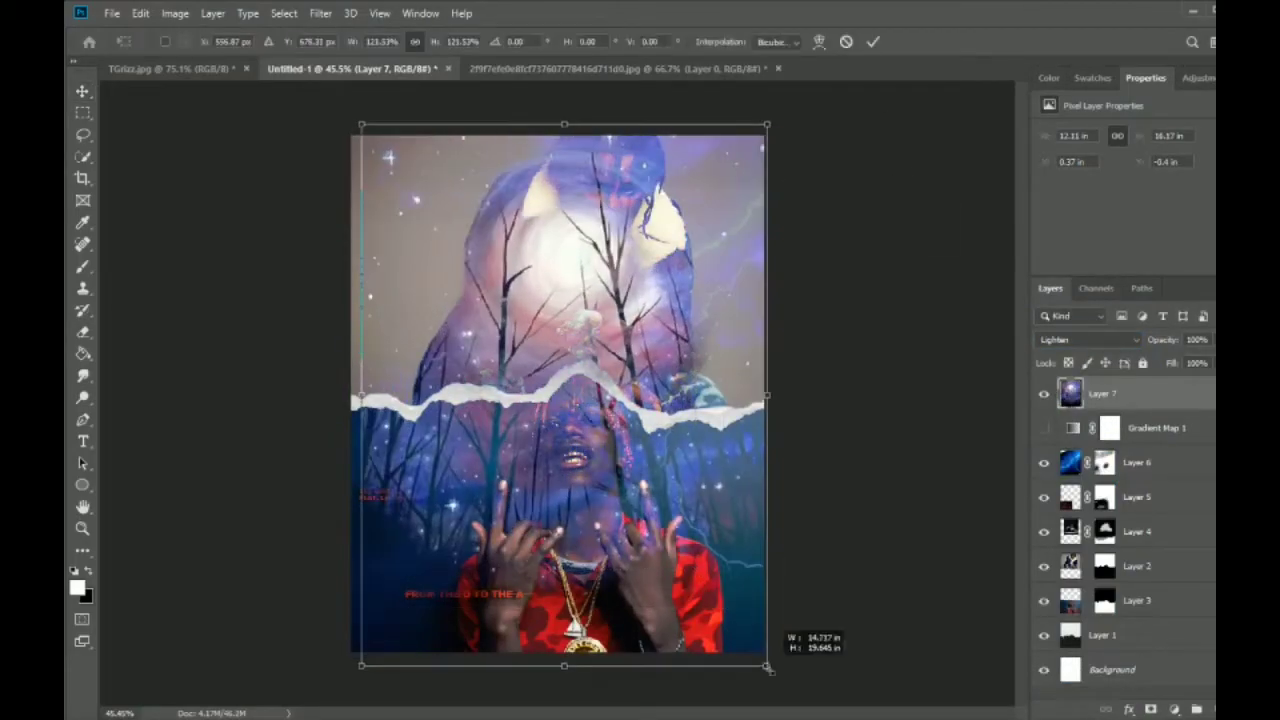
{"action": "left_click_drag", "start_coordinate": [361, 680], "coordinate": [346, 684]}
{"action": "left_click_drag", "start_coordinate": [771, 126], "coordinate": [766, 116]}
{"action": "key", "text": "Return"}
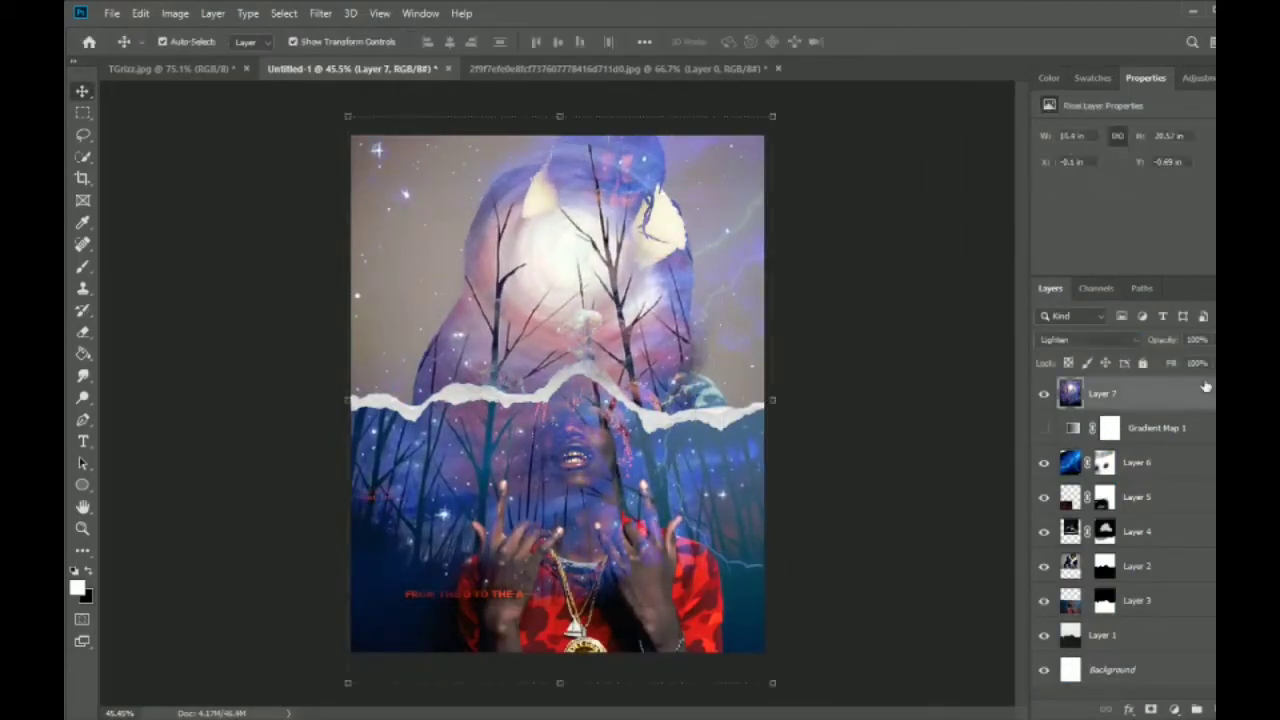
{"action": "left_click_drag", "start_coordinate": [1207, 339], "coordinate": [1163, 357]}
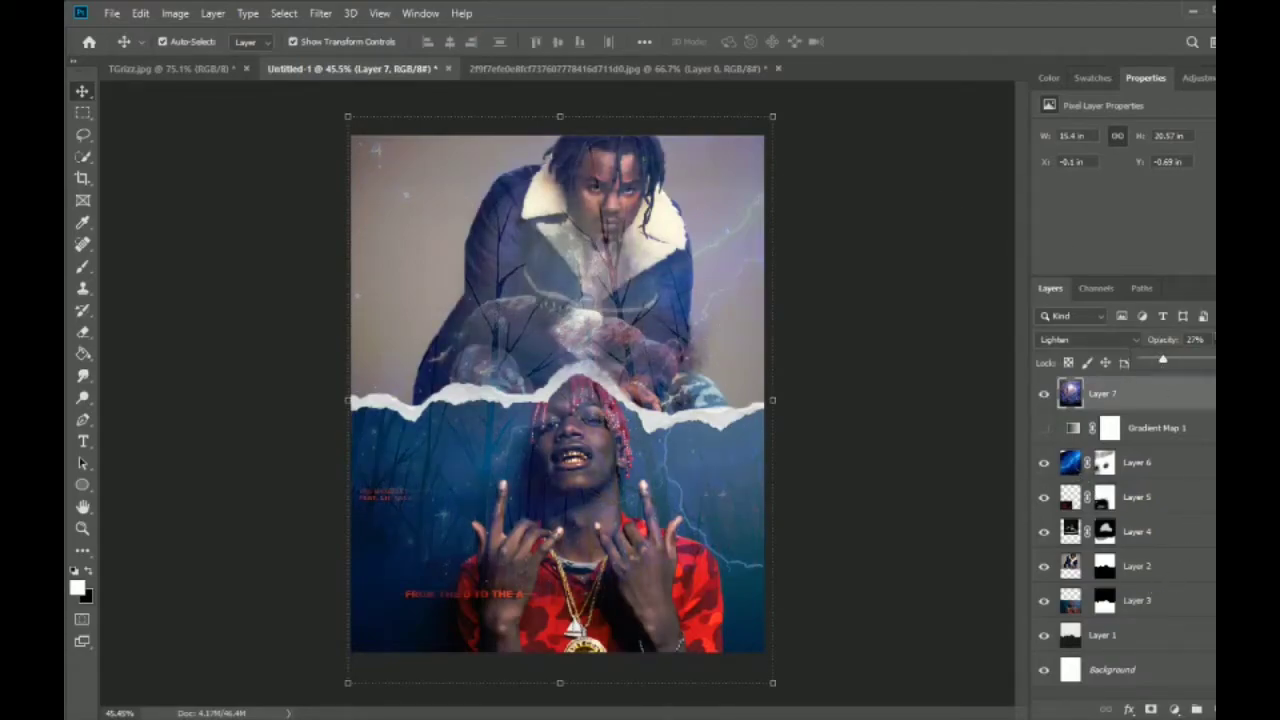
{"action": "left_click_drag", "start_coordinate": [1163, 357], "coordinate": [1189, 363]}
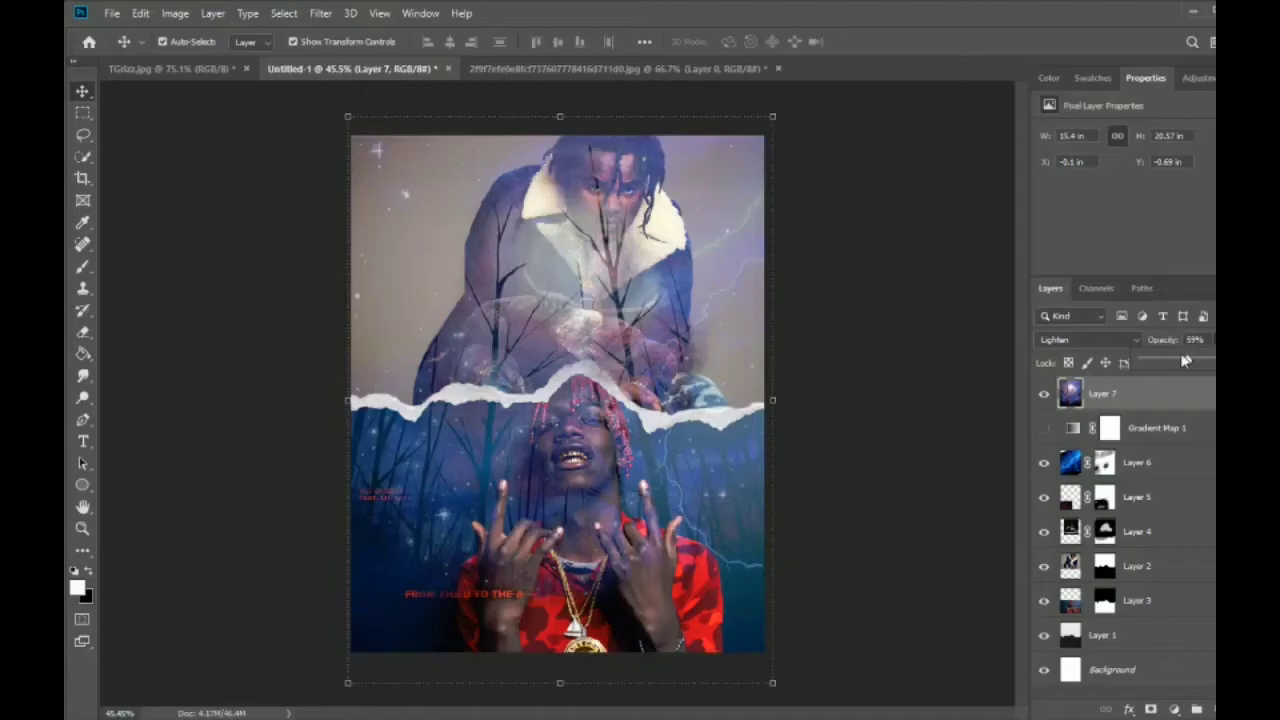
{"action": "left_click", "coordinate": [1150, 709]}
Brush the sky off the upper portrait in Layer 7's mask; move Gradient Map 1 above it, visible.
{"action": "key", "text": "b"}
{"action": "key", "text": "x"}
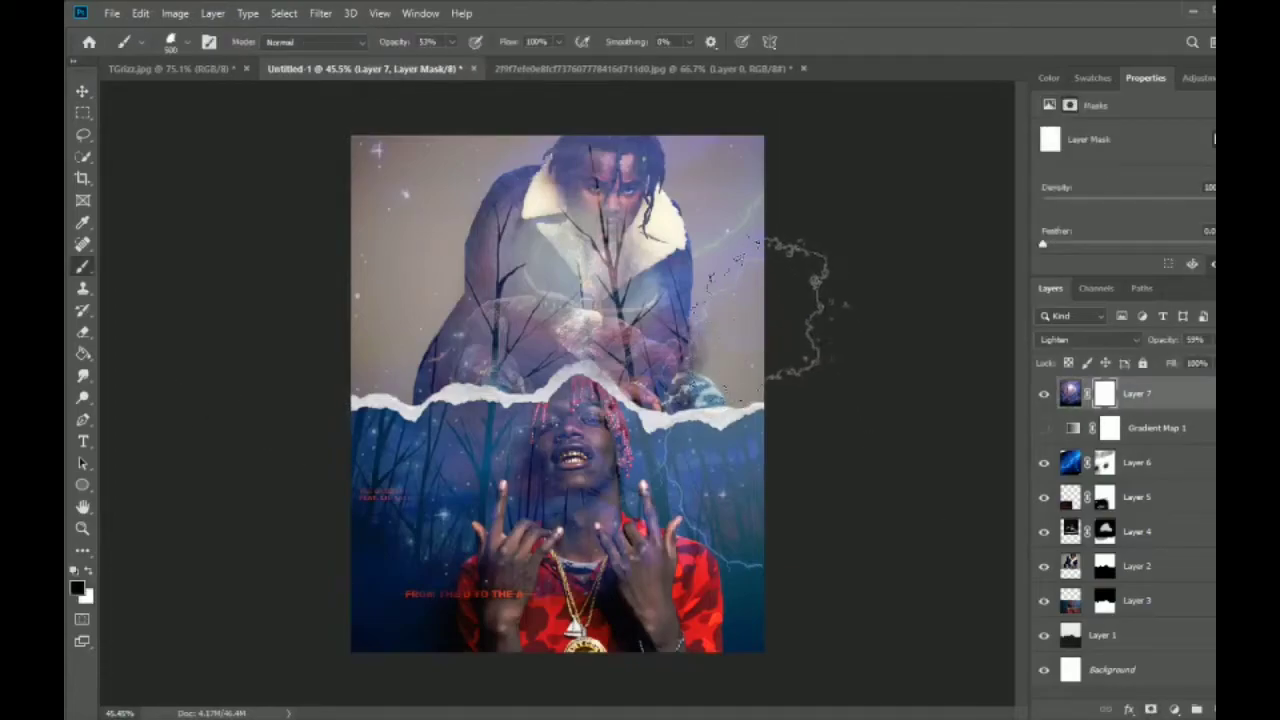
{"action": "key", "text": "bracketright"}
{"action": "key", "text": "bracketright"}
{"action": "key", "text": "bracketright"}
{"action": "left_click_drag", "start_coordinate": [620, 250], "coordinate": [720, 190]}
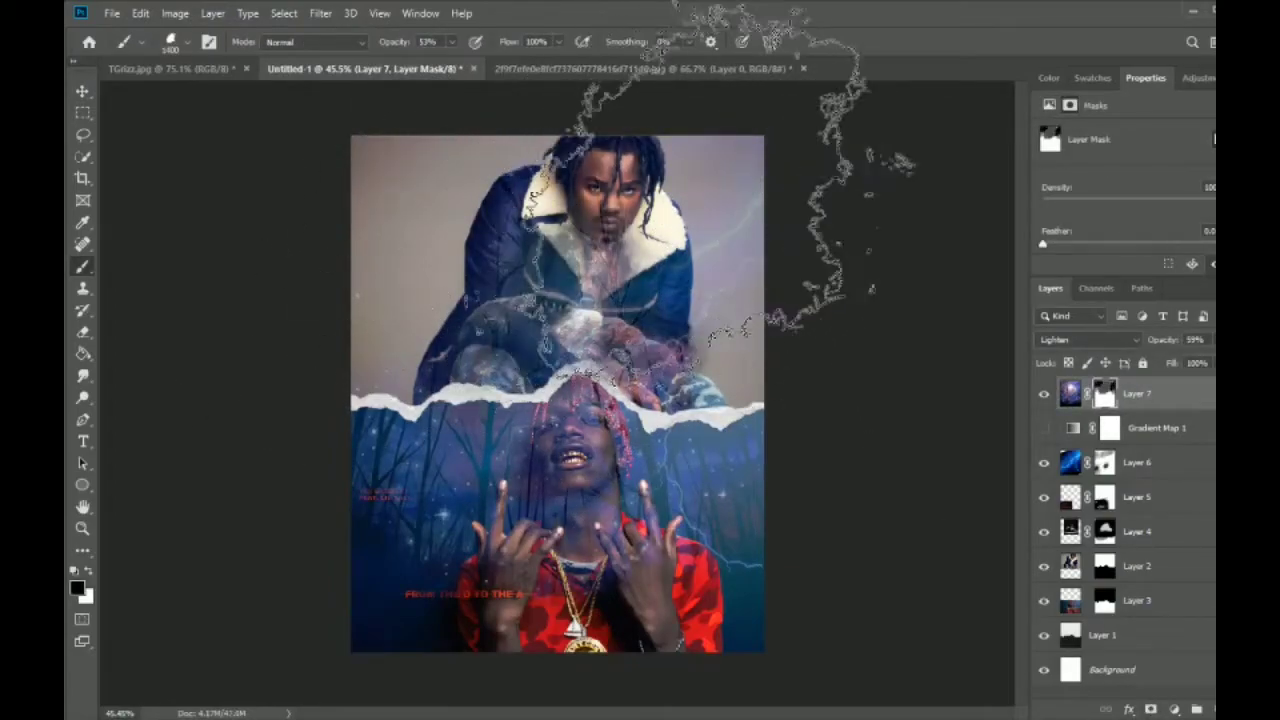
{"action": "key", "text": "x"}
{"action": "key", "text": "bracketleft"}
{"action": "key", "text": "bracketleft"}
{"action": "key", "text": "bracketleft"}
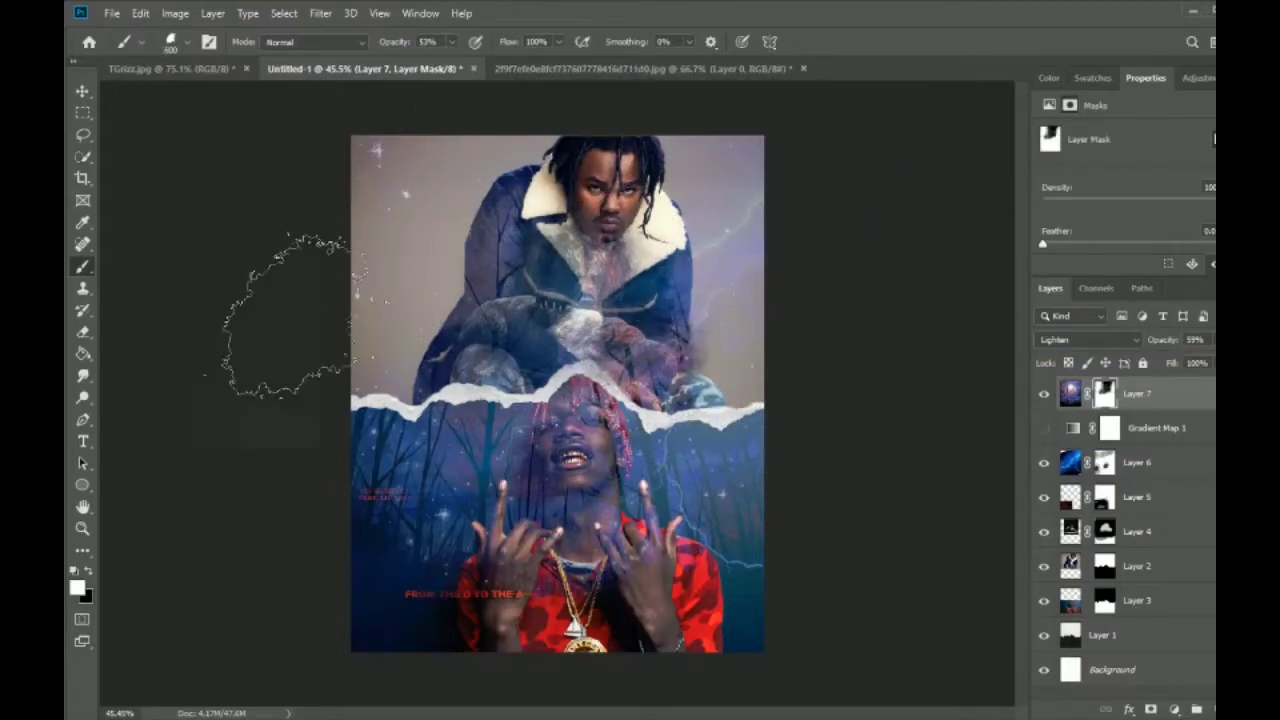
{"action": "left_click_drag", "start_coordinate": [1127, 437], "coordinate": [1125, 384]}
{"action": "left_click", "coordinate": [1043, 395]}
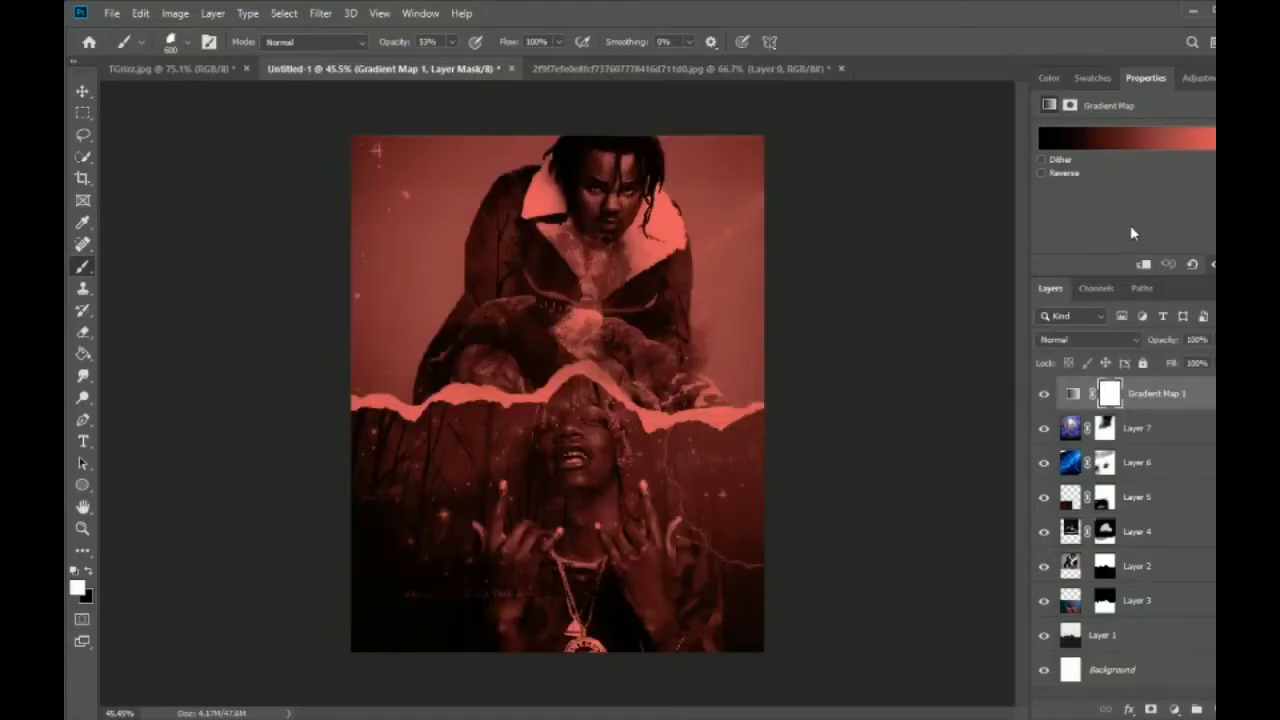
Bring up the Open dialog with Ctrl+O and browse the Saved Pictures thumbnails.
{"action": "key", "text": "ctrl+o"}
{"action": "scroll", "coordinate": [870, 205], "scroll_direction": "down", "scroll_amount": 5}
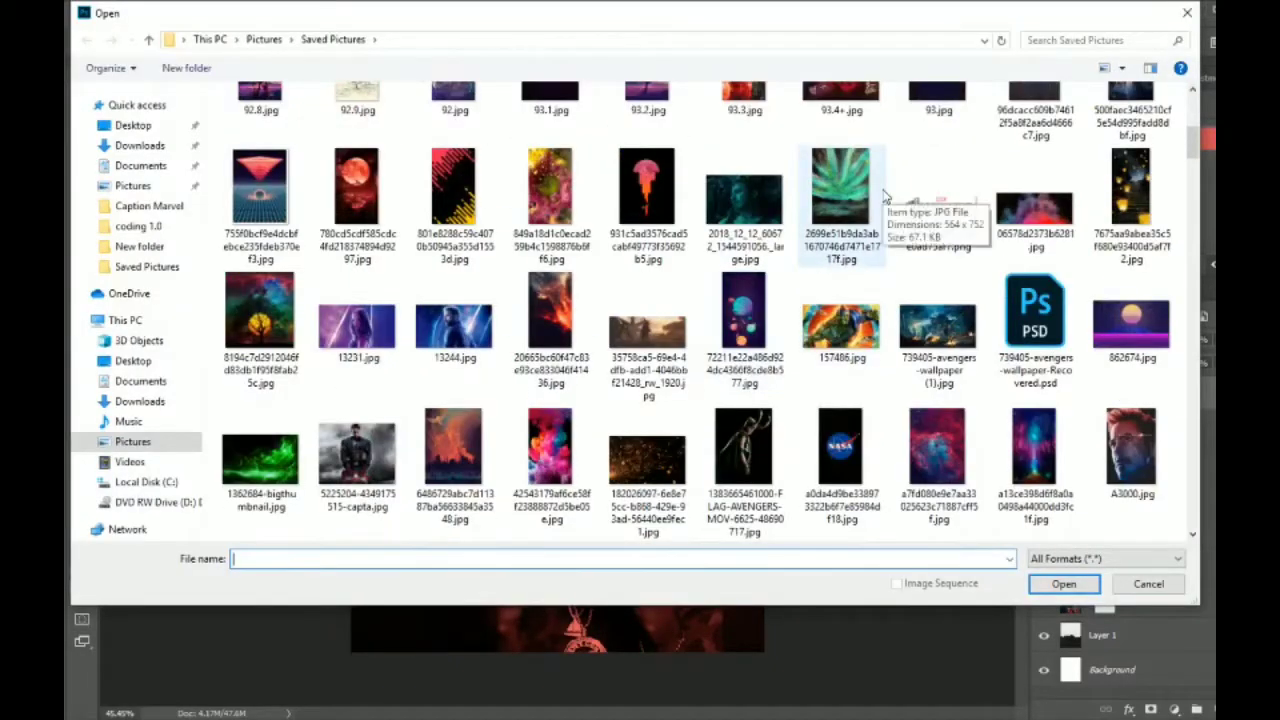
{"action": "scroll", "coordinate": [884, 197], "scroll_direction": "down", "scroll_amount": 3}
{"action": "scroll", "coordinate": [884, 197], "scroll_direction": "down", "scroll_amount": 5}
{"action": "scroll", "coordinate": [884, 197], "scroll_direction": "down", "scroll_amount": 5}
{"action": "scroll", "coordinate": [884, 197], "scroll_direction": "down", "scroll_amount": 5}
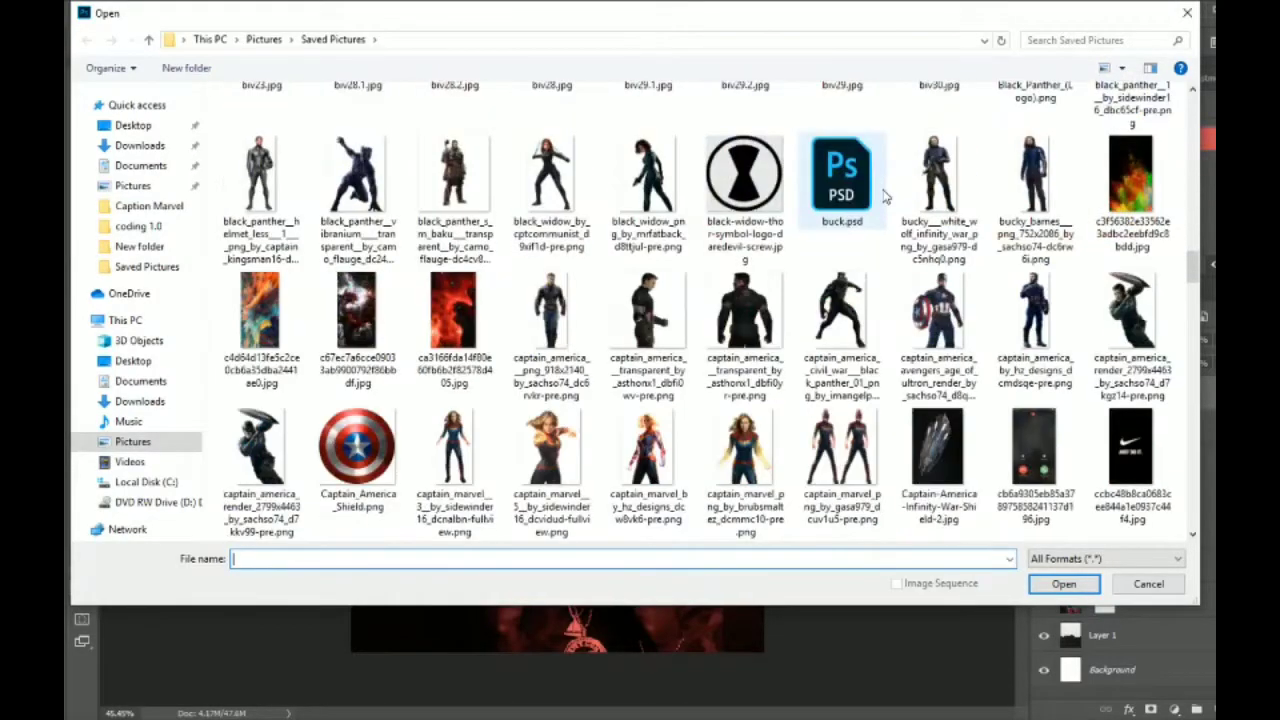
{"action": "scroll", "coordinate": [884, 197], "scroll_direction": "down", "scroll_amount": 5}
{"action": "scroll", "coordinate": [884, 197], "scroll_direction": "down", "scroll_amount": 5}
{"action": "scroll", "coordinate": [884, 197], "scroll_direction": "down", "scroll_amount": 5}
{"action": "scroll", "coordinate": [884, 197], "scroll_direction": "down", "scroll_amount": 5}
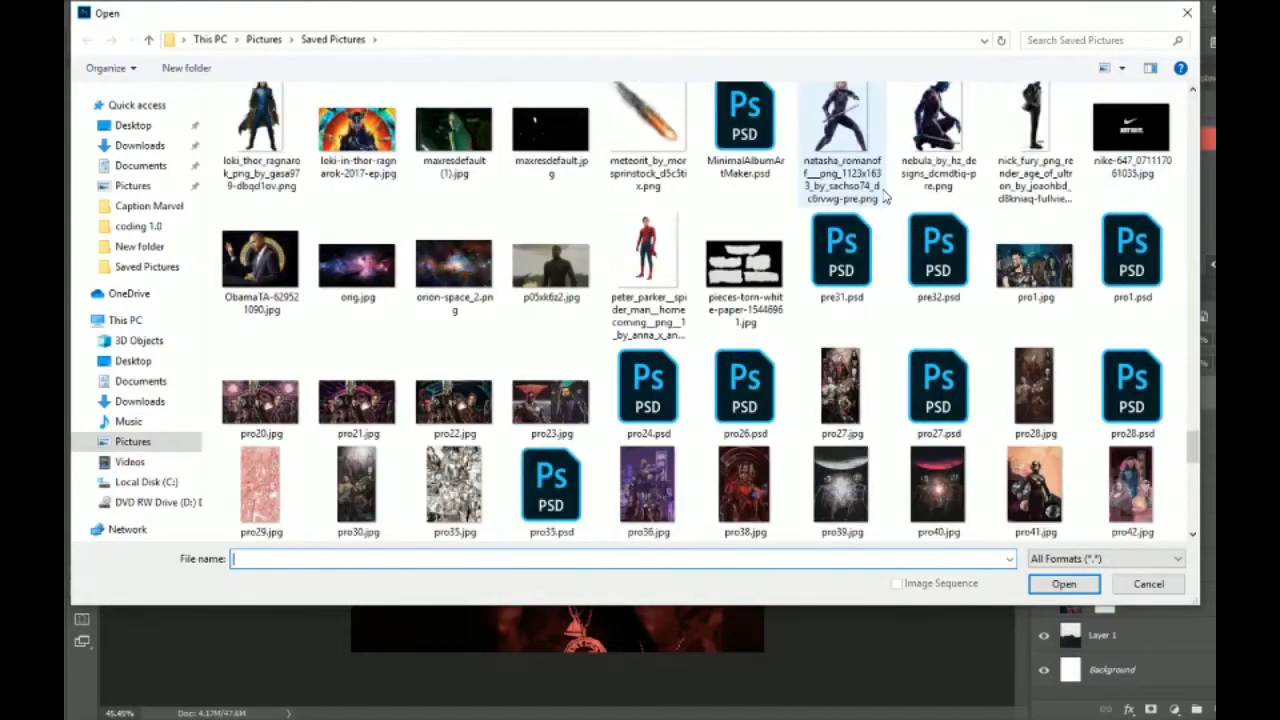
{"action": "scroll", "coordinate": [884, 197], "scroll_direction": "down", "scroll_amount": 5}
{"action": "scroll", "coordinate": [884, 197], "scroll_direction": "down", "scroll_amount": 5}
{"action": "scroll", "coordinate": [884, 197], "scroll_direction": "down", "scroll_amount": 2}
{"action": "scroll", "coordinate": [884, 197], "scroll_direction": "up", "scroll_amount": 10}
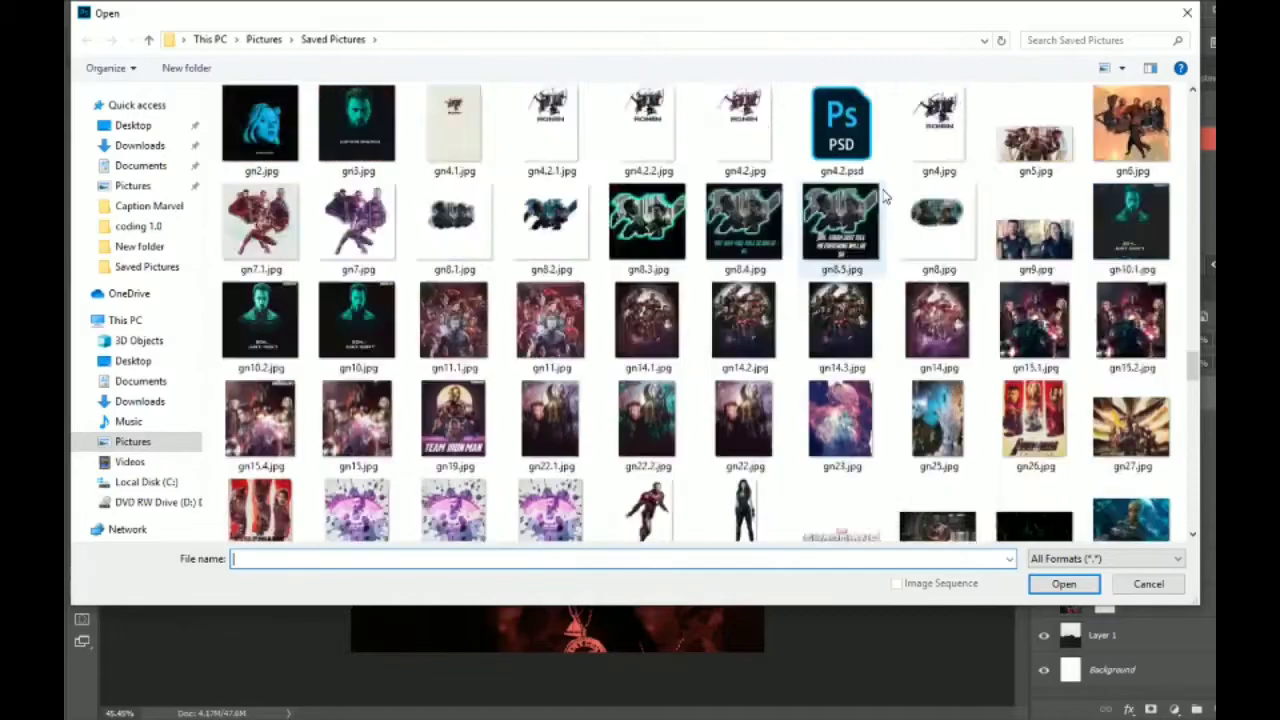
{"action": "scroll", "coordinate": [884, 197], "scroll_direction": "up", "scroll_amount": 10}
{"action": "scroll", "coordinate": [884, 197], "scroll_direction": "up", "scroll_amount": 10}
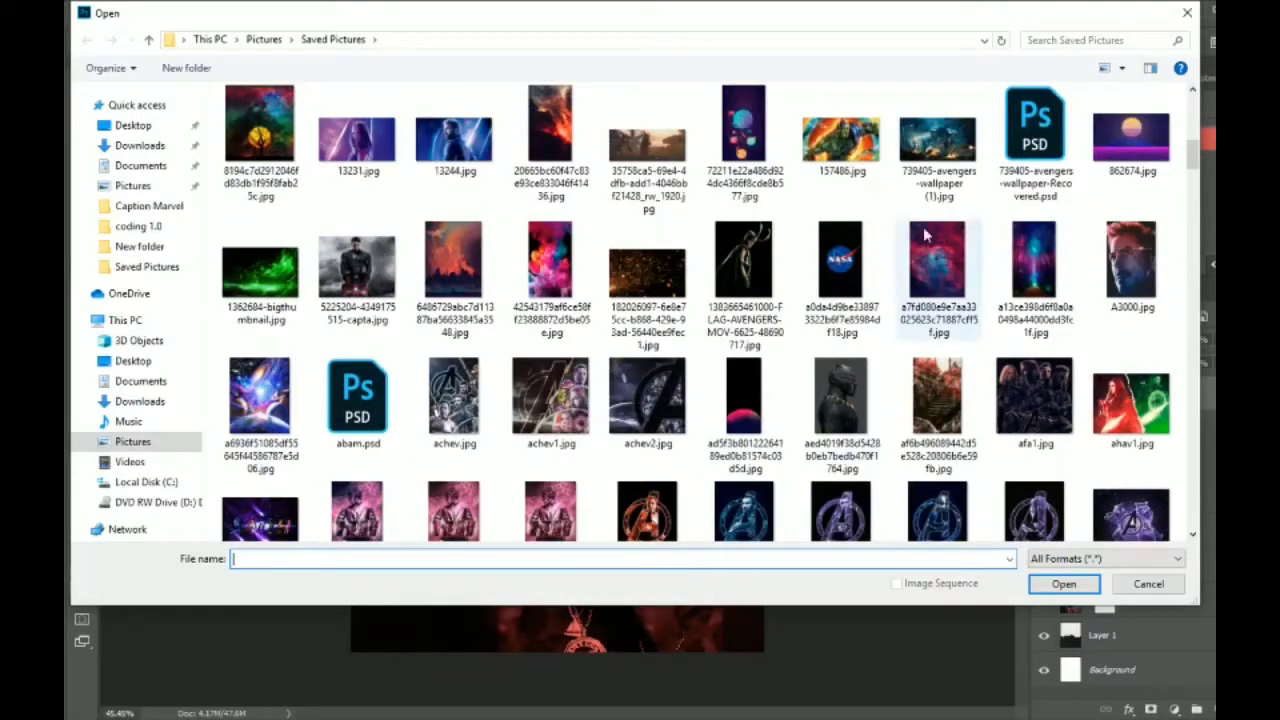
{"action": "scroll", "coordinate": [884, 212], "scroll_direction": "down", "scroll_amount": 5}
Cancel the Open dialog and duplicate the sky layer as Layer 7 copy.
{"action": "left_click", "coordinate": [1187, 12]}
{"action": "right_click", "coordinate": [1154, 437]}
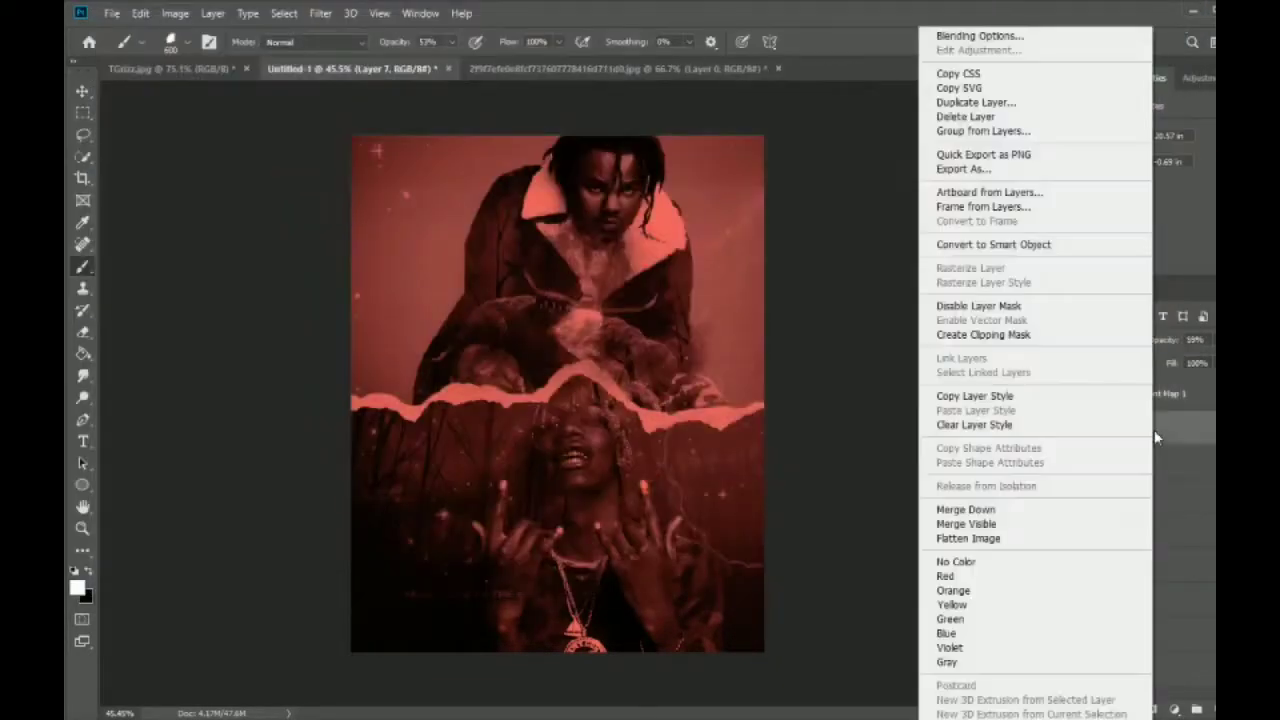
{"action": "left_click", "coordinate": [1037, 102]}
Shift Layer 7 copy up and to the left with the Move tool.
{"action": "left_click", "coordinate": [82, 91]}
{"action": "left_click_drag", "start_coordinate": [449, 498], "coordinate": [428, 414]}
{"action": "right_click", "coordinate": [343, 398]}
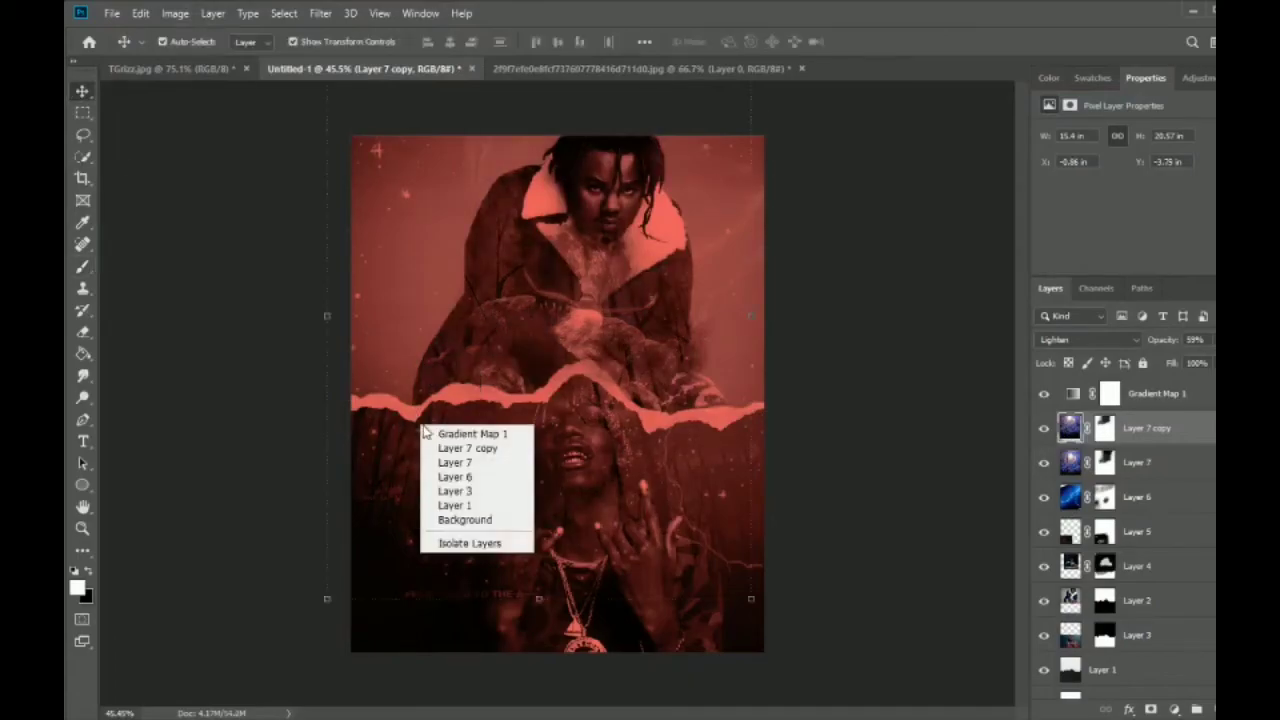
{"action": "left_click", "coordinate": [371, 420]}
Free-transform Layer 7 copy with a 180° rotation and a move, then cancel the transform.
{"action": "key", "text": "ctrl+t"}
{"action": "right_click", "coordinate": [700, 420]}
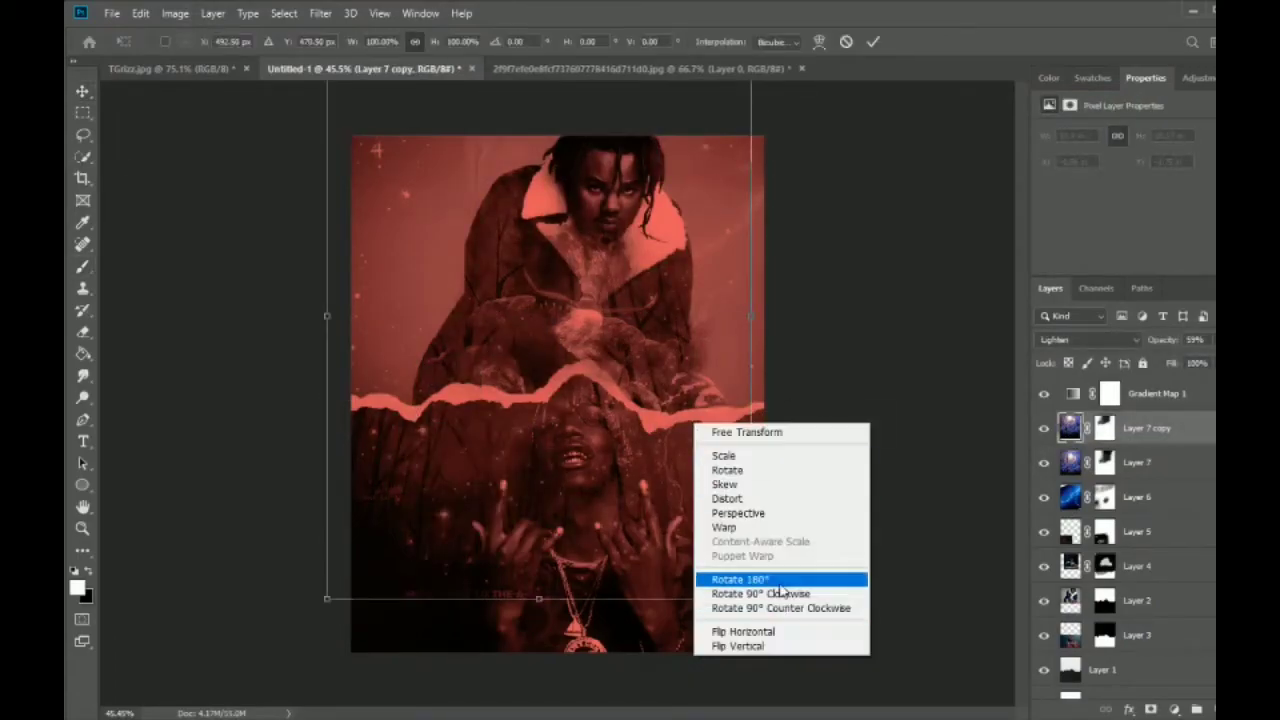
{"action": "left_click", "coordinate": [757, 574]}
{"action": "mouse_move", "coordinate": [430, 300]}
{"action": "left_mouse_down"}
{"action": "mouse_move", "coordinate": [463, 197]}
{"action": "mouse_move", "coordinate": [473, 208]}
{"action": "left_mouse_up"}
{"action": "left_click", "coordinate": [845, 43]}
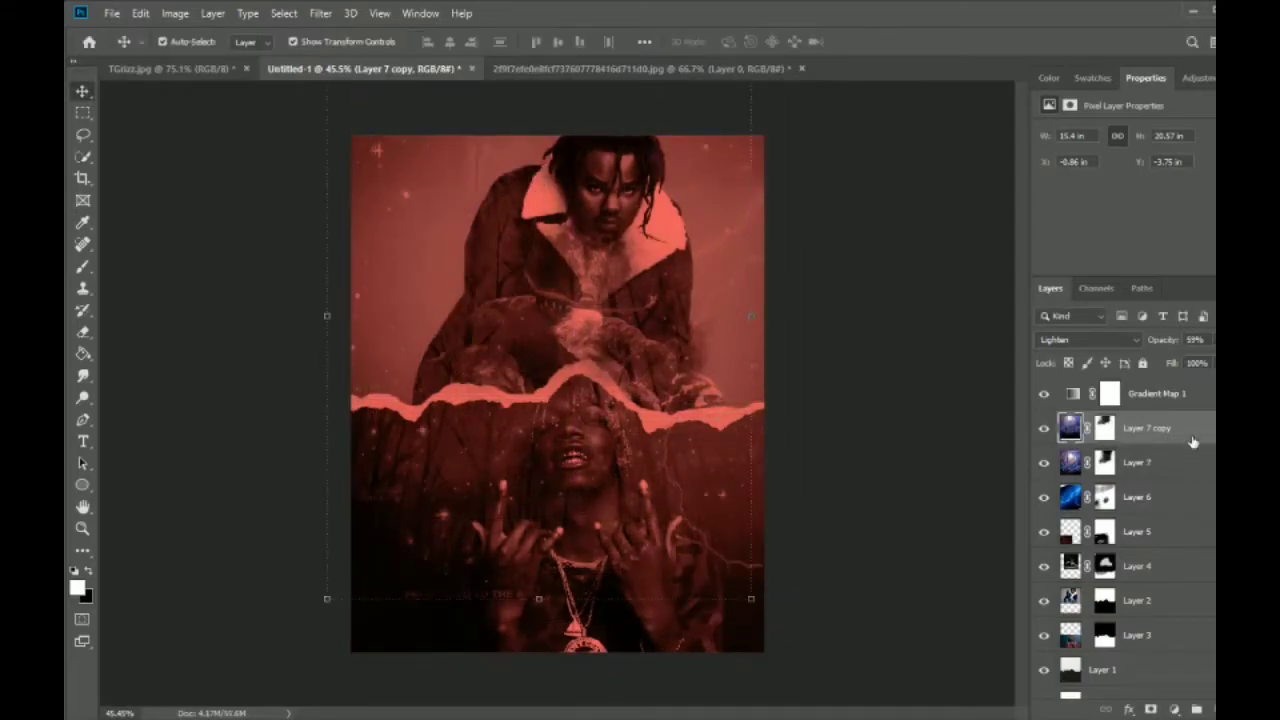
Set Gradient Map 1's light end stop to a bright, saturated blue.
{"action": "left_click", "coordinate": [1150, 393]}
{"action": "left_click", "coordinate": [1125, 140]}
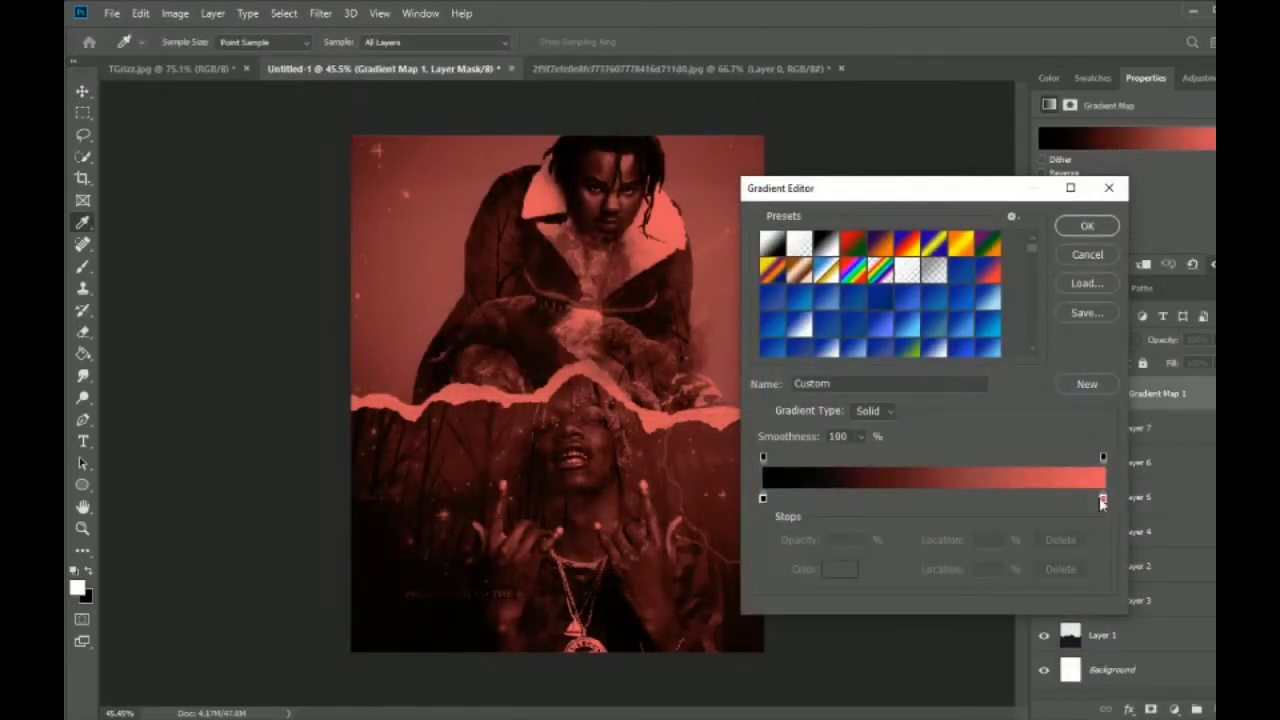
{"action": "double_click", "coordinate": [1102, 498]}
{"action": "mouse_move", "coordinate": [917, 531]}
{"action": "left_mouse_down"}
{"action": "mouse_move", "coordinate": [983, 417]}
{"action": "mouse_move", "coordinate": [965, 425]}
{"action": "left_mouse_up"}
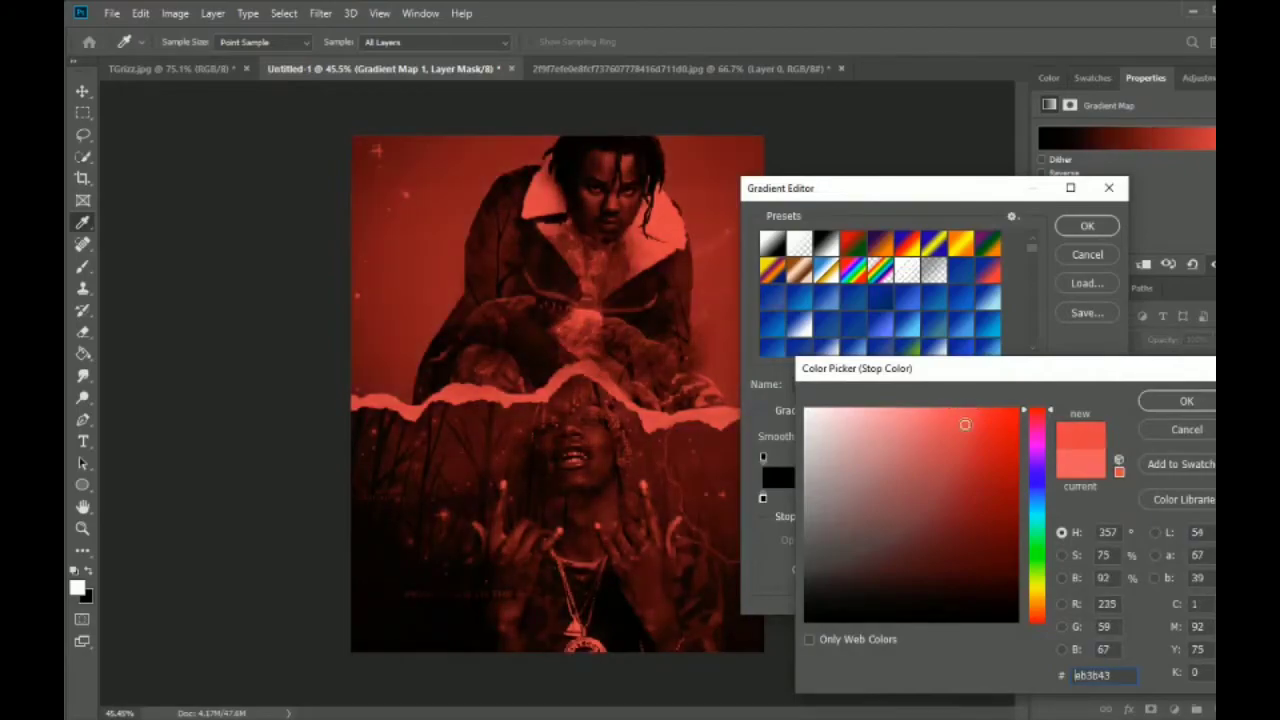
{"action": "left_click_drag", "start_coordinate": [1043, 453], "coordinate": [1040, 505]}
{"action": "left_click_drag", "start_coordinate": [964, 424], "coordinate": [938, 421]}
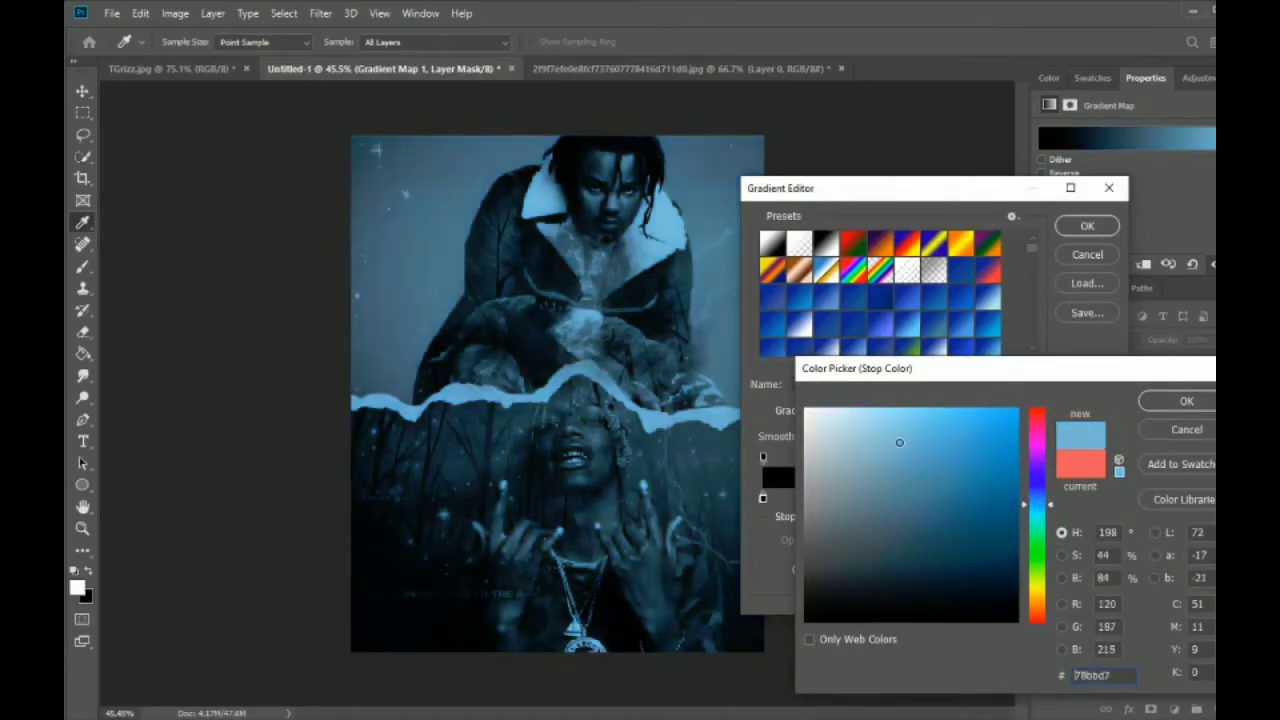
{"action": "left_click", "coordinate": [1002, 426]}
{"action": "left_click", "coordinate": [1186, 400]}
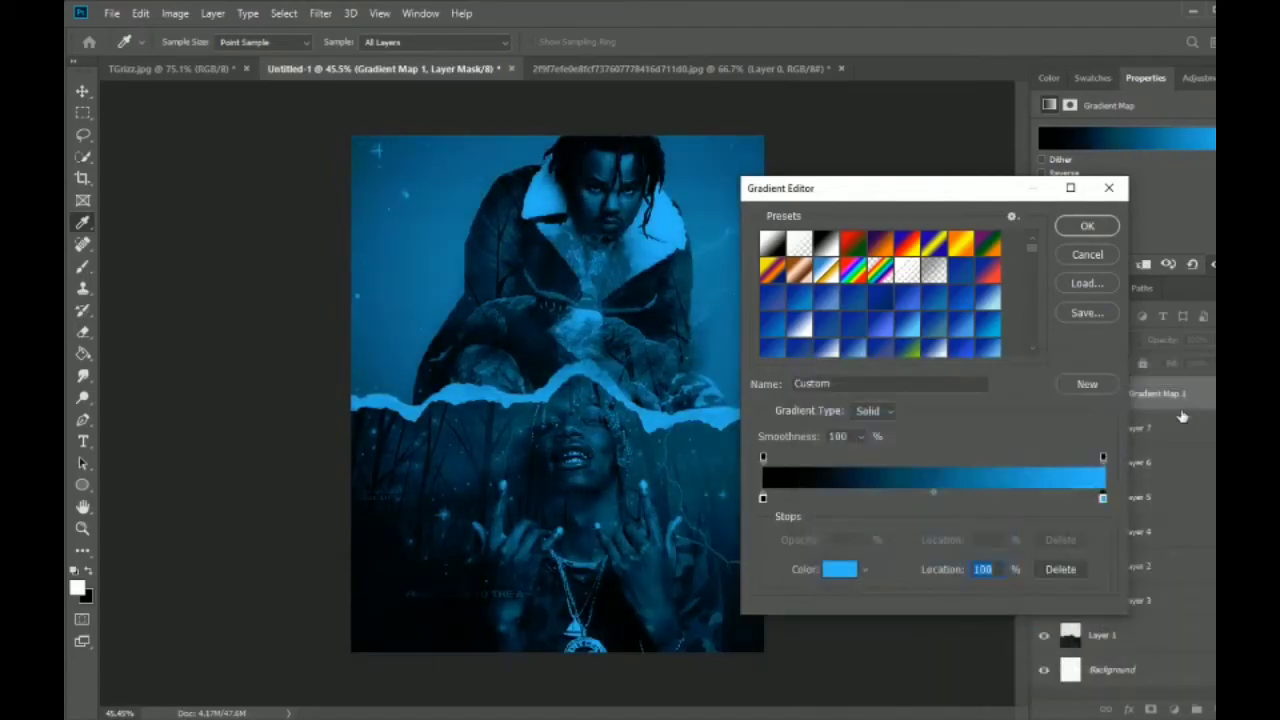
Try other hues on the dark stop, leave it near-black, and confirm the gradient.
{"action": "double_click", "coordinate": [762, 498]}
{"action": "left_click", "coordinate": [1006, 435]}
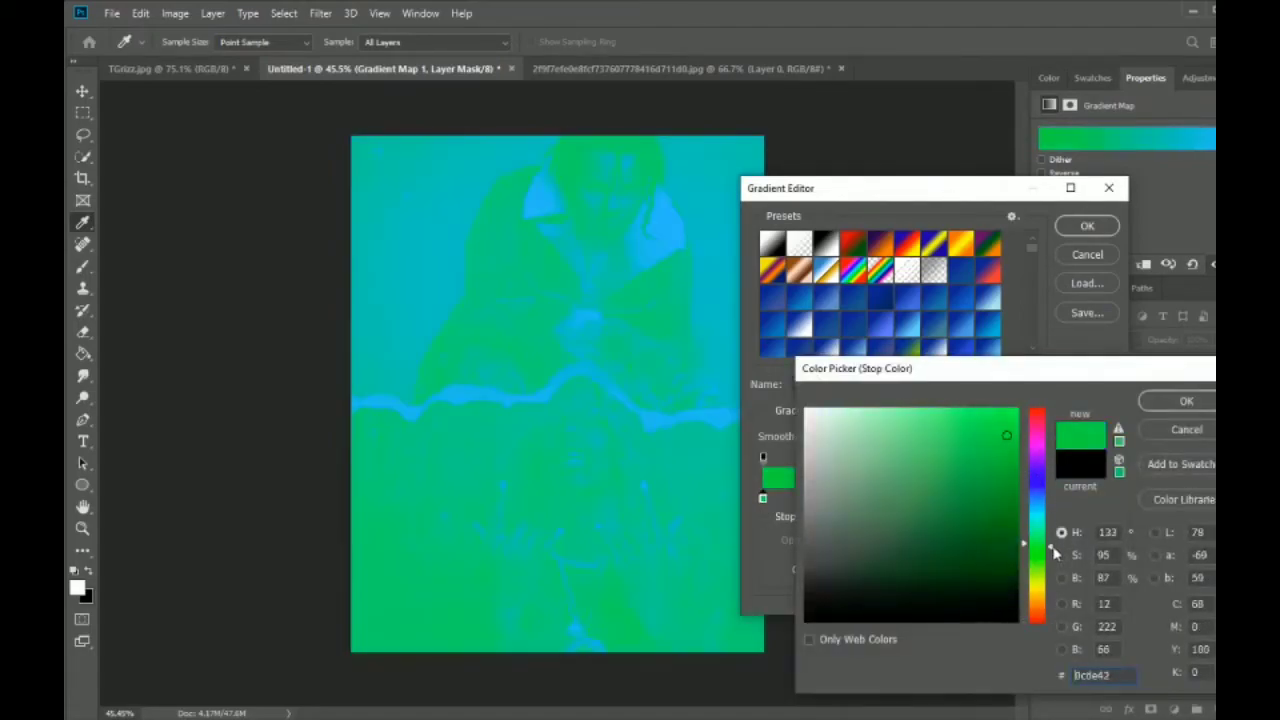
{"action": "mouse_move", "coordinate": [1040, 410]}
{"action": "left_mouse_down"}
{"action": "mouse_move", "coordinate": [1040, 598]}
{"action": "mouse_move", "coordinate": [1034, 400]}
{"action": "mouse_move", "coordinate": [1036, 571]}
{"action": "left_mouse_up"}
{"action": "left_click", "coordinate": [995, 535]}
{"action": "left_click", "coordinate": [973, 587]}
{"action": "left_click", "coordinate": [997, 480]}
{"action": "left_click", "coordinate": [897, 608]}
{"action": "left_click_drag", "start_coordinate": [897, 608], "coordinate": [785, 625]}
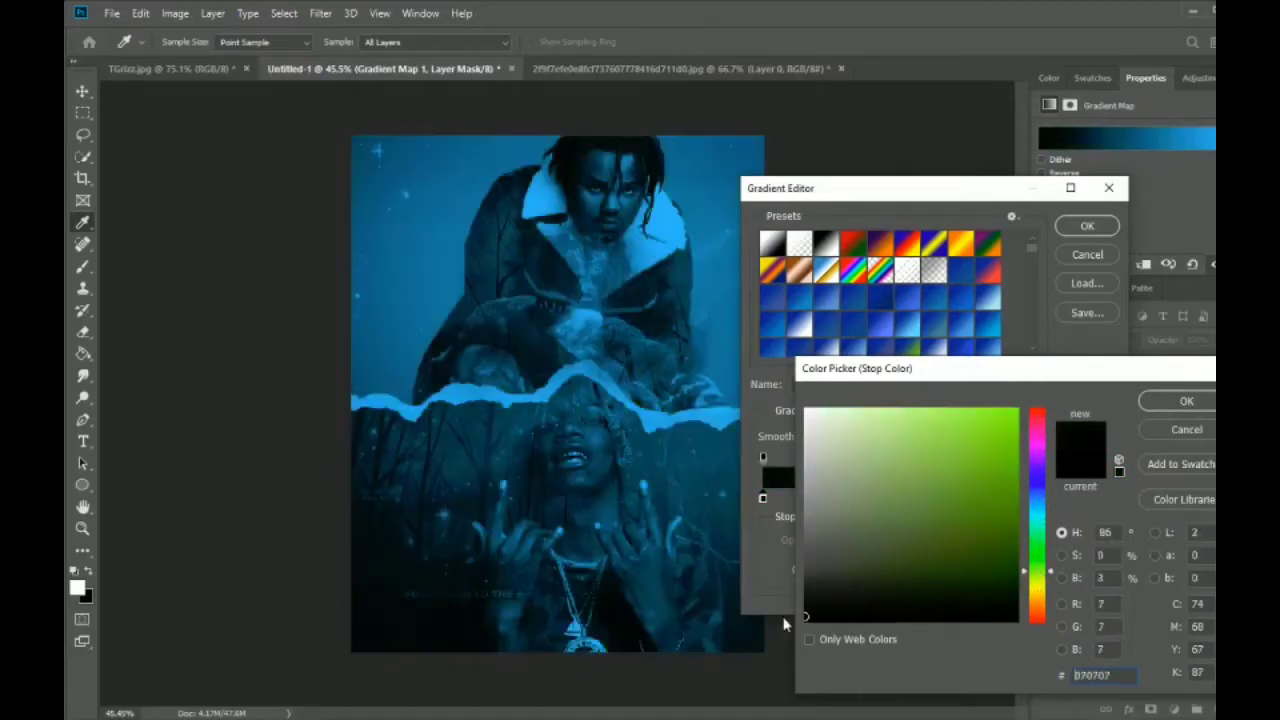
{"action": "left_click", "coordinate": [1186, 400]}
{"action": "left_click", "coordinate": [1087, 225]}
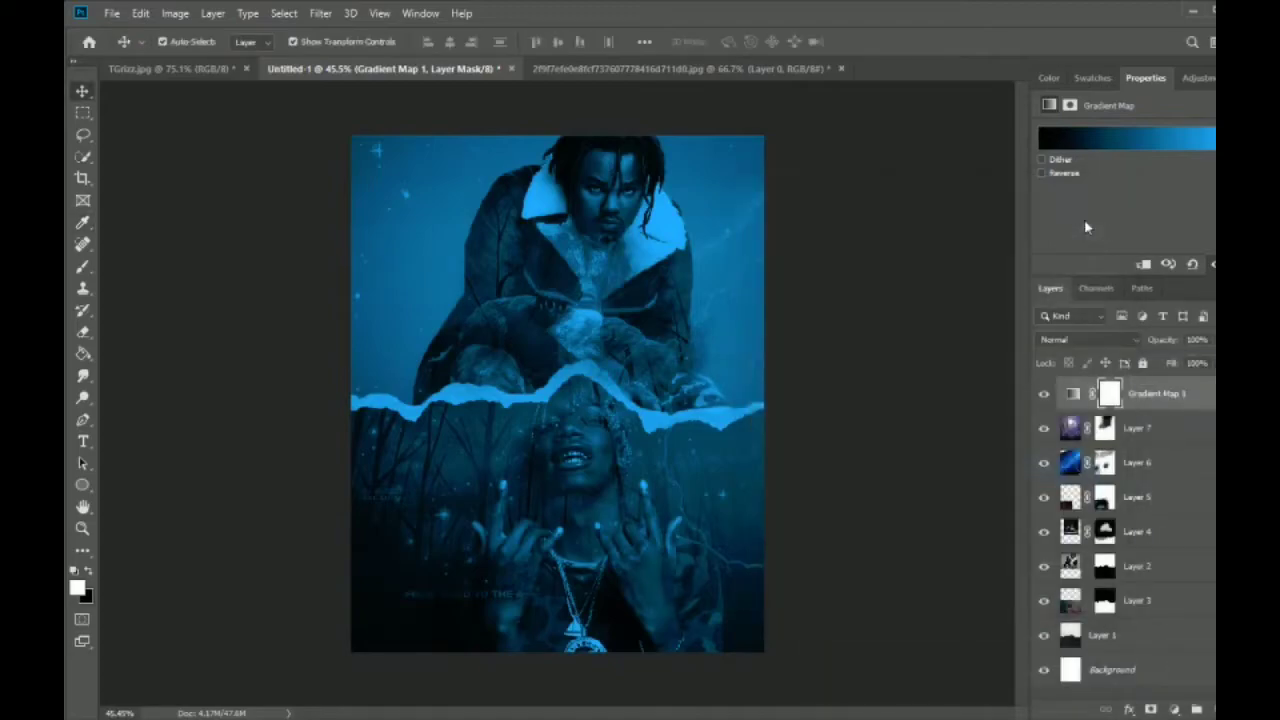
Select Layer 7's mask and switch to the Brush tool for remasking.
{"action": "left_click", "coordinate": [1140, 542]}
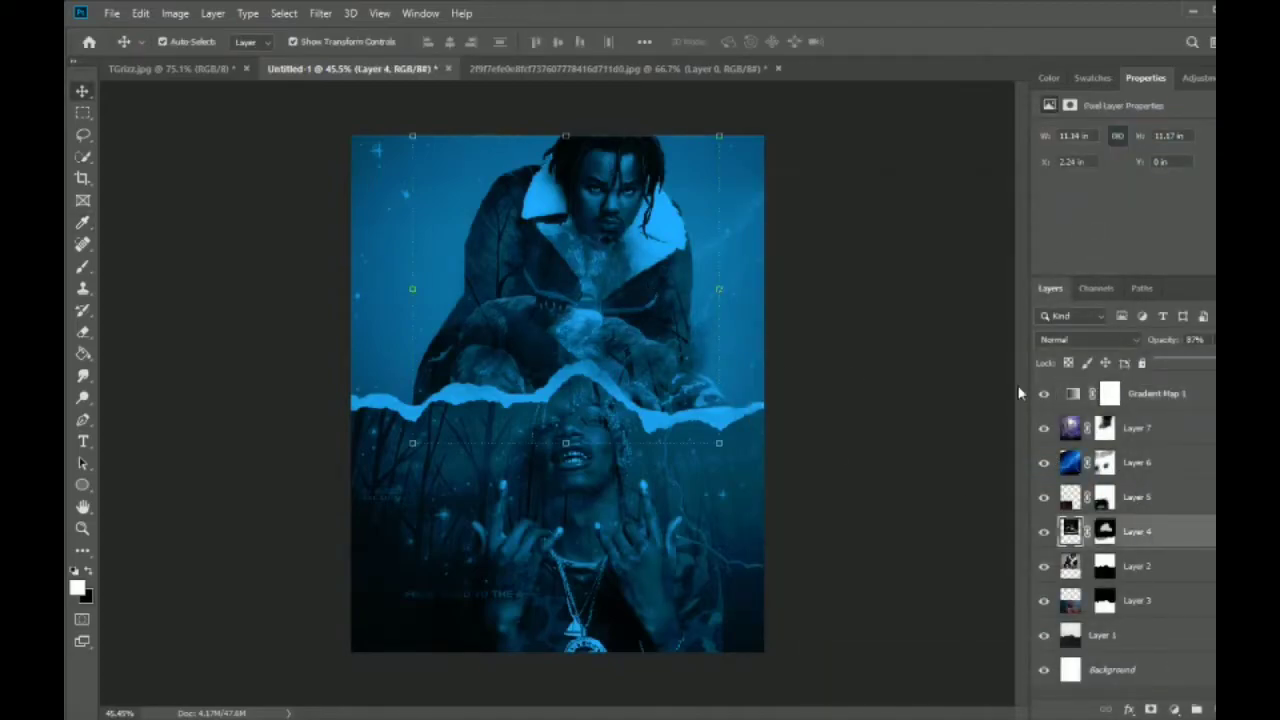
{"action": "left_click", "coordinate": [322, 218]}
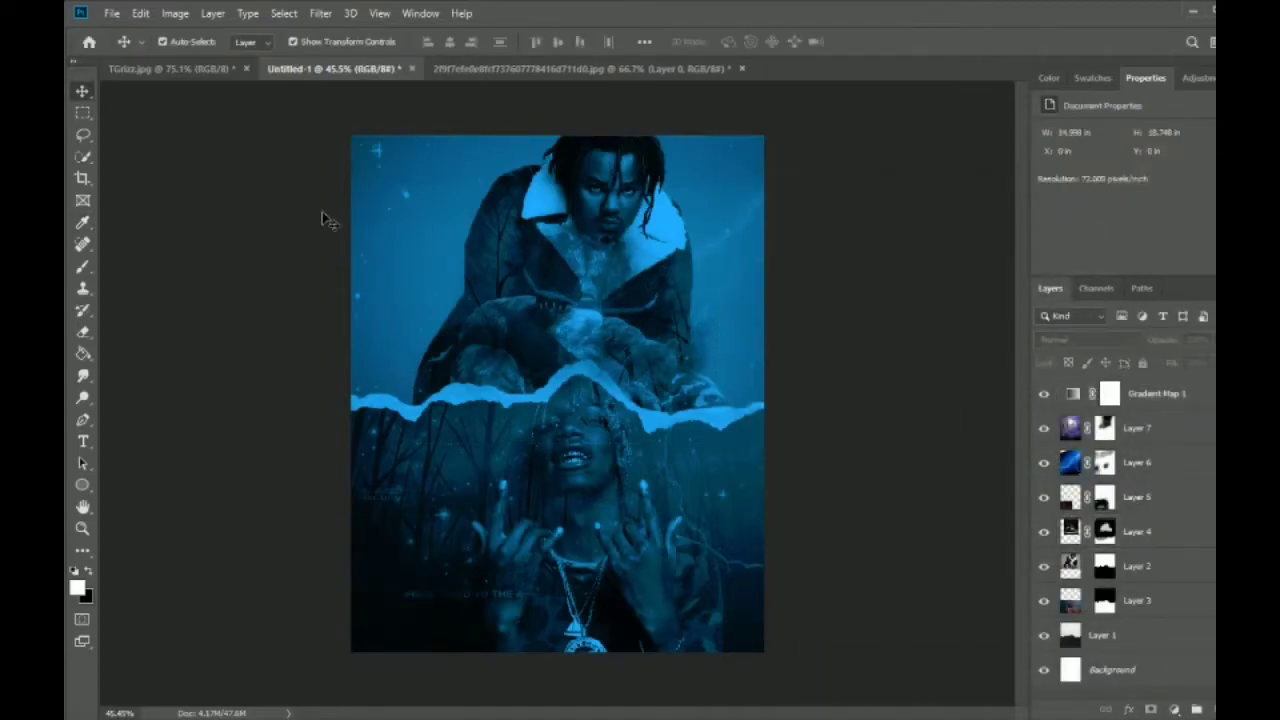
{"action": "left_click", "coordinate": [1104, 430]}
{"action": "left_click", "coordinate": [83, 265]}
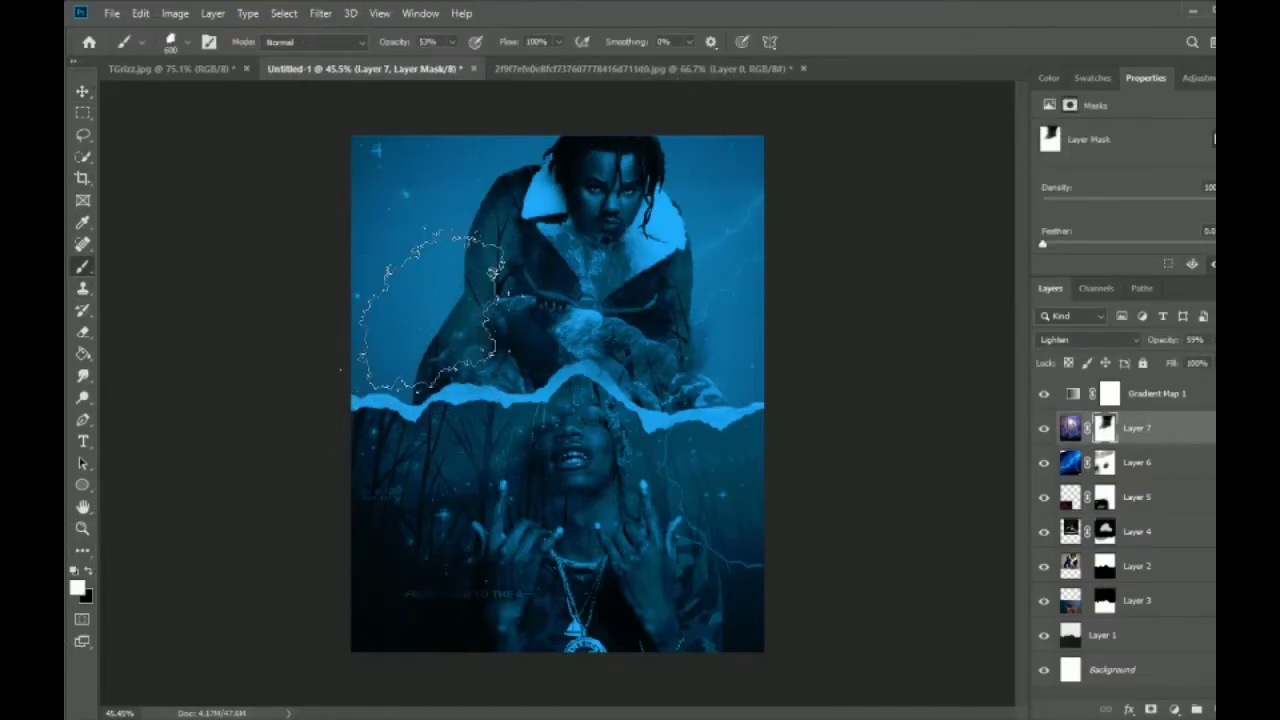
With Gradient Map 1 hidden, reposition Layer 7 and scale it to about 116%.
{"action": "key", "text": "v"}
{"action": "left_click", "coordinate": [1044, 393]}
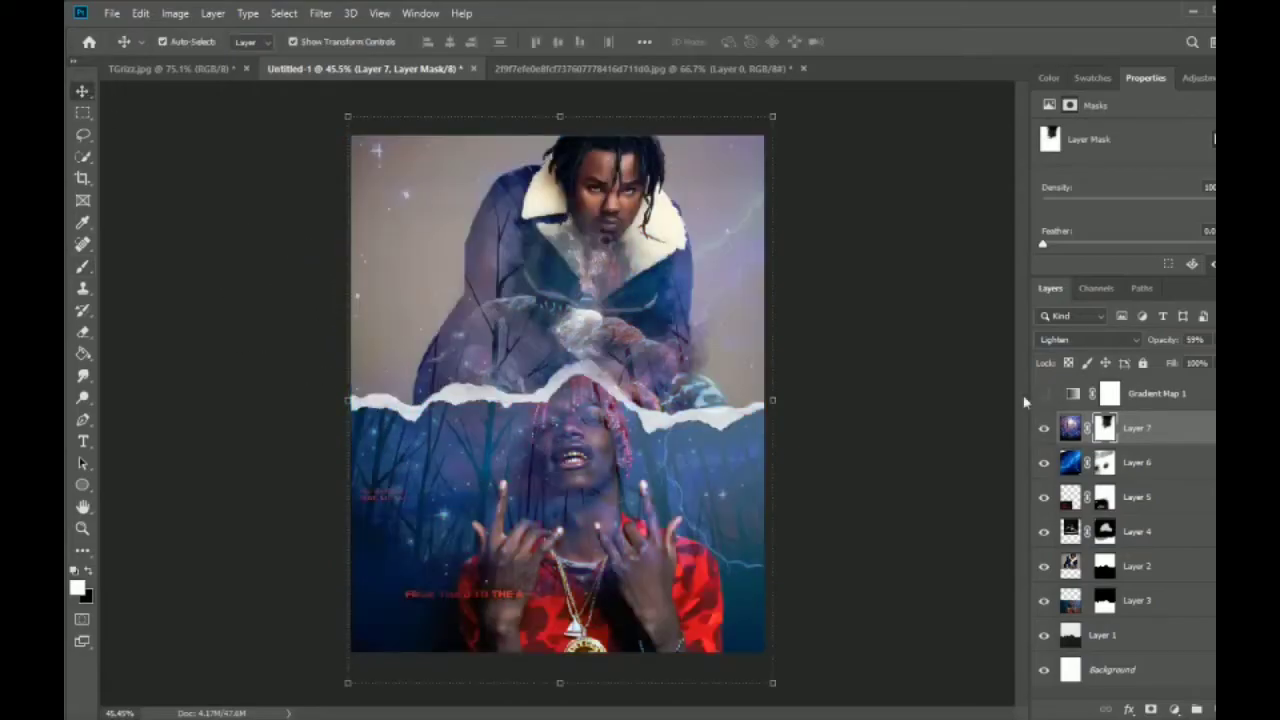
{"action": "mouse_move", "coordinate": [600, 420]}
{"action": "left_mouse_down"}
{"action": "mouse_move", "coordinate": [728, 412]}
{"action": "mouse_move", "coordinate": [614, 392]}
{"action": "left_mouse_up"}
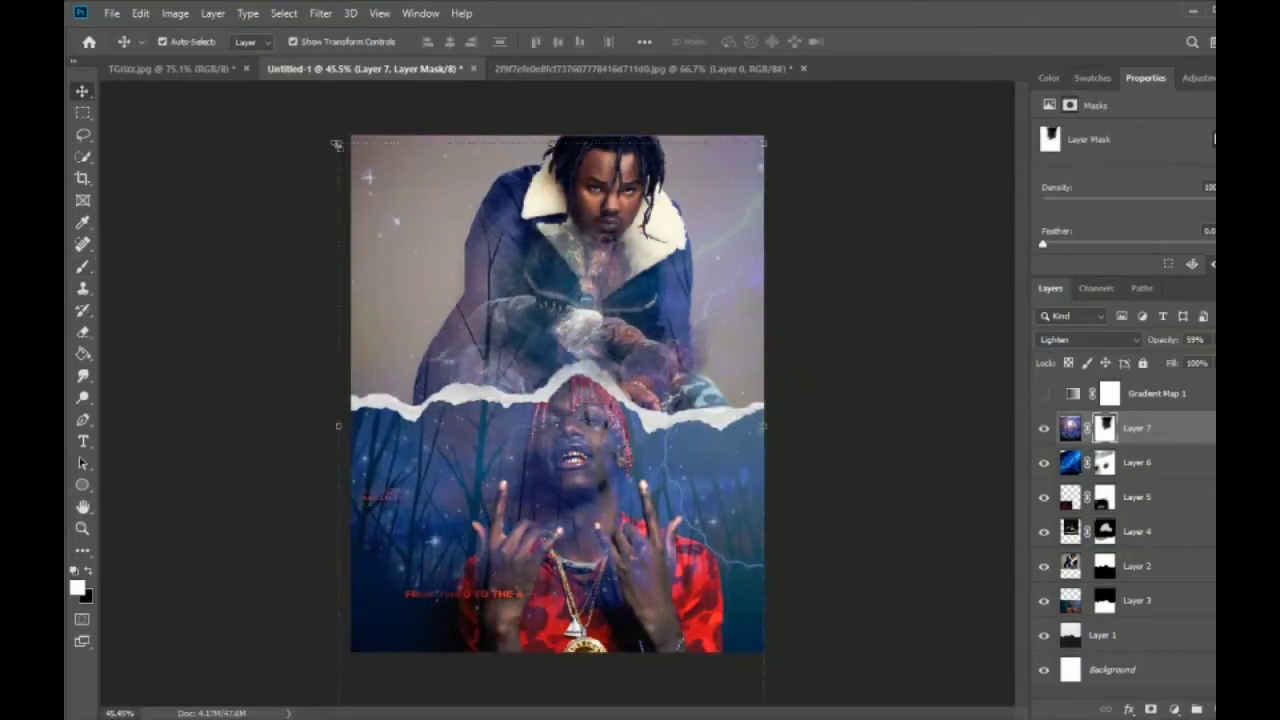
{"action": "left_click_drag", "start_coordinate": [337, 145], "coordinate": [302, 85]}
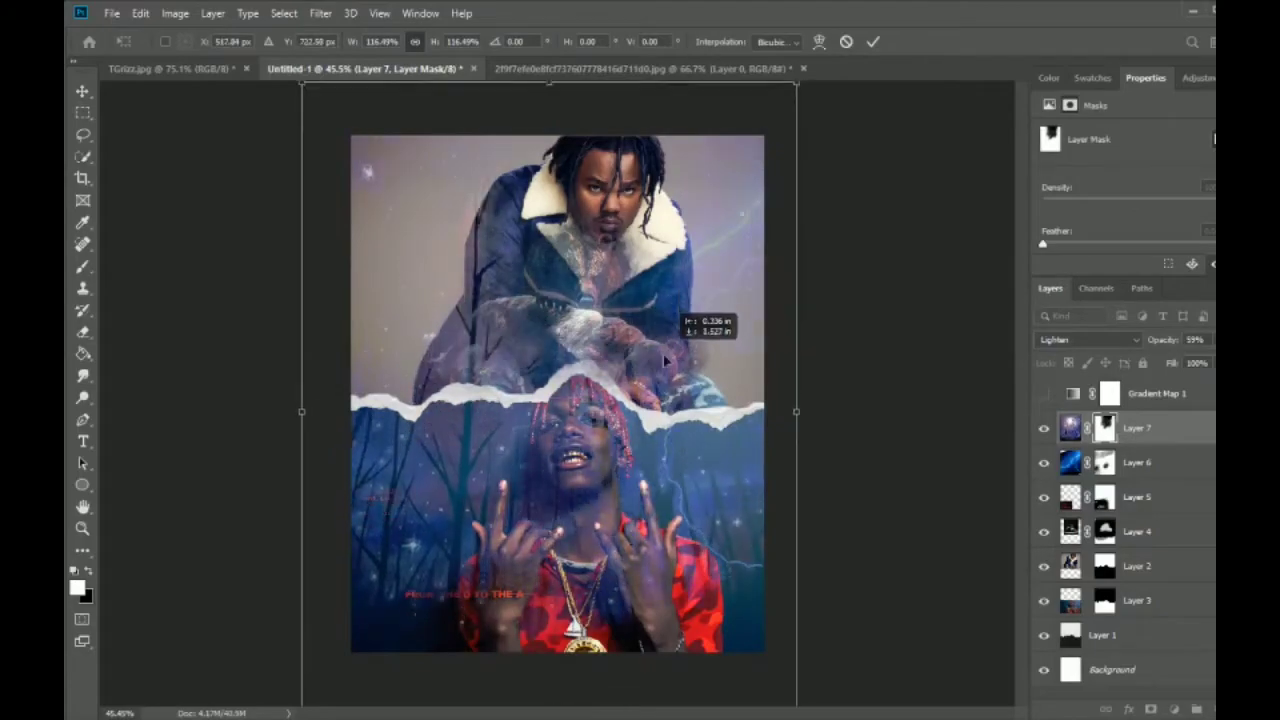
{"action": "left_click", "coordinate": [873, 41]}
{"action": "left_click", "coordinate": [880, 297]}
Show the gradient map again and slightly rescale and shift Layer 7.
{"action": "left_click", "coordinate": [1044, 393]}
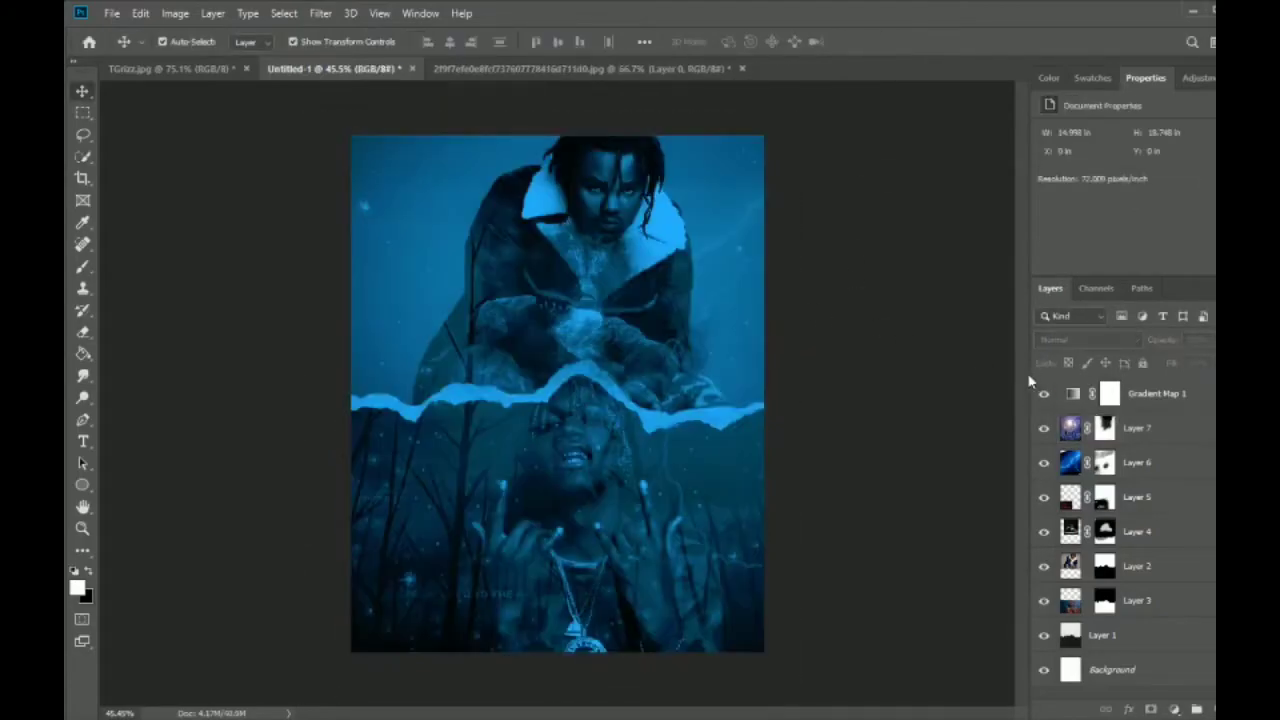
{"action": "left_click", "coordinate": [1137, 428]}
{"action": "key", "text": "ctrl+t"}
{"action": "left_click_drag", "start_coordinate": [765, 135], "coordinate": [692, 312]}
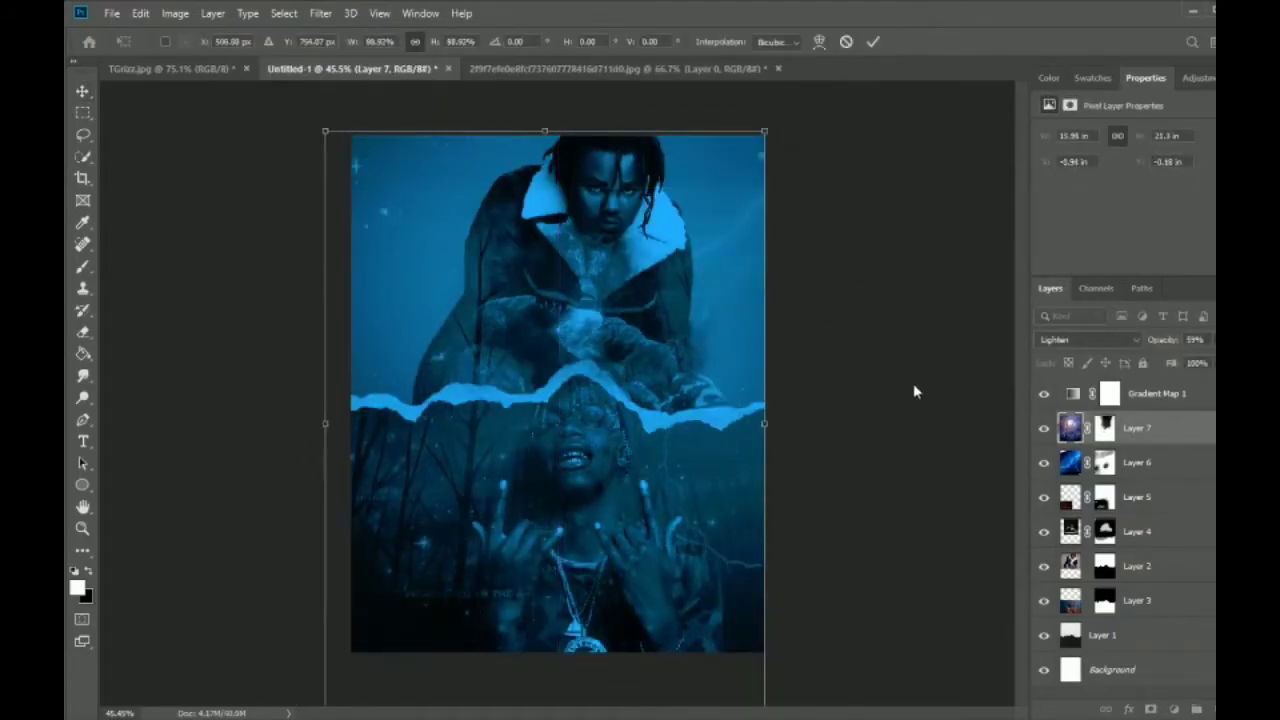
{"action": "key", "text": "Return"}
Brush Layer 5's mask to hide it over the lower-left text area.
{"action": "left_click", "coordinate": [1104, 497]}
{"action": "key", "text": "b"}
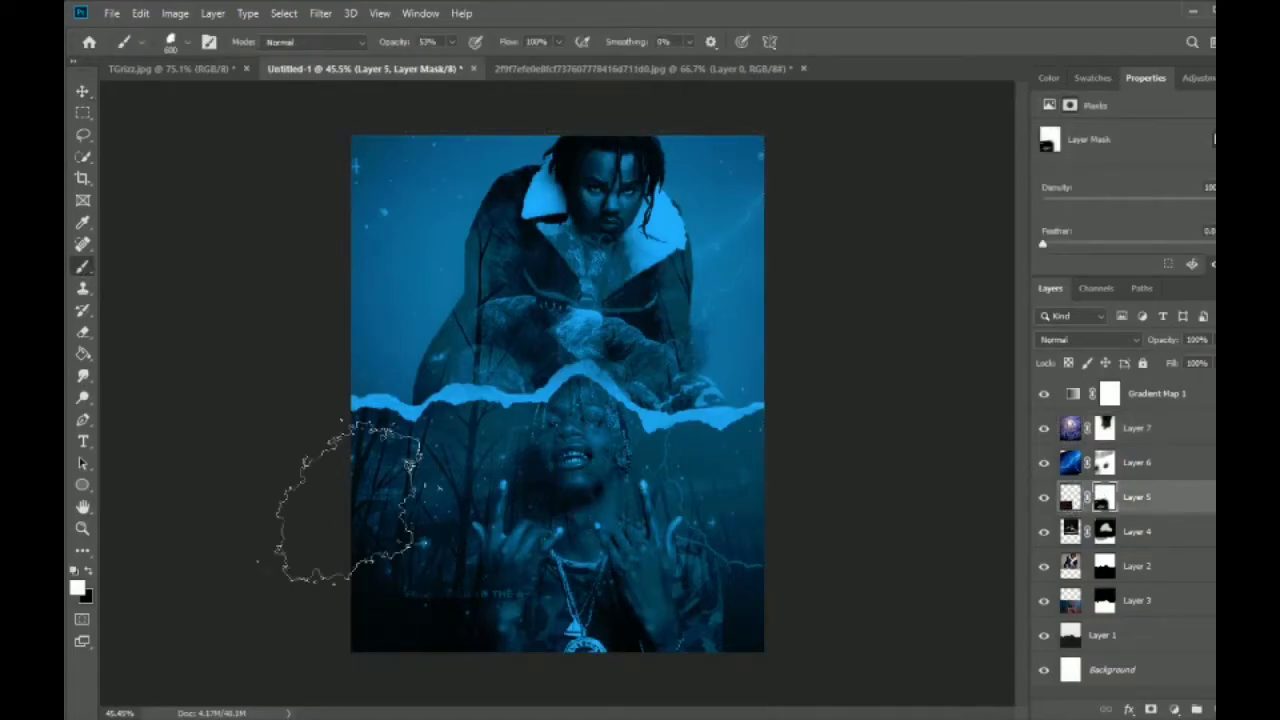
{"action": "left_click_drag", "start_coordinate": [348, 500], "coordinate": [475, 635]}
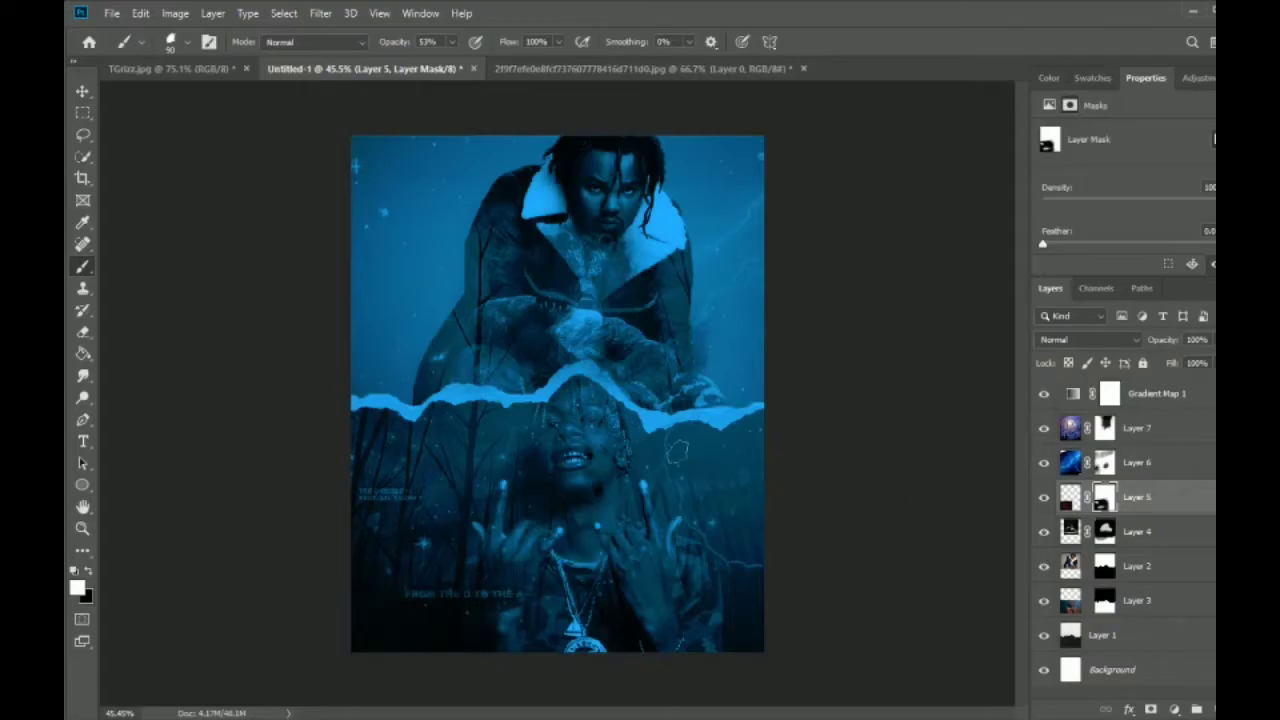
Duplicate Layer 6 and shift the copy to the left.
{"action": "left_click", "coordinate": [1100, 462]}
{"action": "right_click", "coordinate": [1094, 457]}
{"action": "left_click", "coordinate": [1009, 114]}
{"action": "key", "text": "Return"}
{"action": "key", "text": "v"}
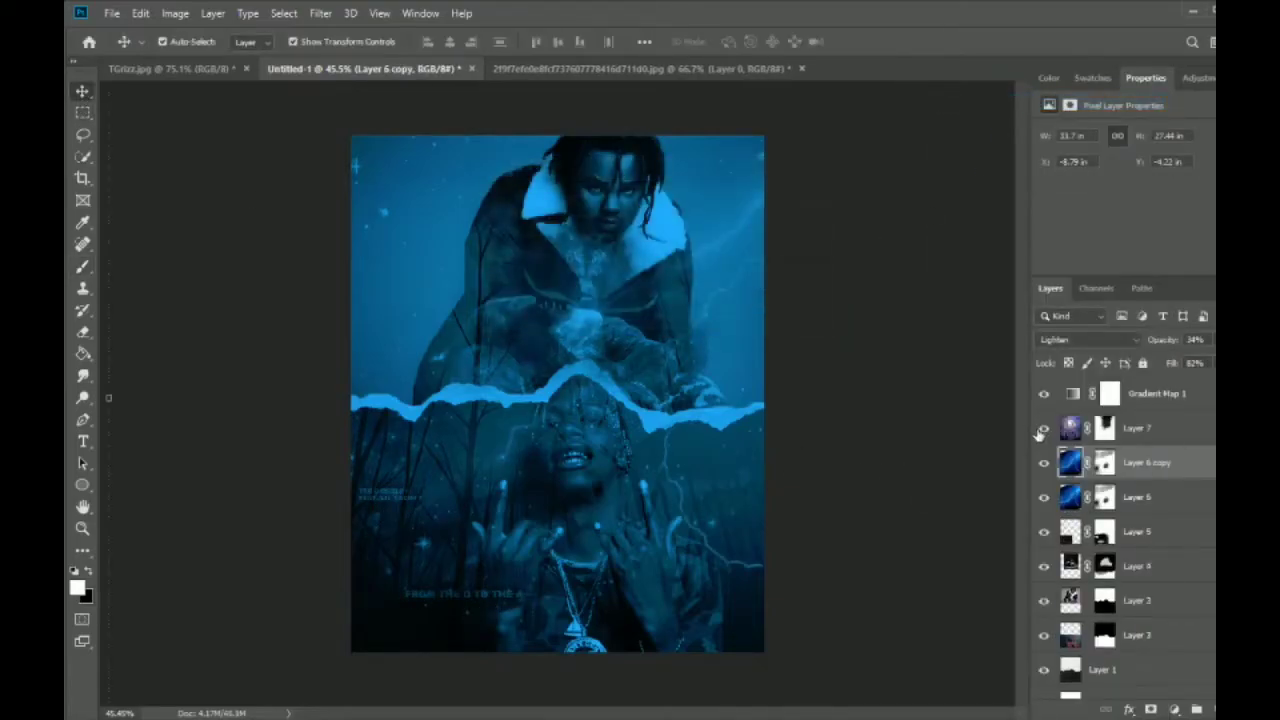
{"action": "left_click", "coordinate": [1044, 393]}
{"action": "left_click_drag", "start_coordinate": [700, 280], "coordinate": [420, 292]}
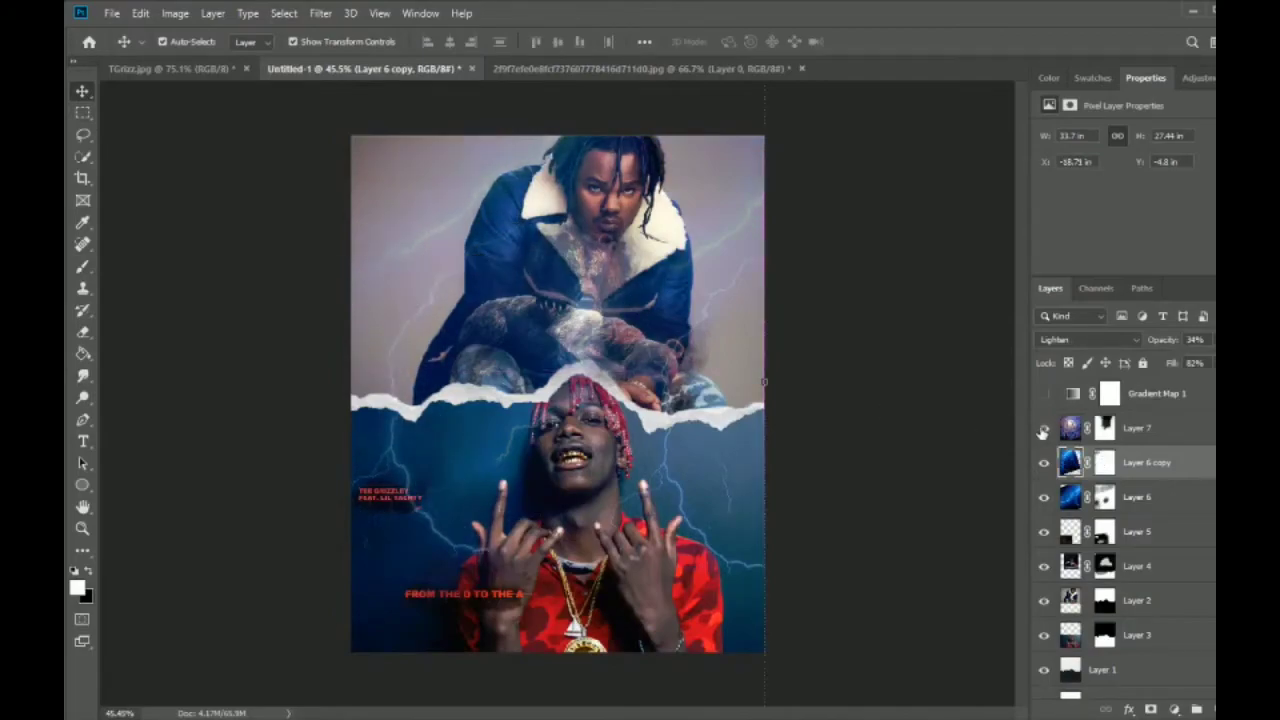
{"action": "left_click", "coordinate": [1044, 393]}
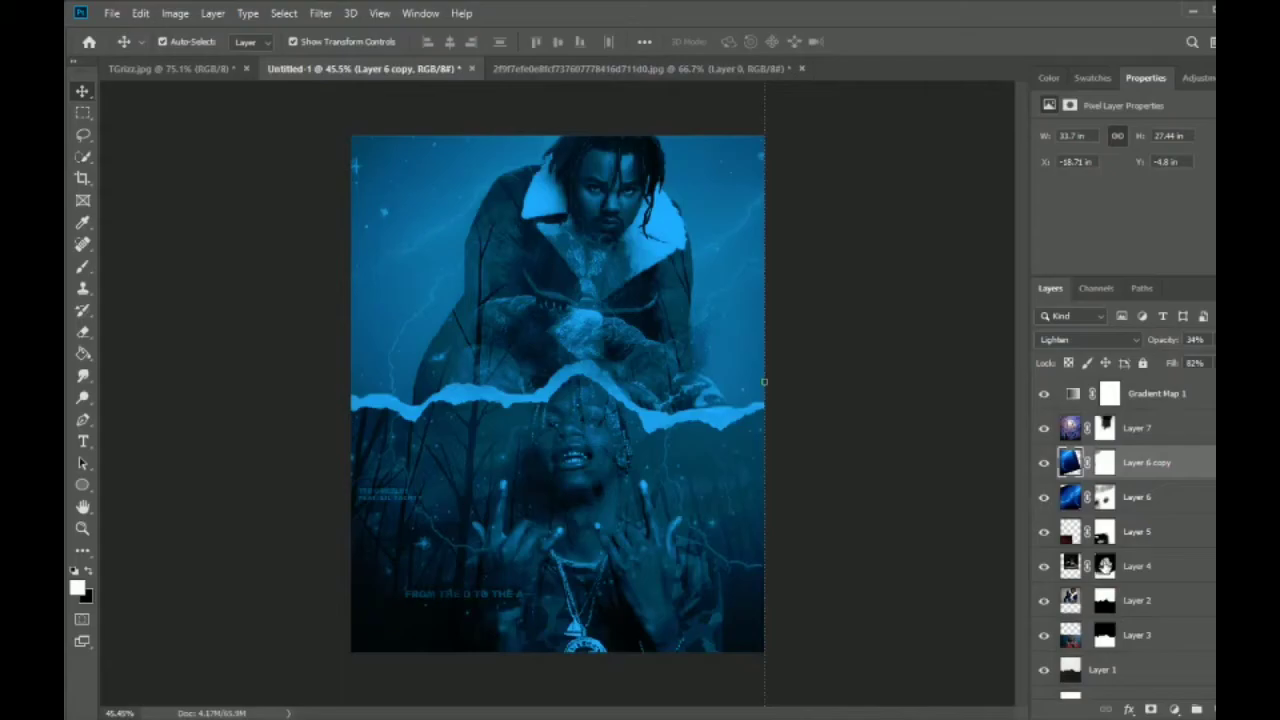
Add a vector mask to Layer 3, then undo it.
{"action": "left_click", "coordinate": [1136, 566]}
{"action": "left_click", "coordinate": [1136, 635]}
{"action": "left_click", "coordinate": [1152, 708]}
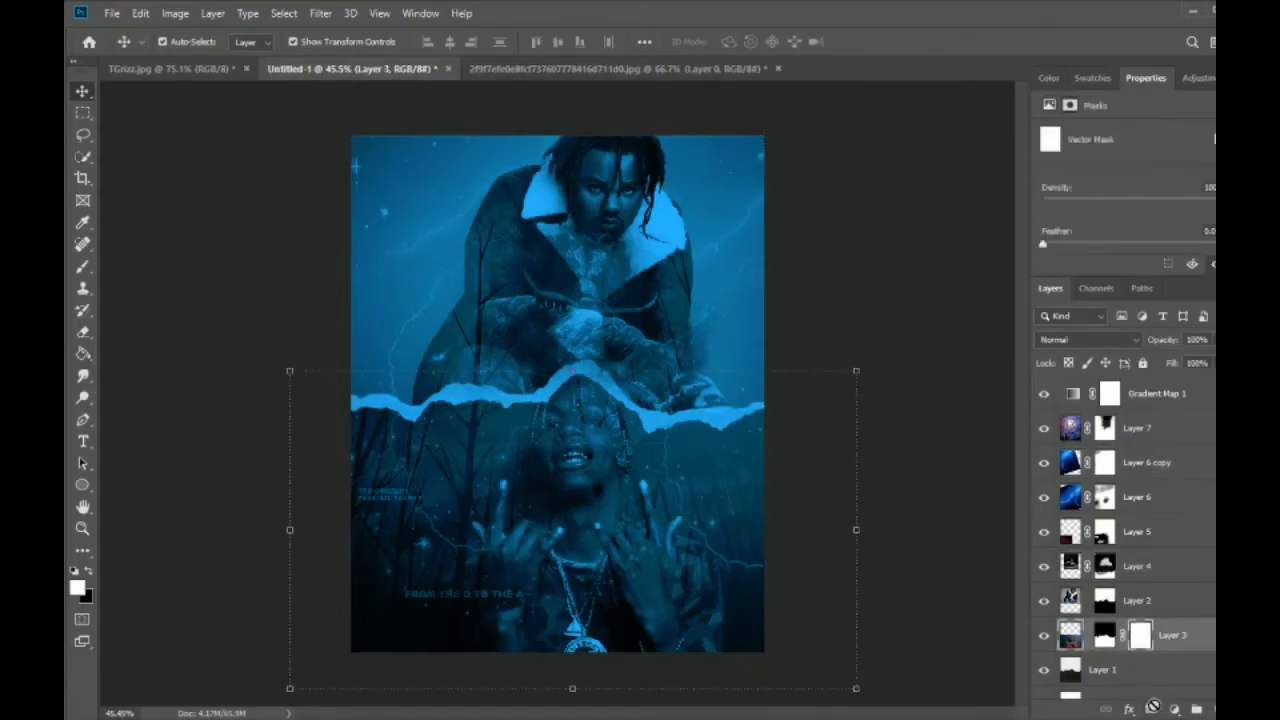
{"action": "key", "text": "ctrl+z"}
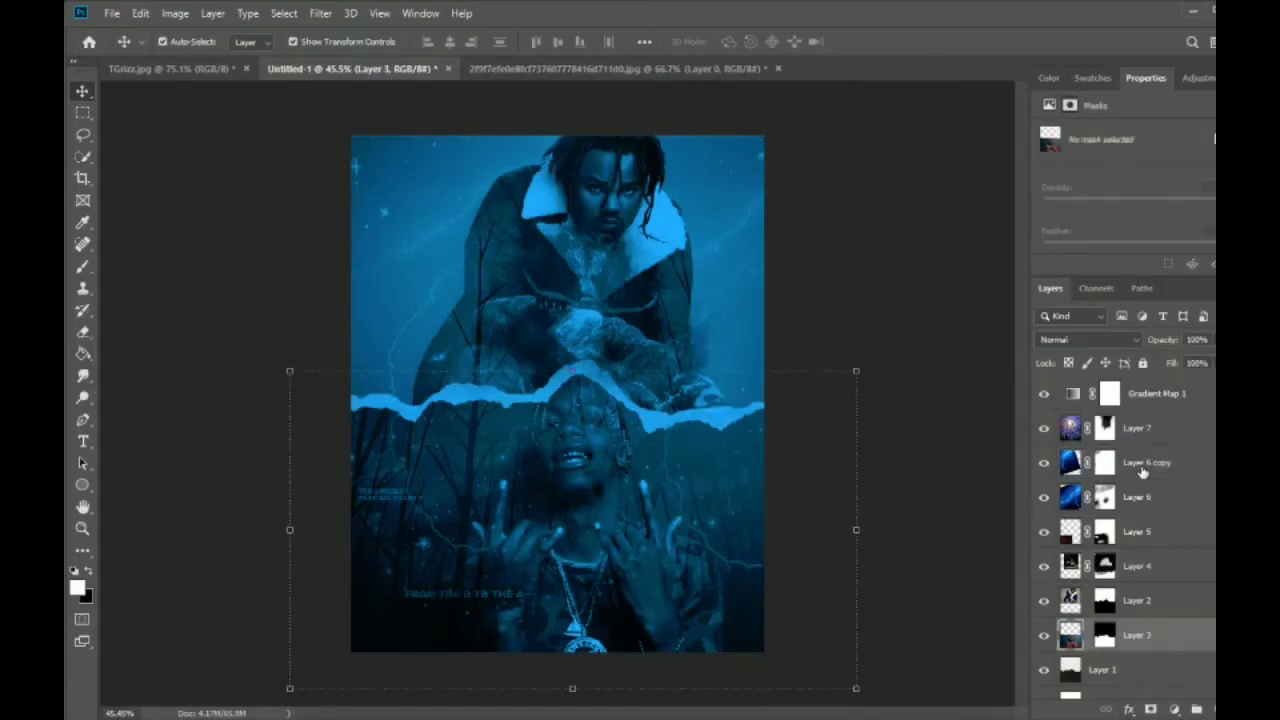
Brush Layer 7's mask to remove the starry overlay from the lower face.
{"action": "left_click", "coordinate": [1136, 428]}
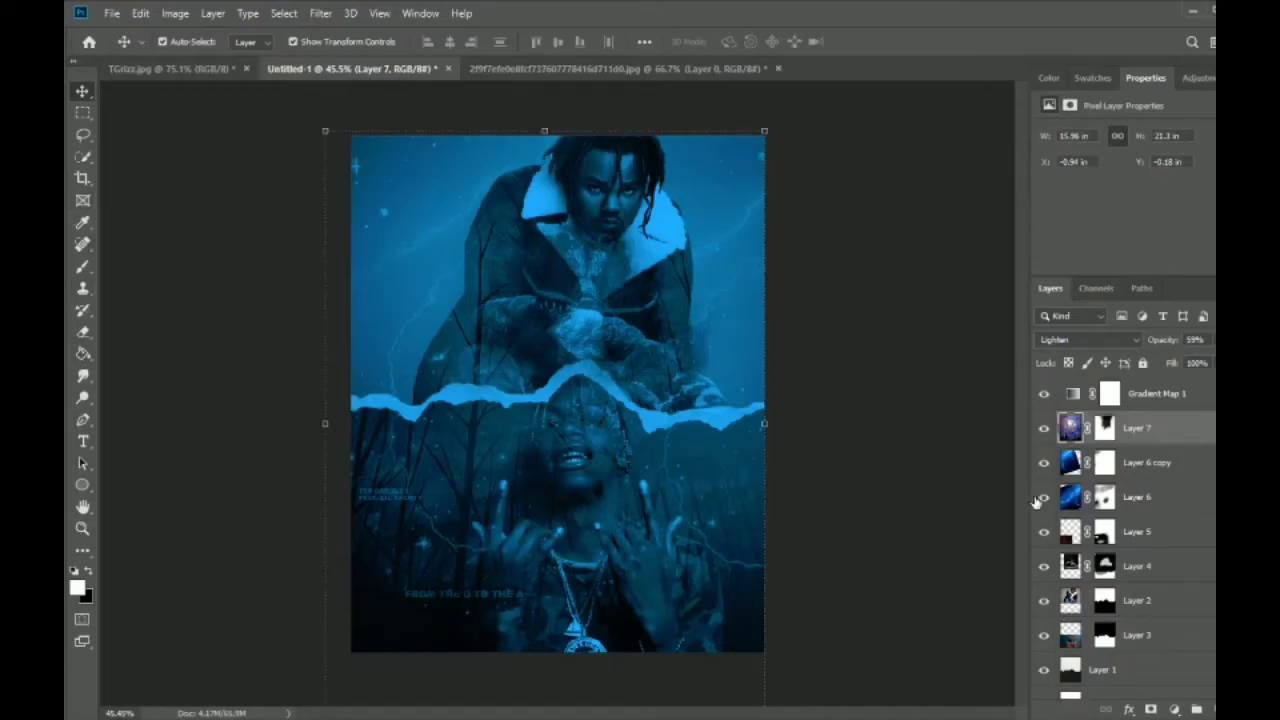
{"action": "left_click", "coordinate": [1106, 430]}
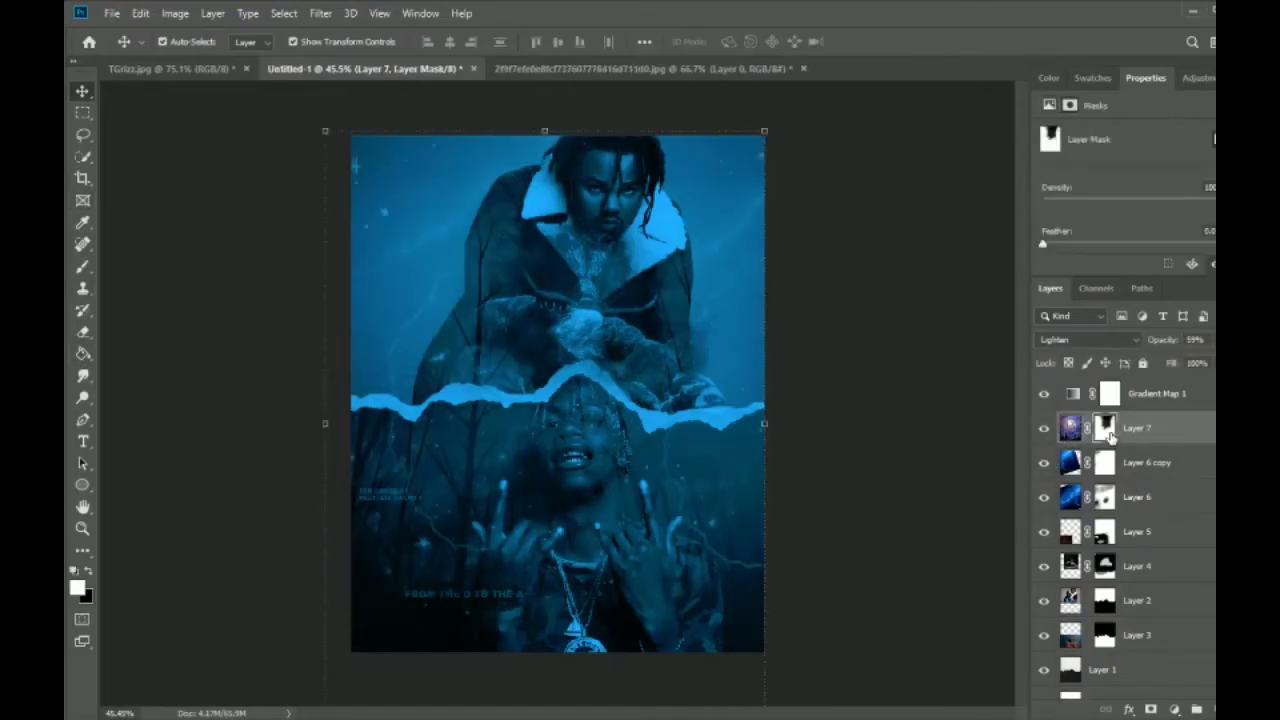
{"action": "left_click", "coordinate": [83, 266]}
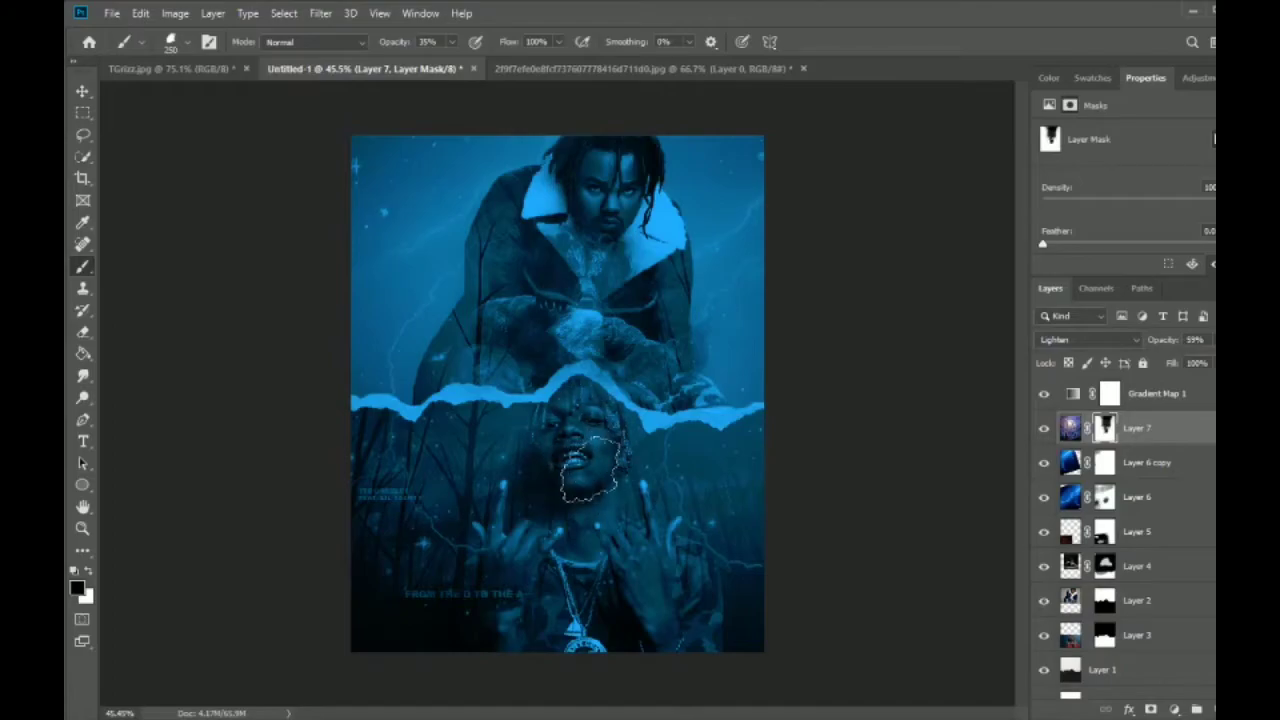
Close the trees image and flatten the poster into a single Background layer.
{"action": "left_click", "coordinate": [1150, 400]}
{"action": "left_click", "coordinate": [808, 66]}
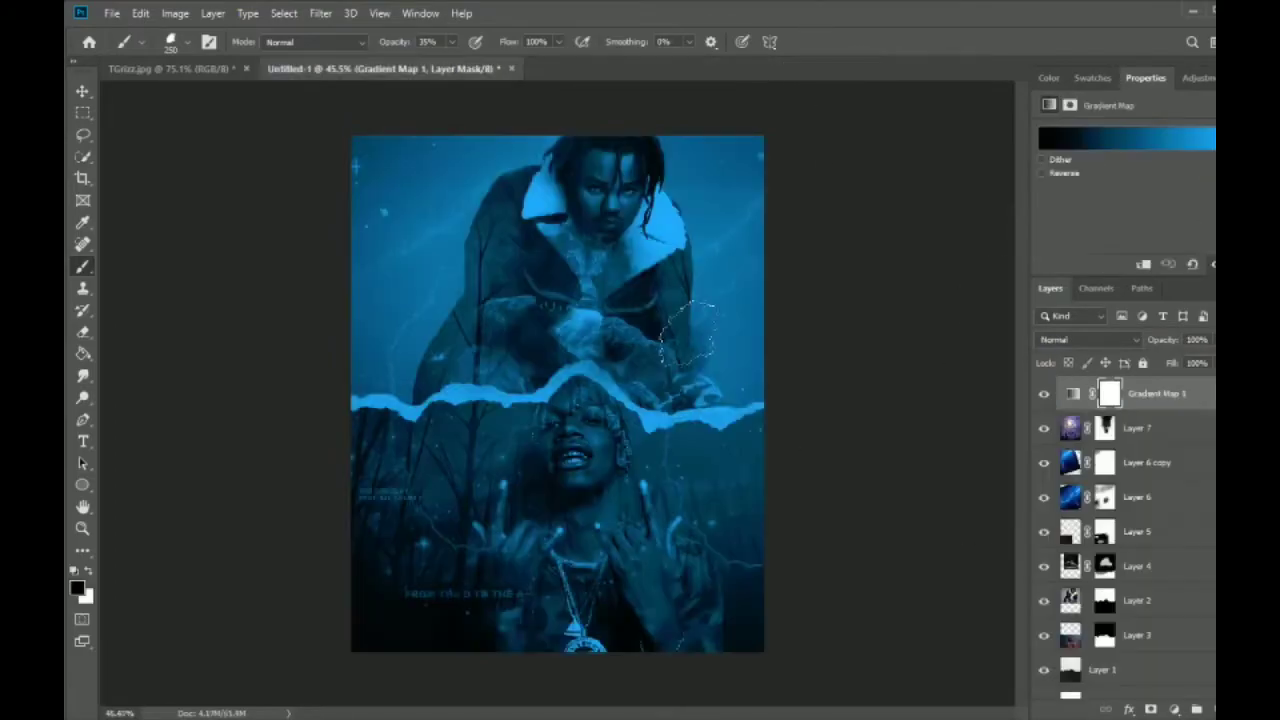
{"action": "left_click", "coordinate": [213, 13]}
Apply a Poster Edges filter with low edge thickness and reduced edge intensity.
{"action": "left_click", "coordinate": [240, 654]}
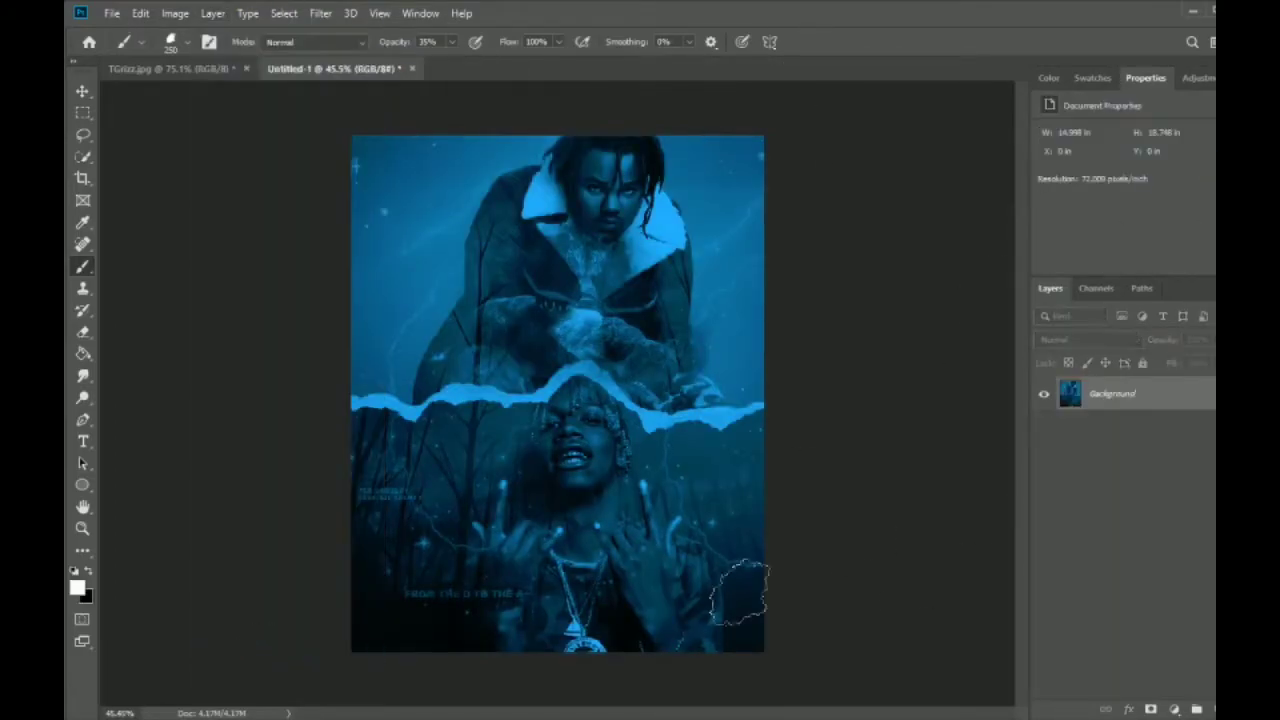
{"action": "left_click", "coordinate": [320, 13]}
{"action": "left_click", "coordinate": [370, 100]}
{"action": "left_click", "coordinate": [91, 702]}
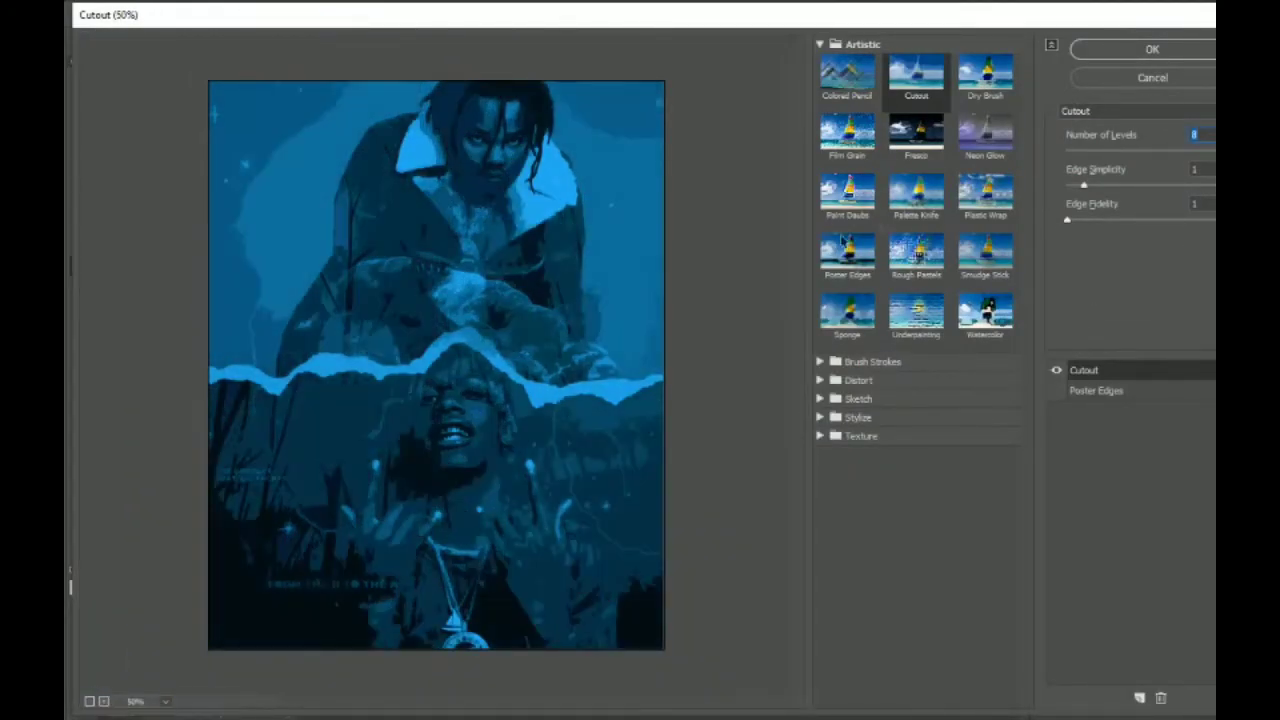
{"action": "left_click", "coordinate": [846, 262]}
{"action": "left_click", "coordinate": [1117, 151]}
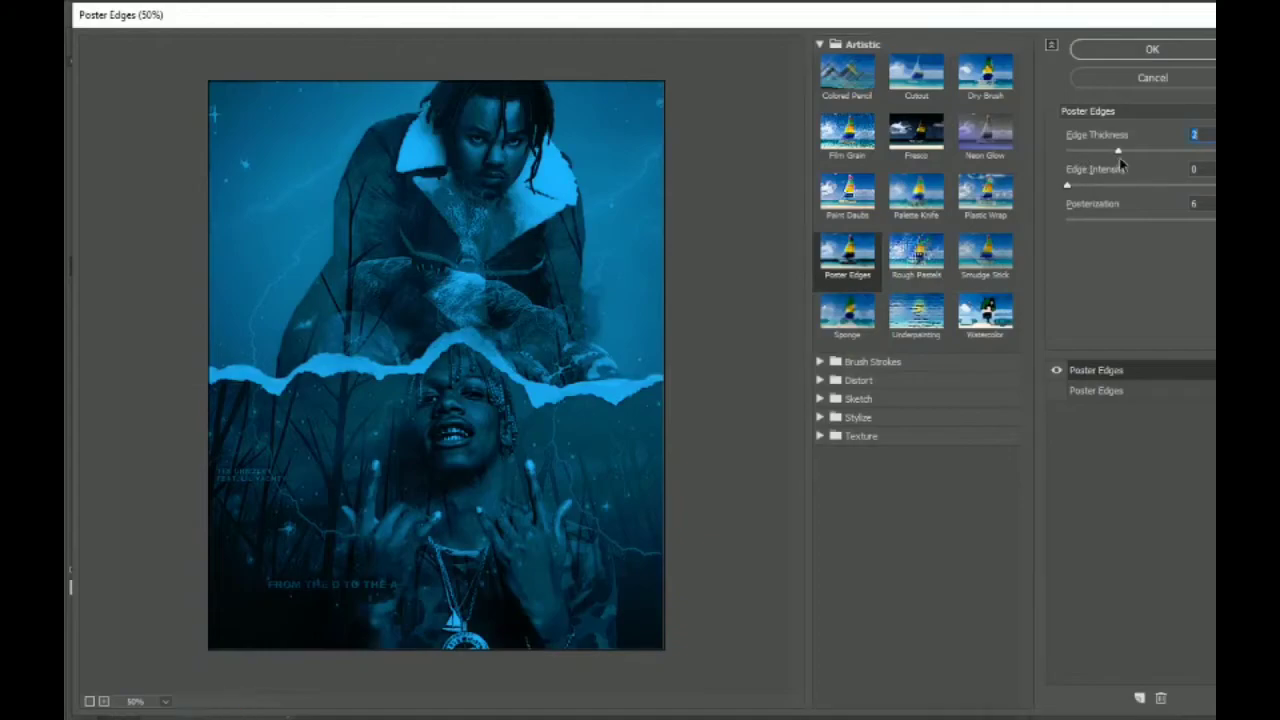
{"action": "left_click_drag", "start_coordinate": [1100, 150], "coordinate": [1067, 150]}
{"action": "left_click", "coordinate": [1076, 186]}
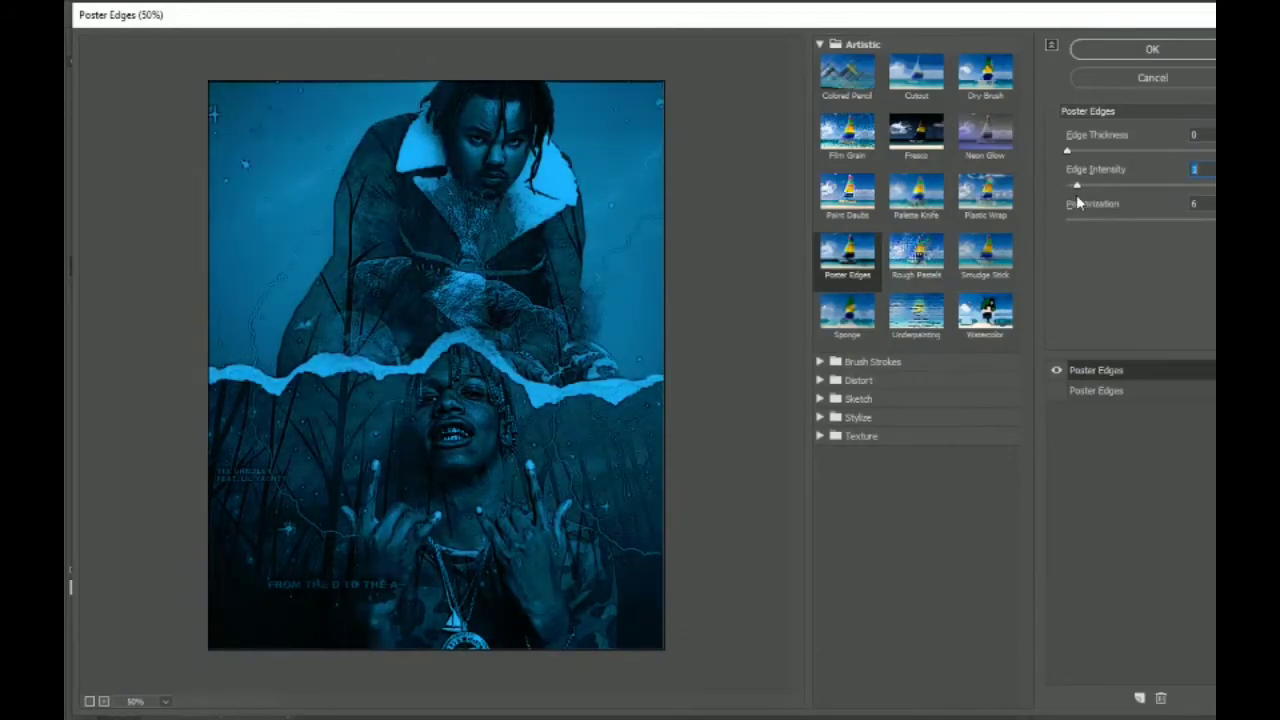
{"action": "left_click", "coordinate": [1095, 51]}
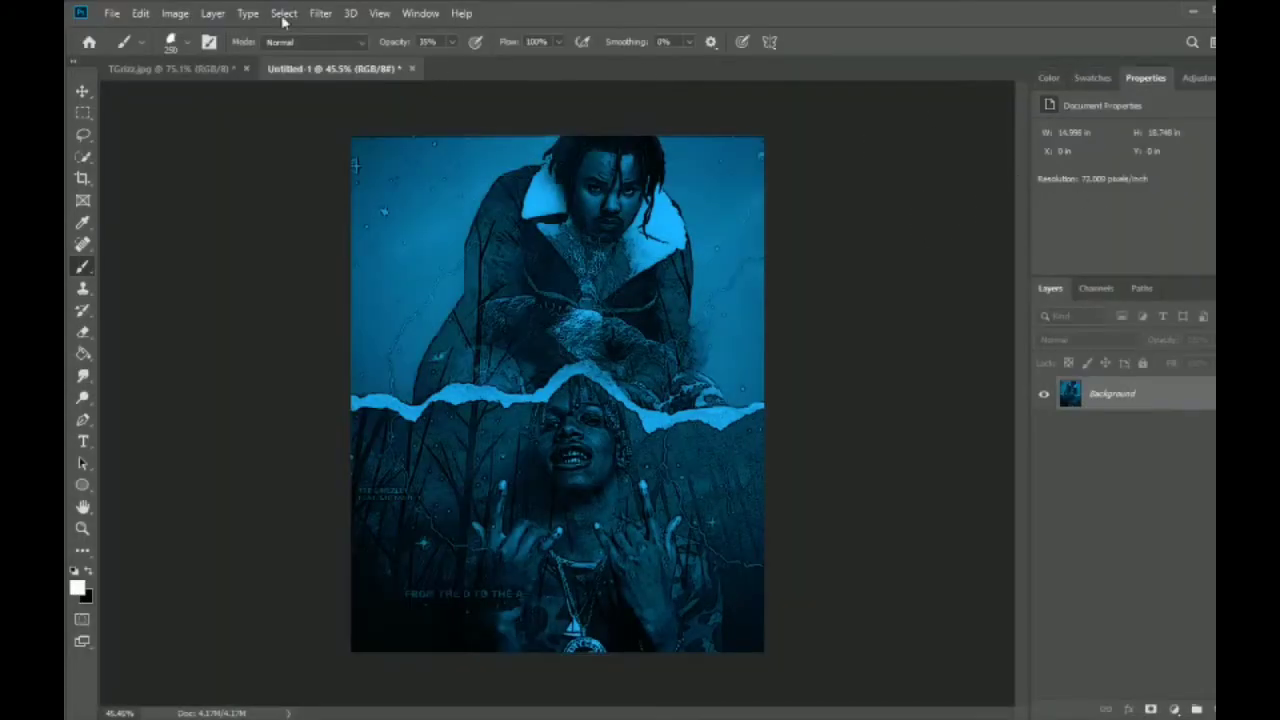
Open the Camera Raw Filter and close it without changes.
{"action": "left_click", "coordinate": [320, 13]}
{"action": "left_click", "coordinate": [928, 150]}
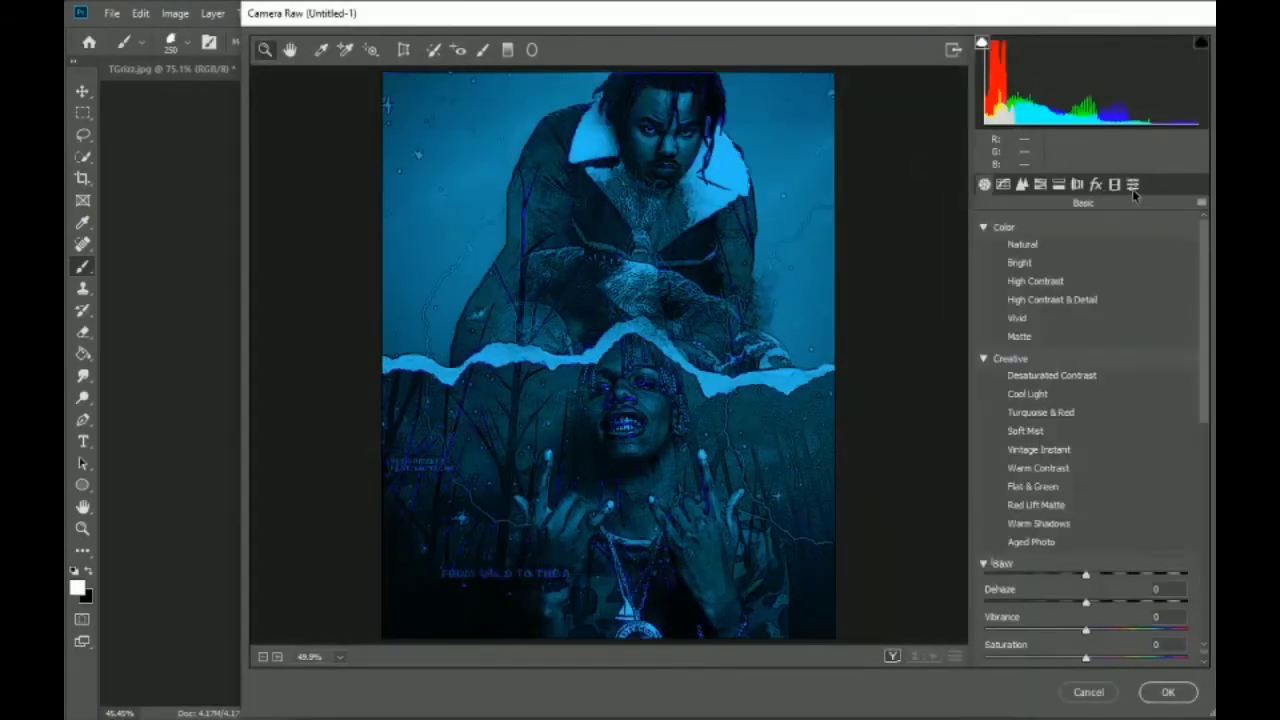
{"action": "key", "text": "Escape"}
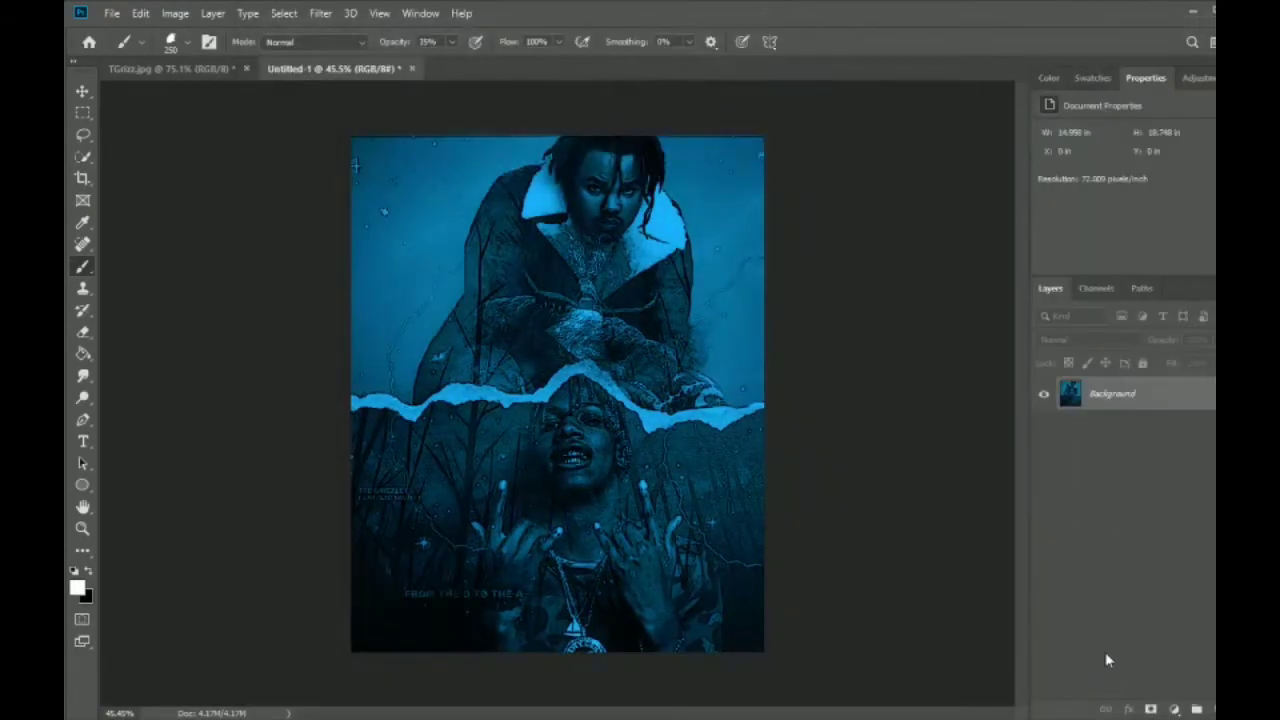
Grade in Camera Raw: Warm Shadows preset, Clarity +23, Highlights +53, slightly brighter exposure.
{"action": "left_click", "coordinate": [320, 13]}
{"action": "left_click", "coordinate": [400, 115]}
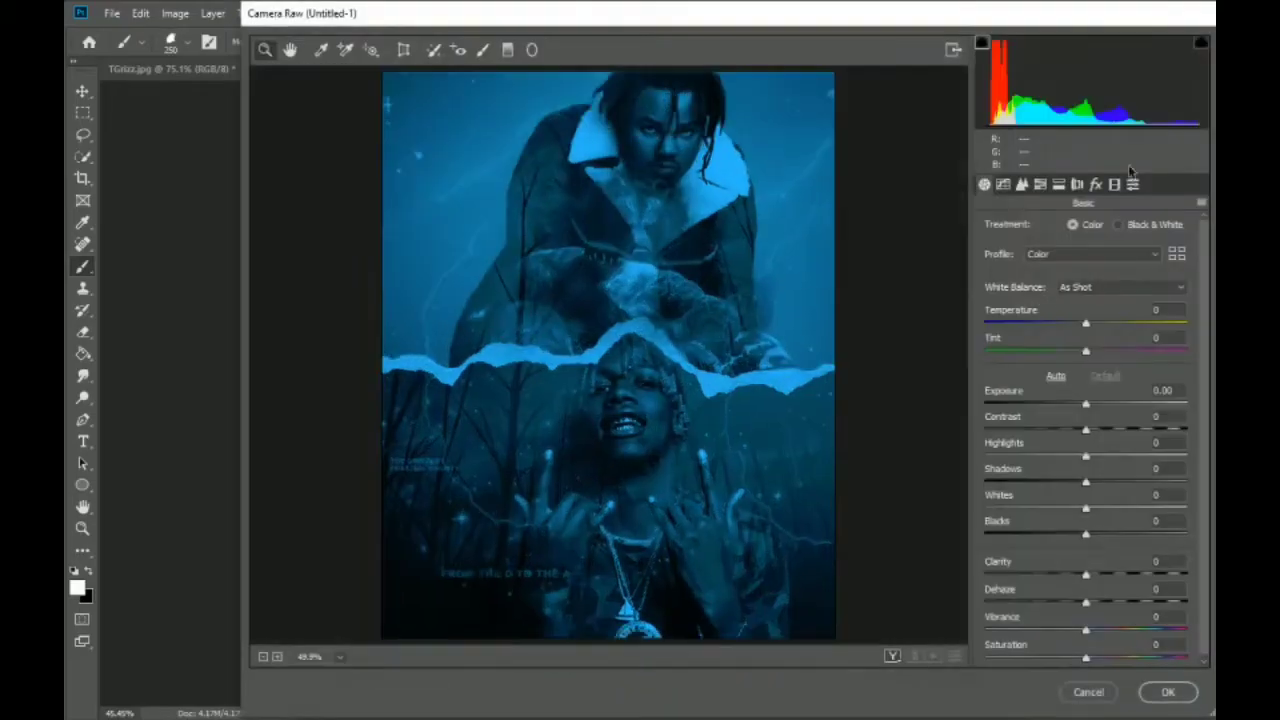
{"action": "left_click", "coordinate": [1075, 503]}
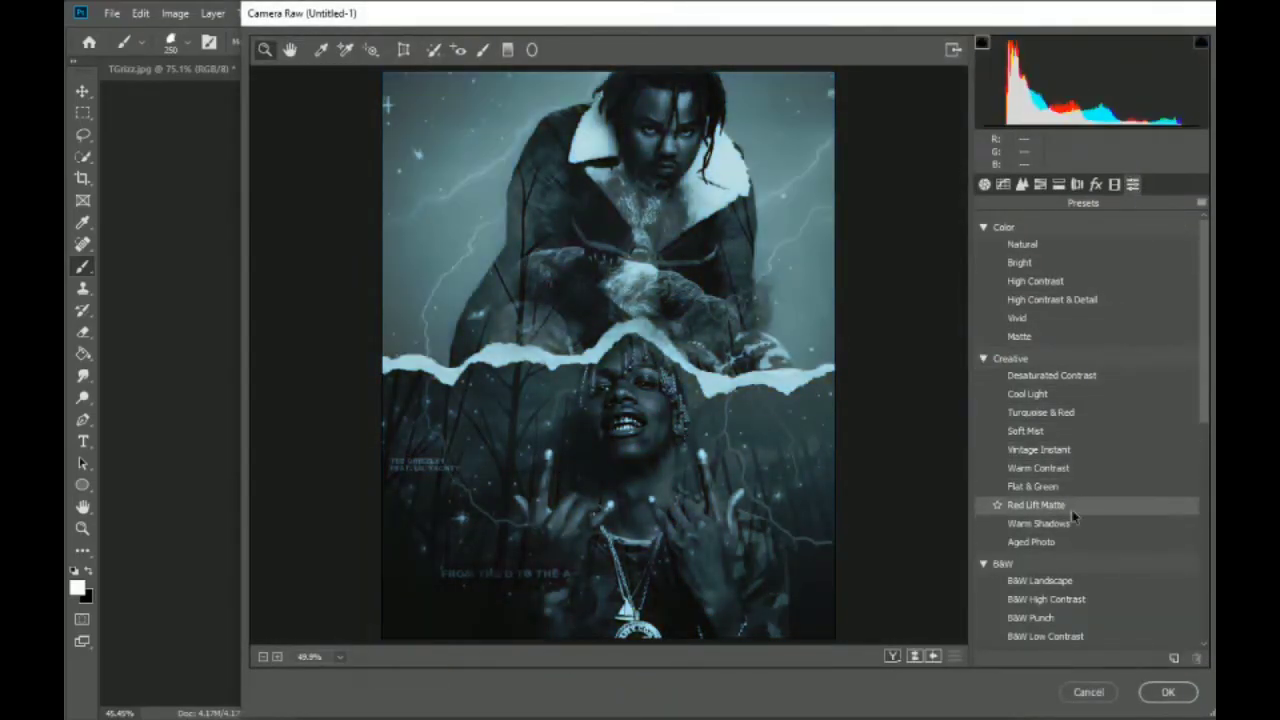
{"action": "left_click", "coordinate": [1071, 521]}
{"action": "left_click", "coordinate": [1060, 186]}
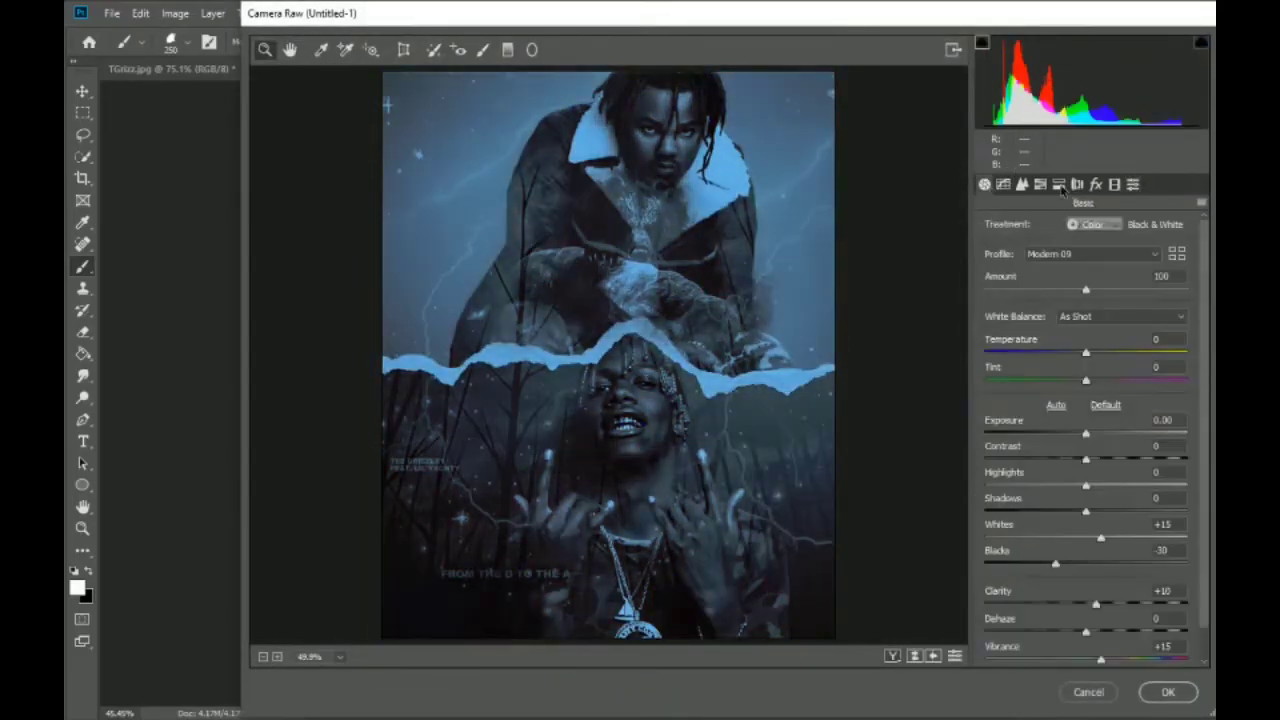
{"action": "left_click", "coordinate": [1109, 603]}
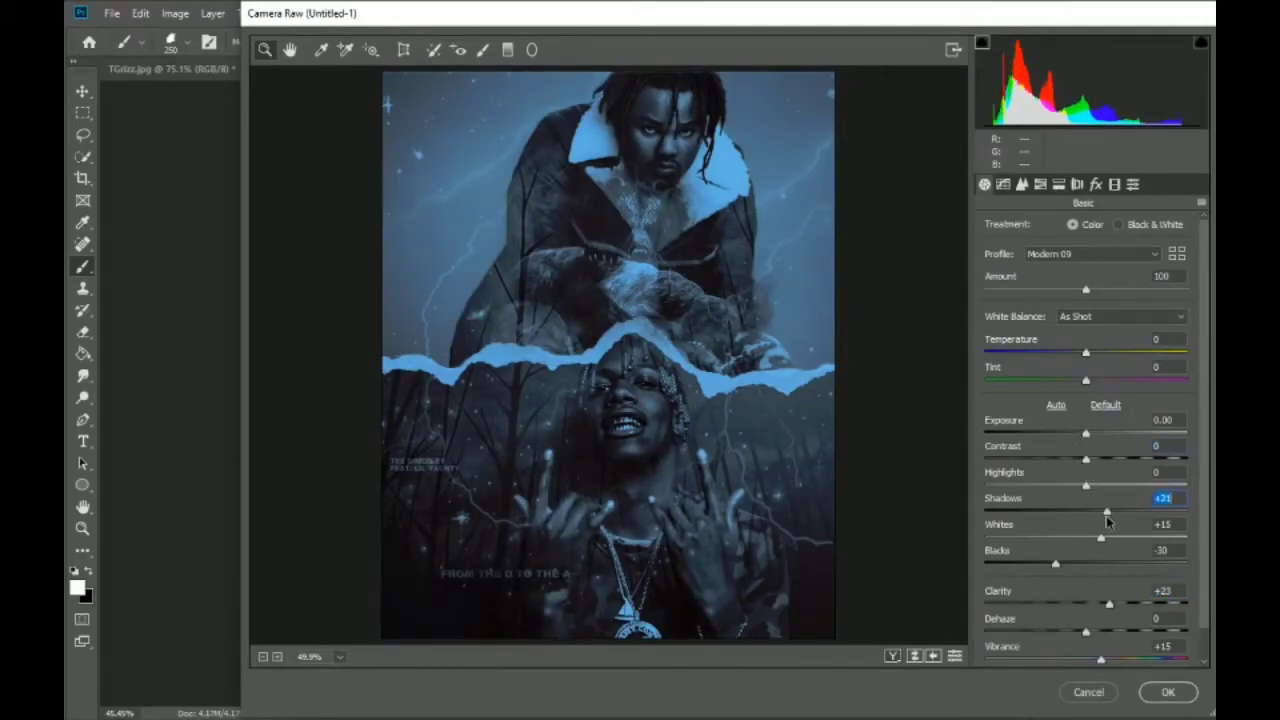
{"action": "left_click_drag", "start_coordinate": [1086, 485], "coordinate": [1139, 485]}
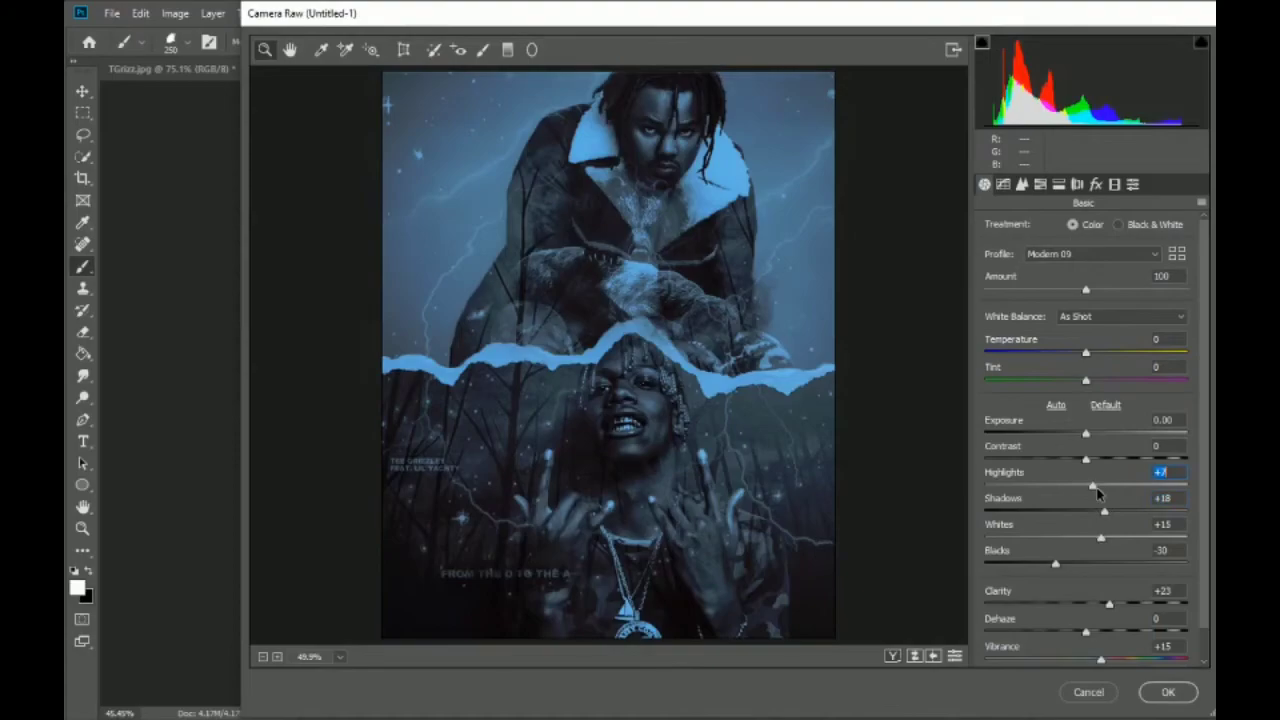
{"action": "left_click", "coordinate": [1092, 433]}
{"action": "left_click", "coordinate": [1162, 688]}
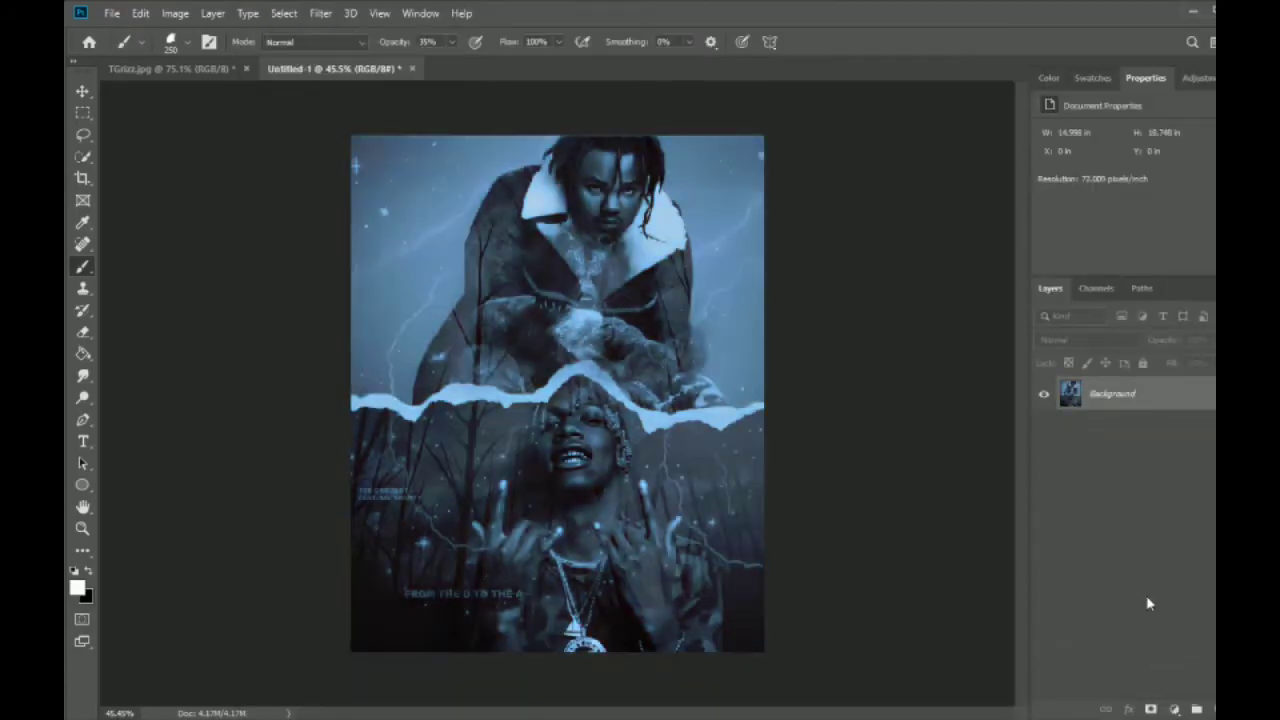
Save the poster as TGrizz1.jpg.
{"action": "left_click", "coordinate": [112, 14]}
{"action": "left_click", "coordinate": [140, 207]}
{"action": "type", "text": "T"}
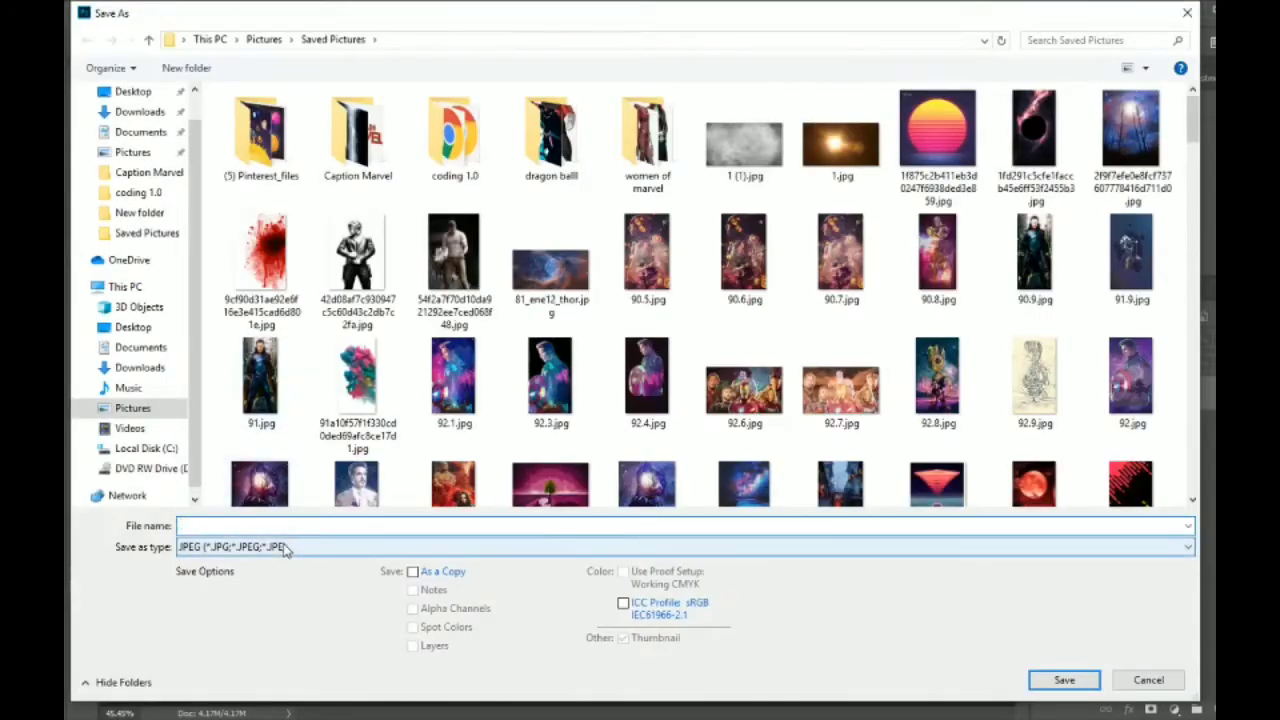
{"action": "type", "text": "Gri"}
{"action": "key", "text": "BackSpace"}
{"action": "key", "text": "BackSpace"}
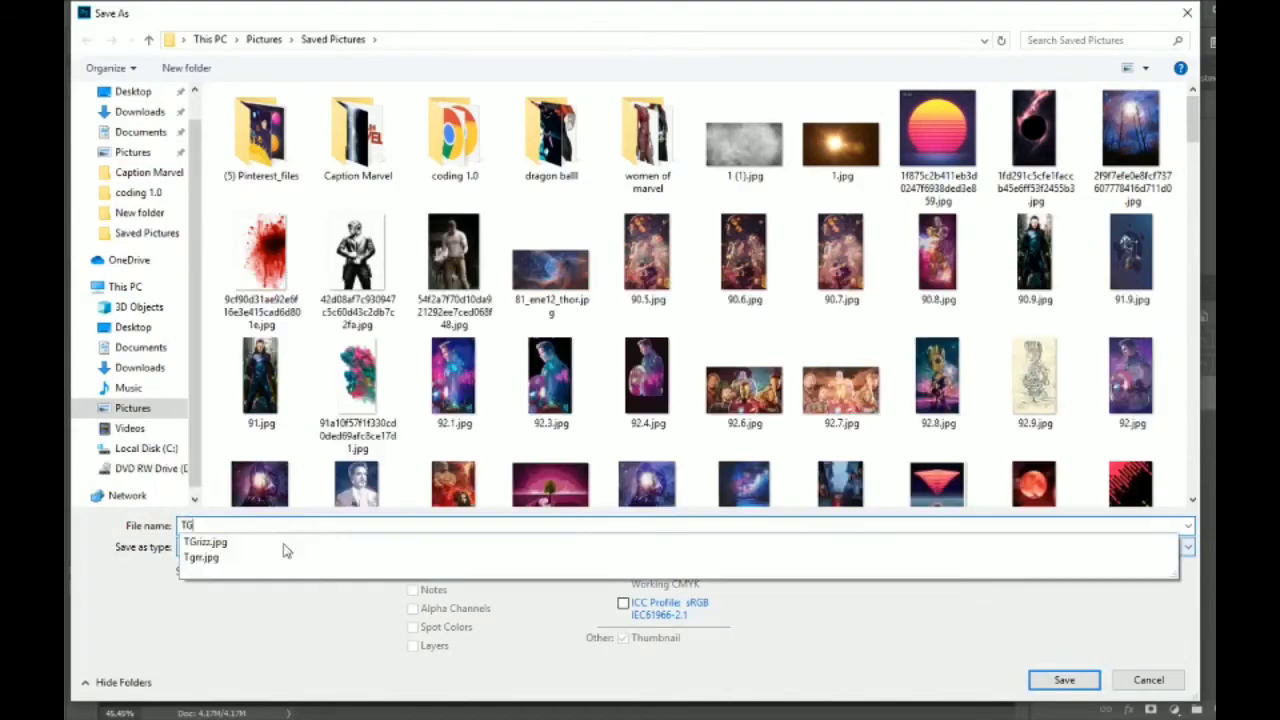
{"action": "type", "text": "rizz1"}
{"action": "key", "text": "Return"}
{"action": "key", "text": "Return"}
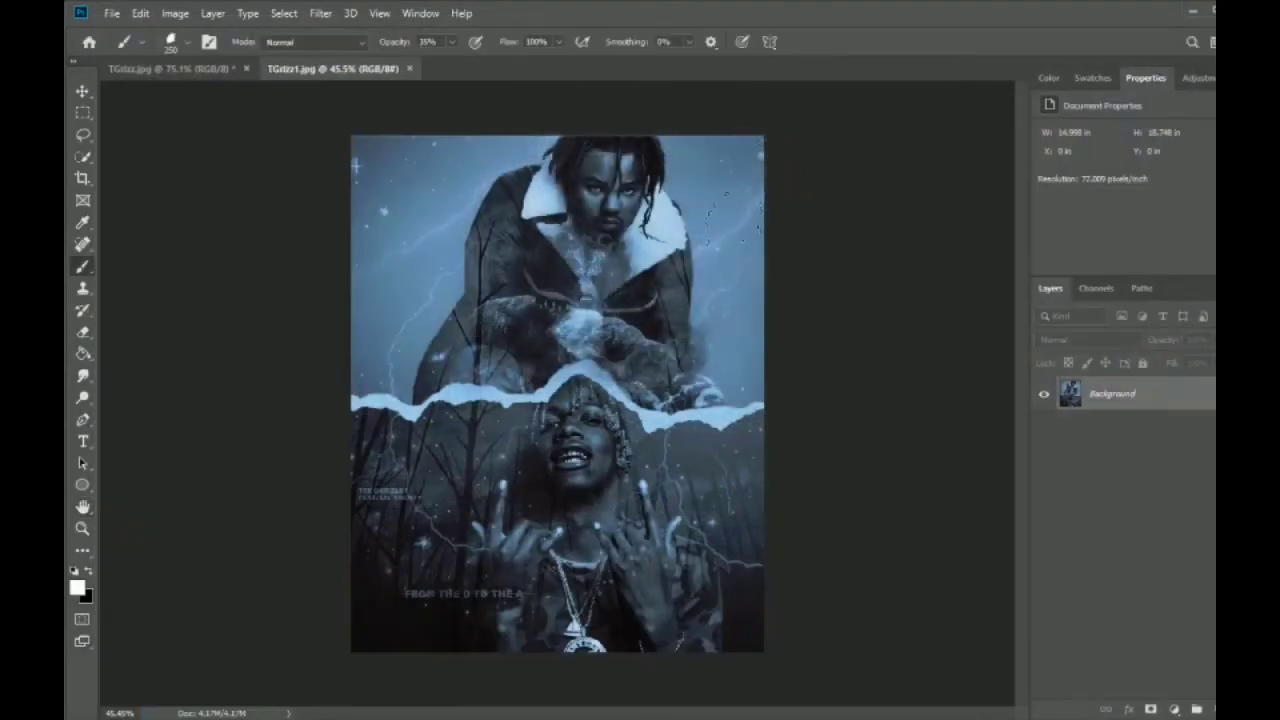
Revert to the layered version, set the gradient colour to salmon #de6a6a, and flatten.
{"action": "key", "text": "ctrl+z"}
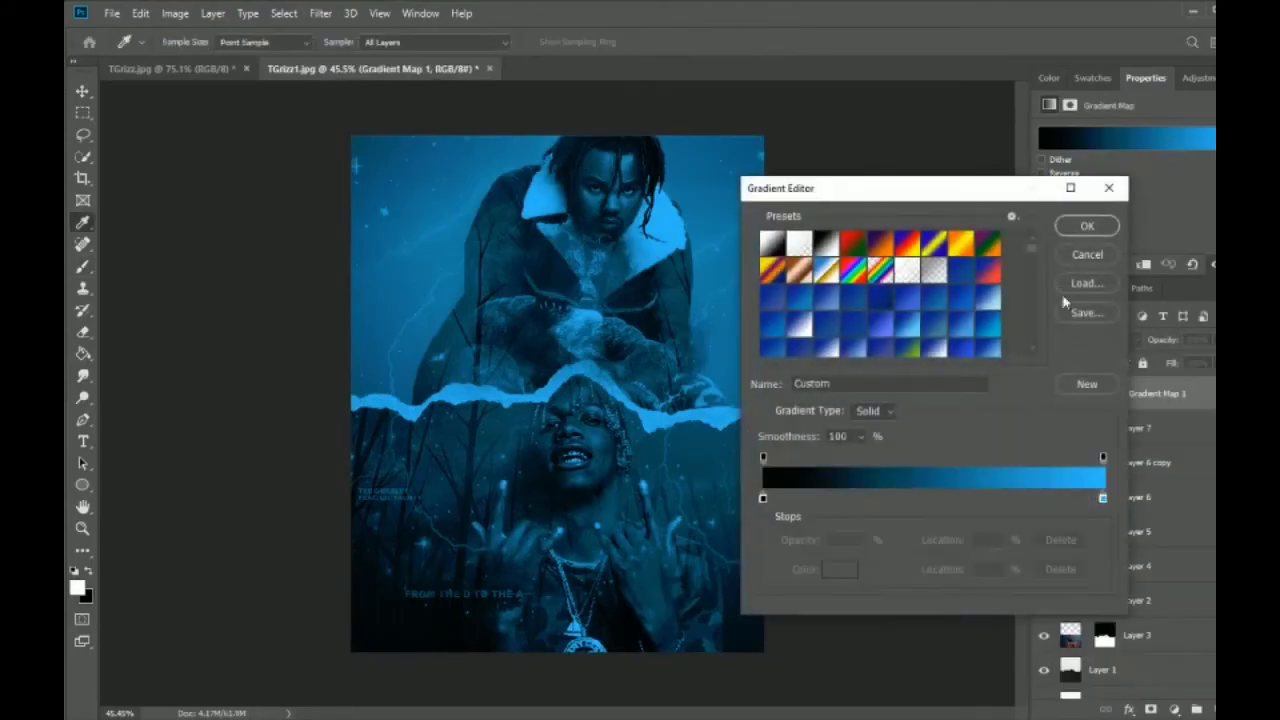
{"action": "left_click", "coordinate": [853, 569]}
{"action": "left_click_drag", "start_coordinate": [1037, 430], "coordinate": [1037, 410]}
{"action": "left_click", "coordinate": [916, 435]}
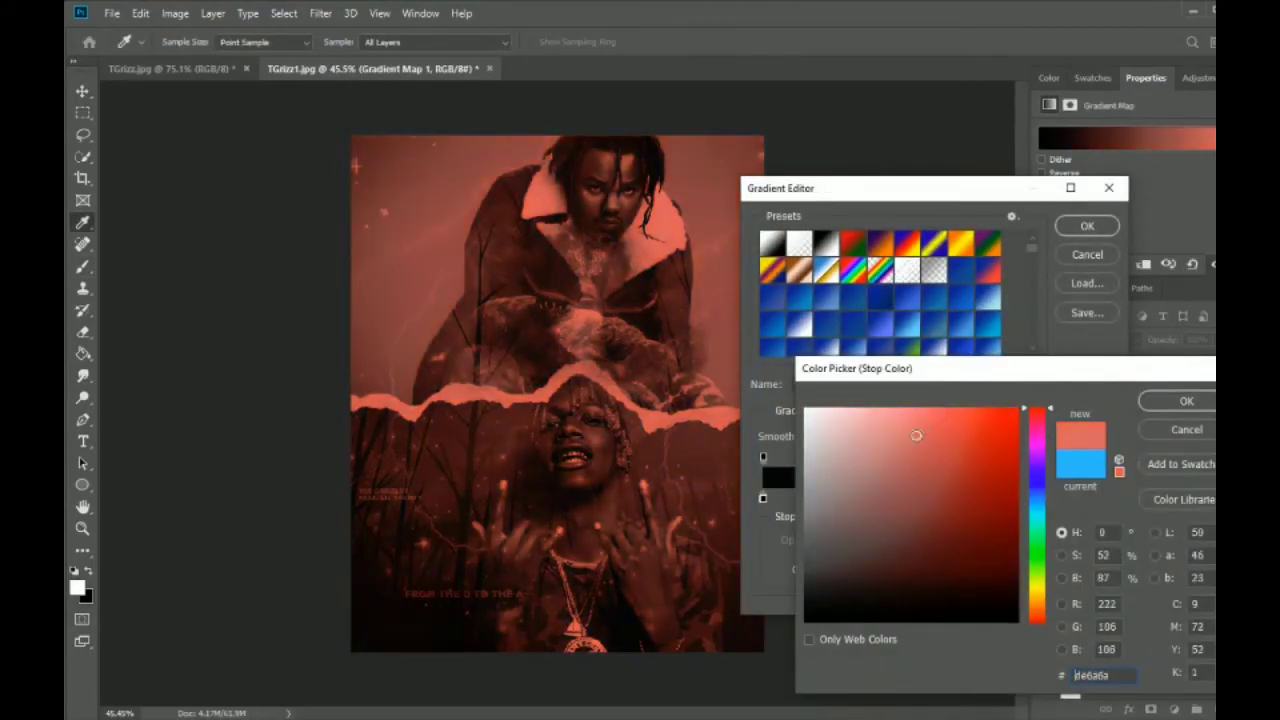
{"action": "key", "text": "Return"}
{"action": "key", "text": "Return"}
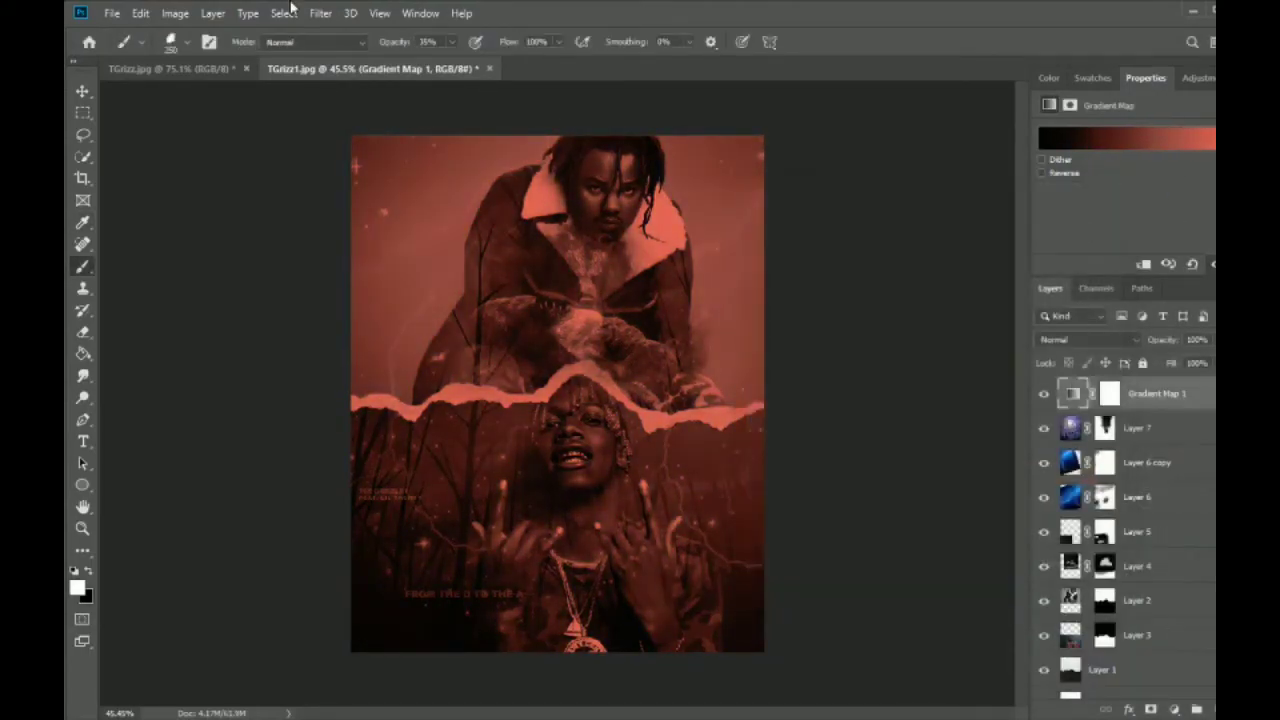
{"action": "left_click", "coordinate": [212, 13]}
{"action": "left_click", "coordinate": [242, 654]}
Grade in Camera Raw: tone-curve black point, Clarity +33, exposure about +0.40, raised highlights and blacks.
{"action": "left_click", "coordinate": [320, 13]}
{"action": "left_click", "coordinate": [340, 118]}
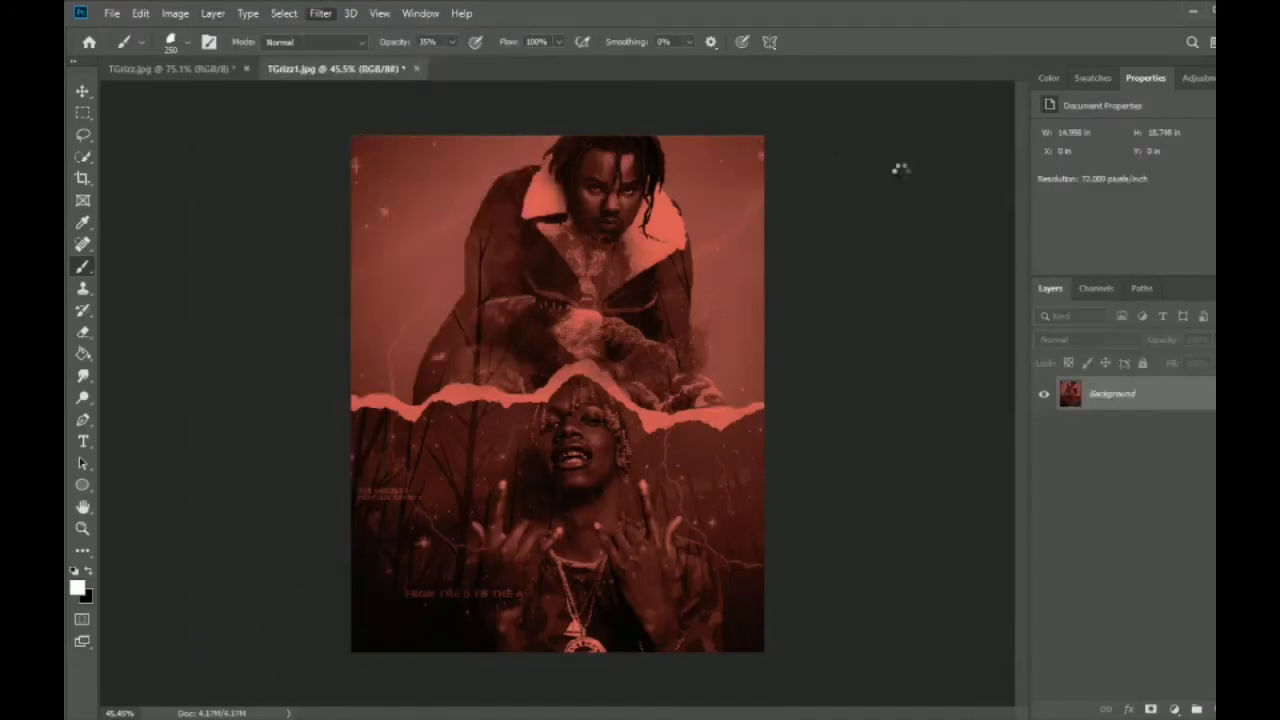
{"action": "left_click", "coordinate": [1063, 340]}
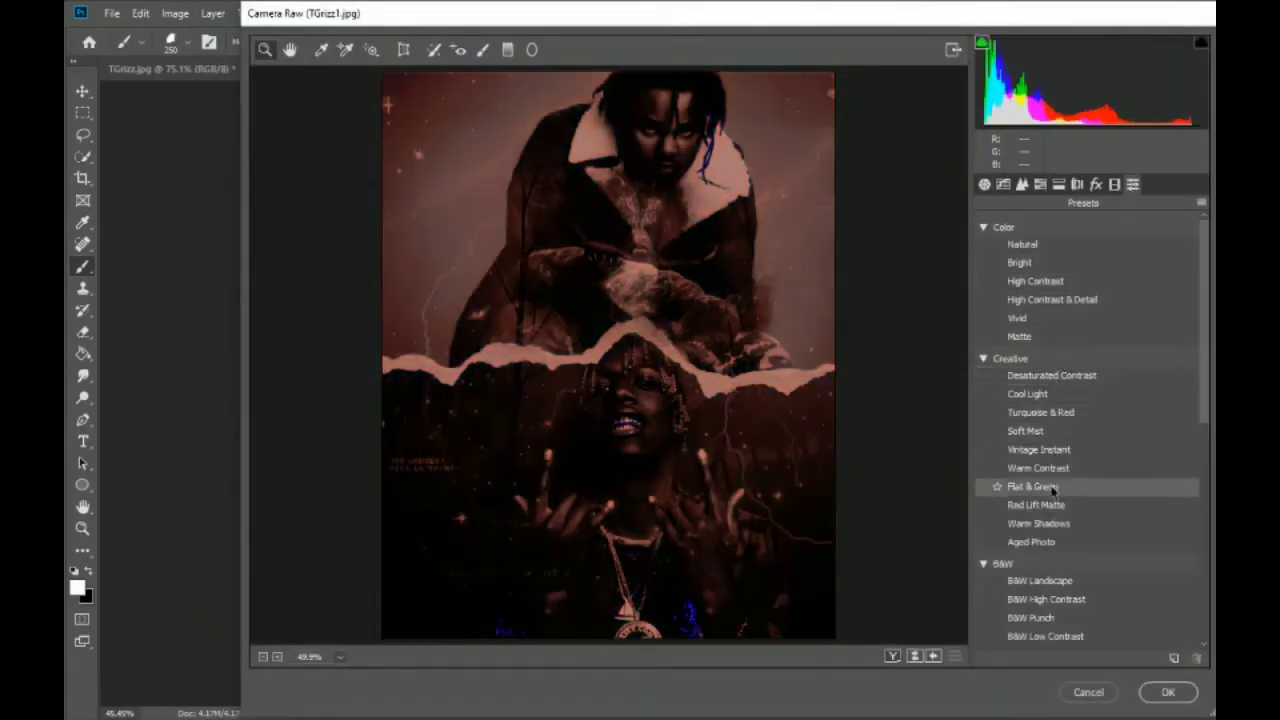
{"action": "left_click", "coordinate": [1003, 184]}
{"action": "left_click_drag", "start_coordinate": [988, 496], "coordinate": [980, 529]}
{"action": "left_click", "coordinate": [984, 184]}
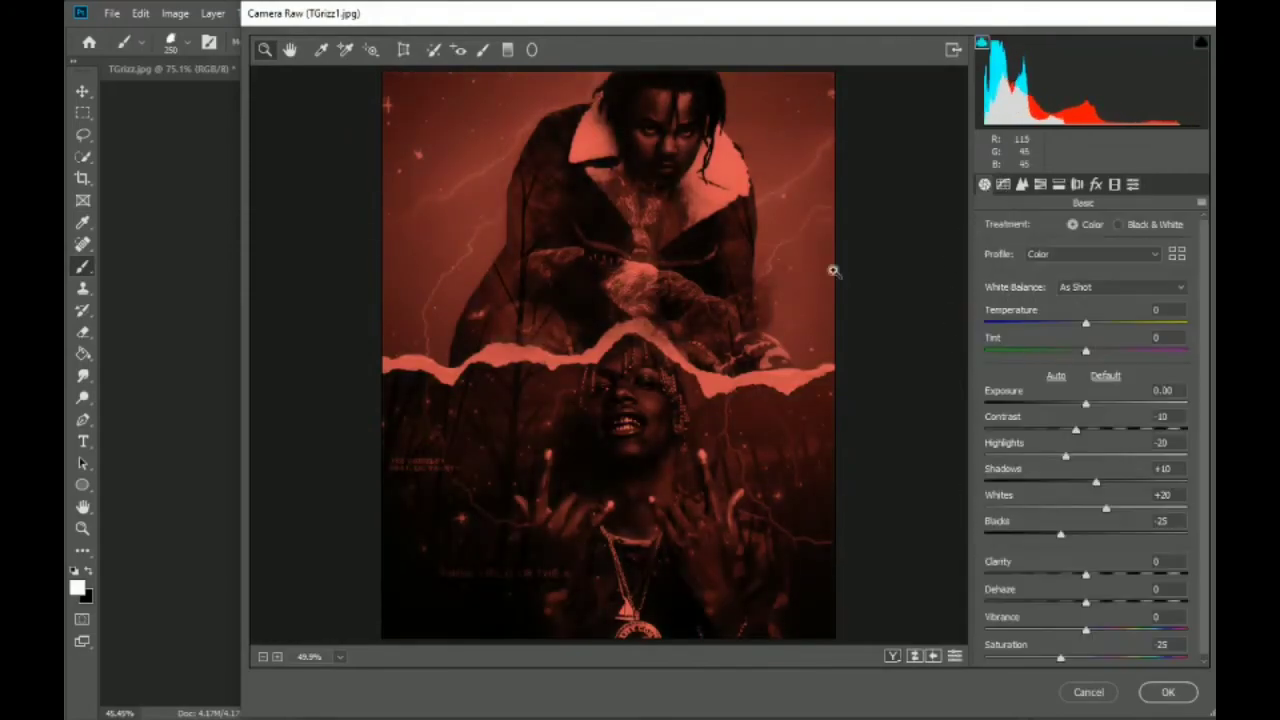
{"action": "left_click_drag", "start_coordinate": [1088, 575], "coordinate": [1112, 585]}
{"action": "left_click_drag", "start_coordinate": [1088, 410], "coordinate": [1095, 407]}
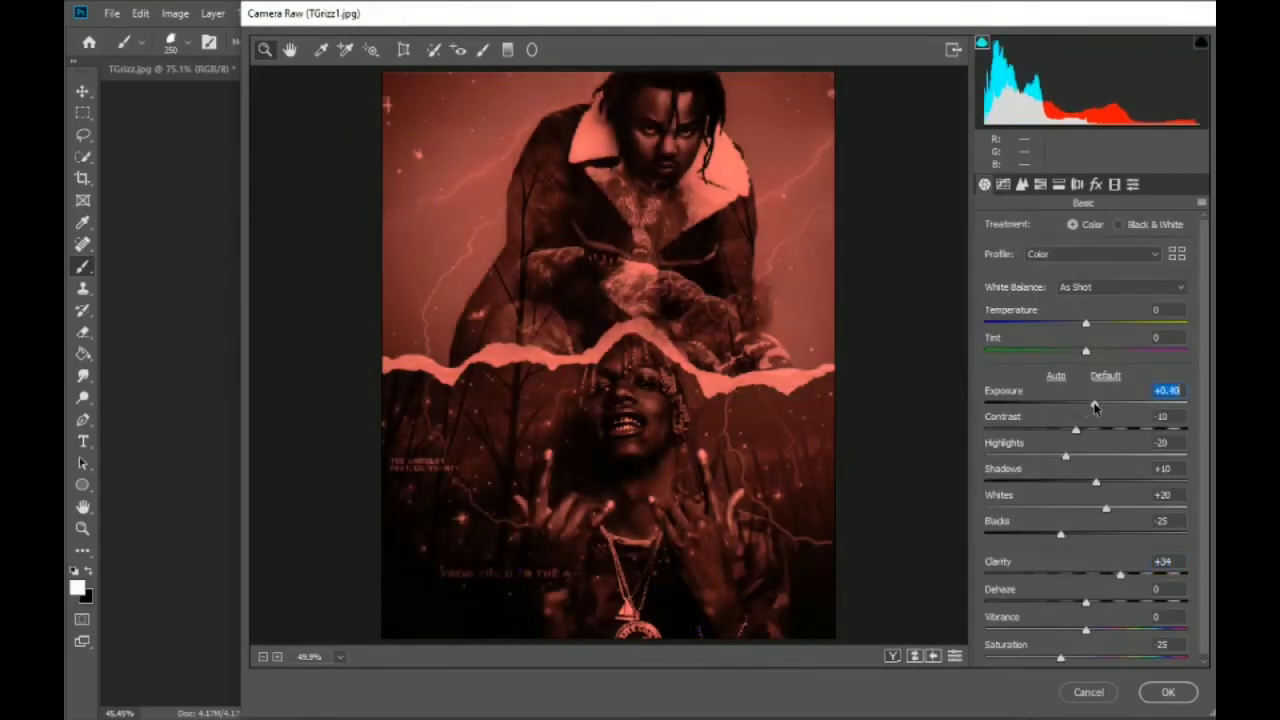
{"action": "left_click_drag", "start_coordinate": [1066, 457], "coordinate": [1096, 457]}
{"action": "mouse_move", "coordinate": [1106, 509]}
{"action": "left_mouse_down"}
{"action": "mouse_move", "coordinate": [1121, 509]}
{"action": "mouse_move", "coordinate": [1121, 537]}
{"action": "left_mouse_up"}
{"action": "left_click", "coordinate": [1154, 692]}
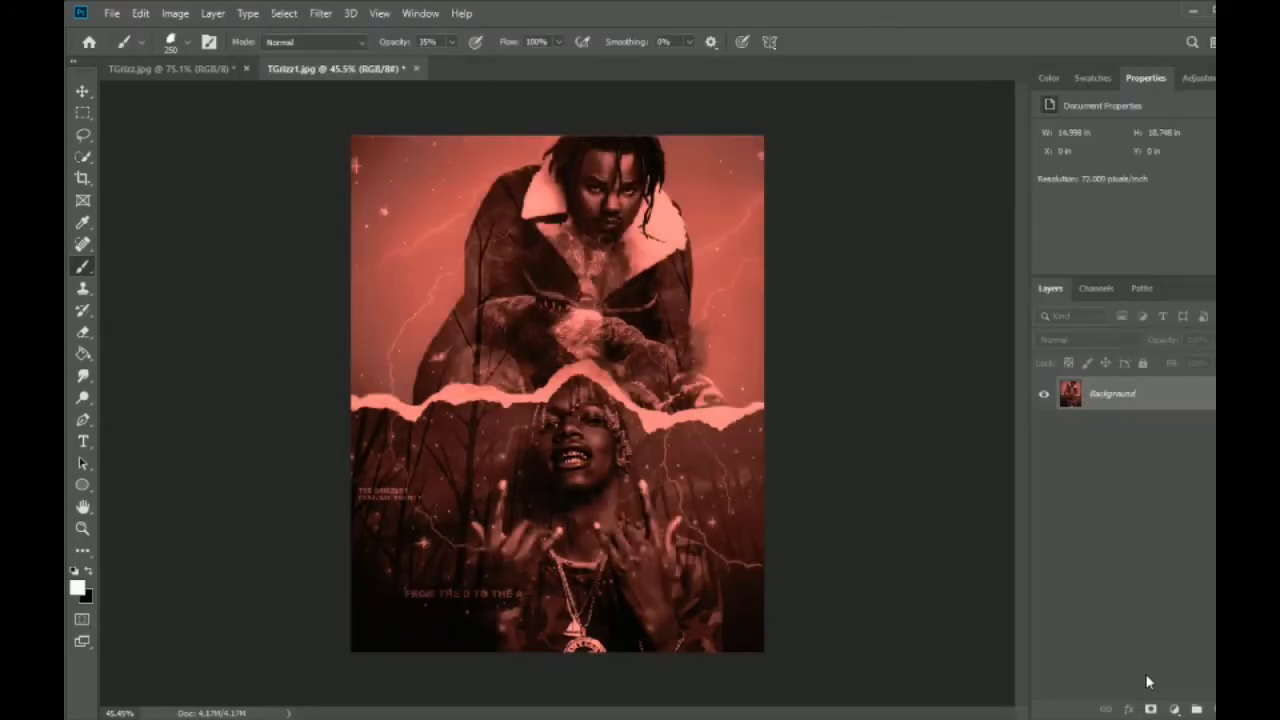
Preview Ink Outlines, Sumi-e, Diffuse Glow and Ocean Ripple in the Filter Gallery without applying.
{"action": "left_click", "coordinate": [318, 13]}
{"action": "left_click", "coordinate": [345, 80]}
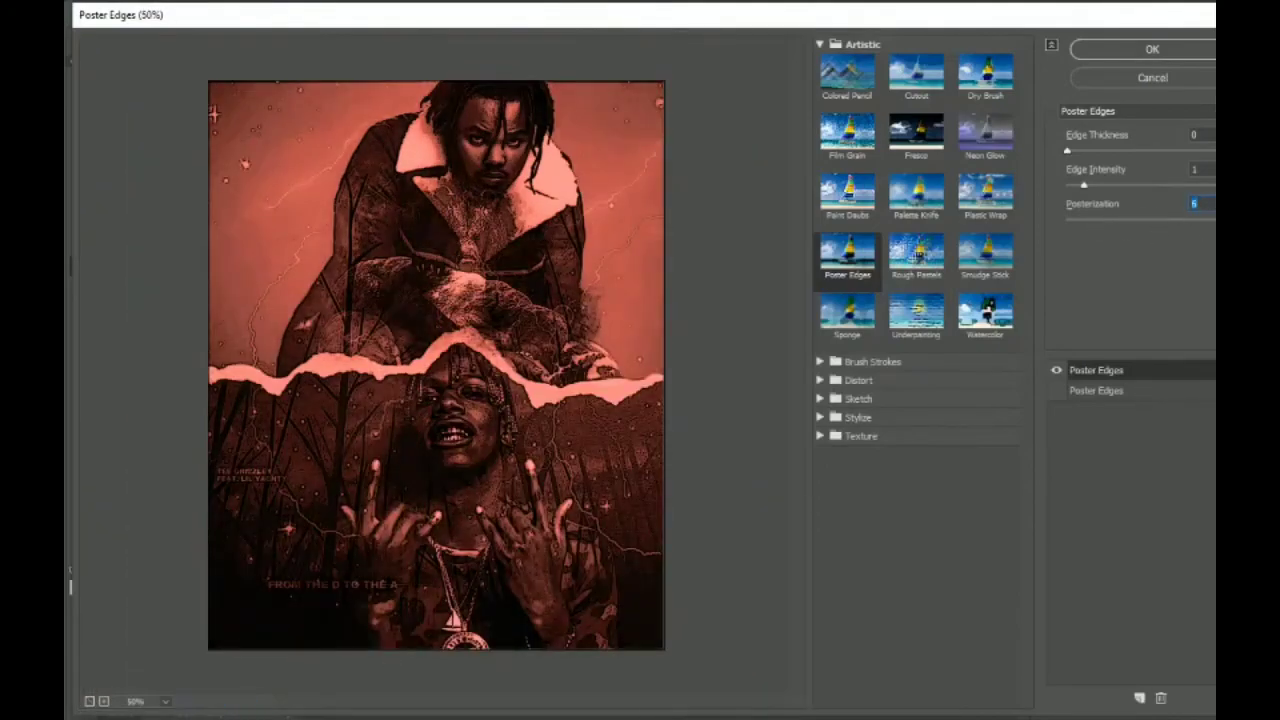
{"action": "left_click", "coordinate": [873, 361]}
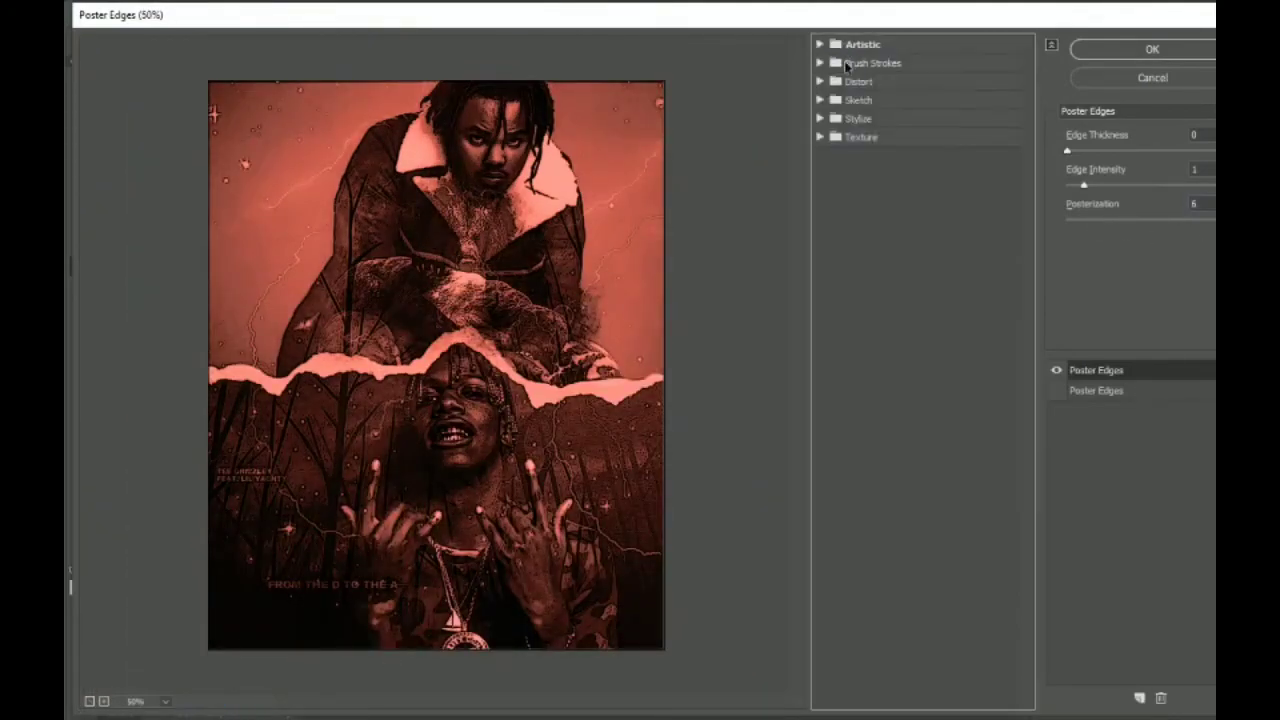
{"action": "left_click", "coordinate": [916, 150]}
{"action": "left_click", "coordinate": [916, 210]}
{"action": "left_click", "coordinate": [858, 260]}
{"action": "left_click", "coordinate": [847, 105]}
{"action": "left_click", "coordinate": [985, 105]}
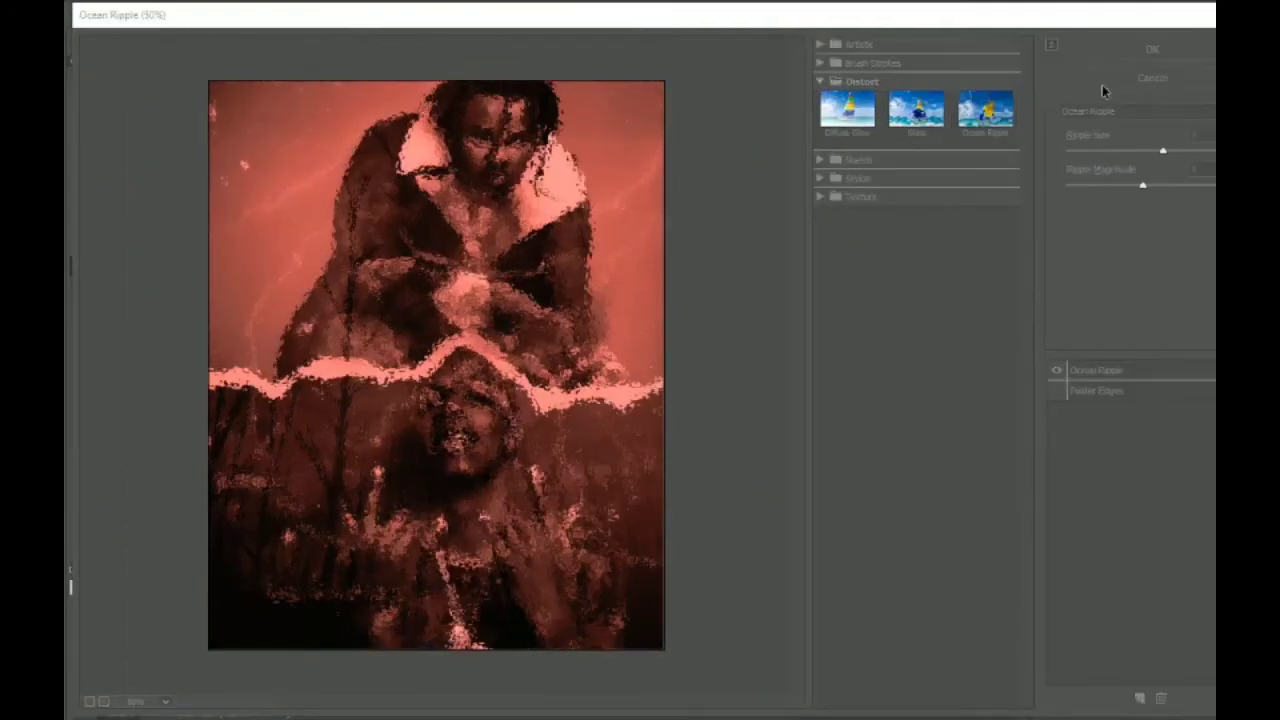
Add the Camera Raw Light grain preset, then bring up Save As for the red version.
{"action": "left_click", "coordinate": [1152, 77]}
{"action": "left_click", "coordinate": [320, 13]}
{"action": "left_click", "coordinate": [364, 114]}
{"action": "scroll", "coordinate": [1143, 423], "scroll_direction": "down", "scroll_amount": 5}
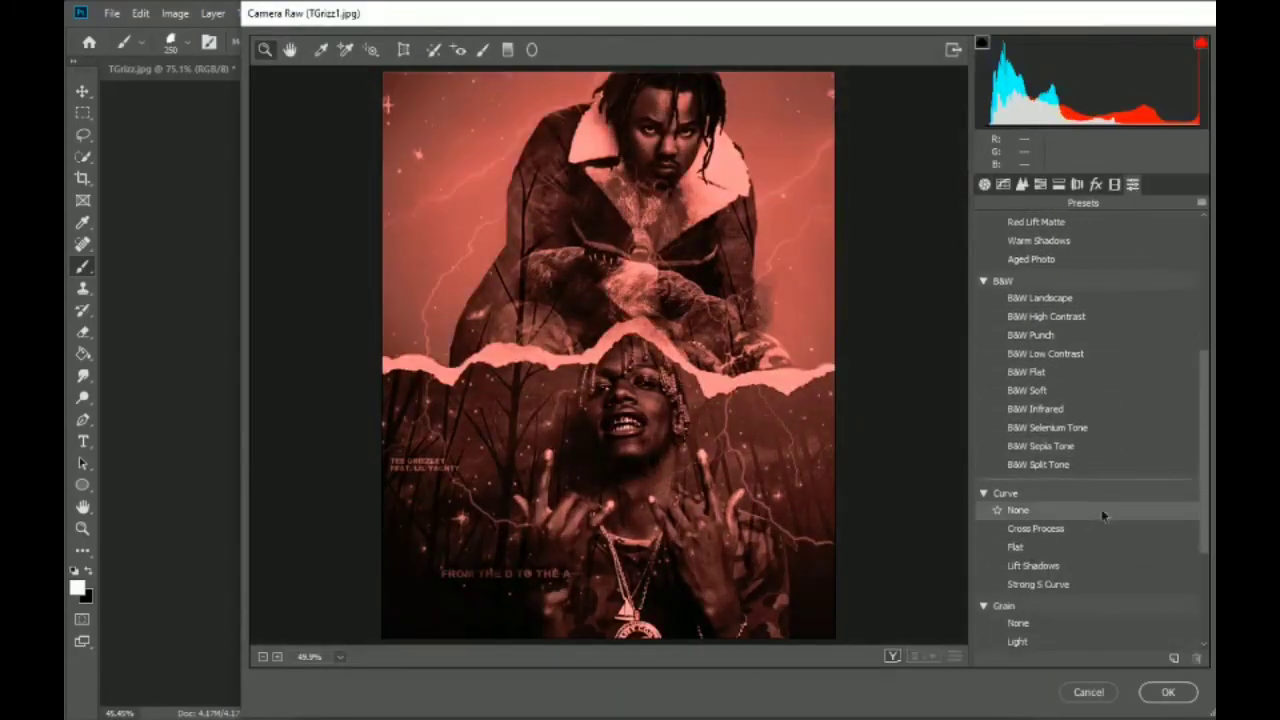
{"action": "scroll", "coordinate": [1106, 520], "scroll_direction": "down", "scroll_amount": 3}
{"action": "left_click", "coordinate": [1040, 560]}
{"action": "left_click", "coordinate": [1168, 692]}
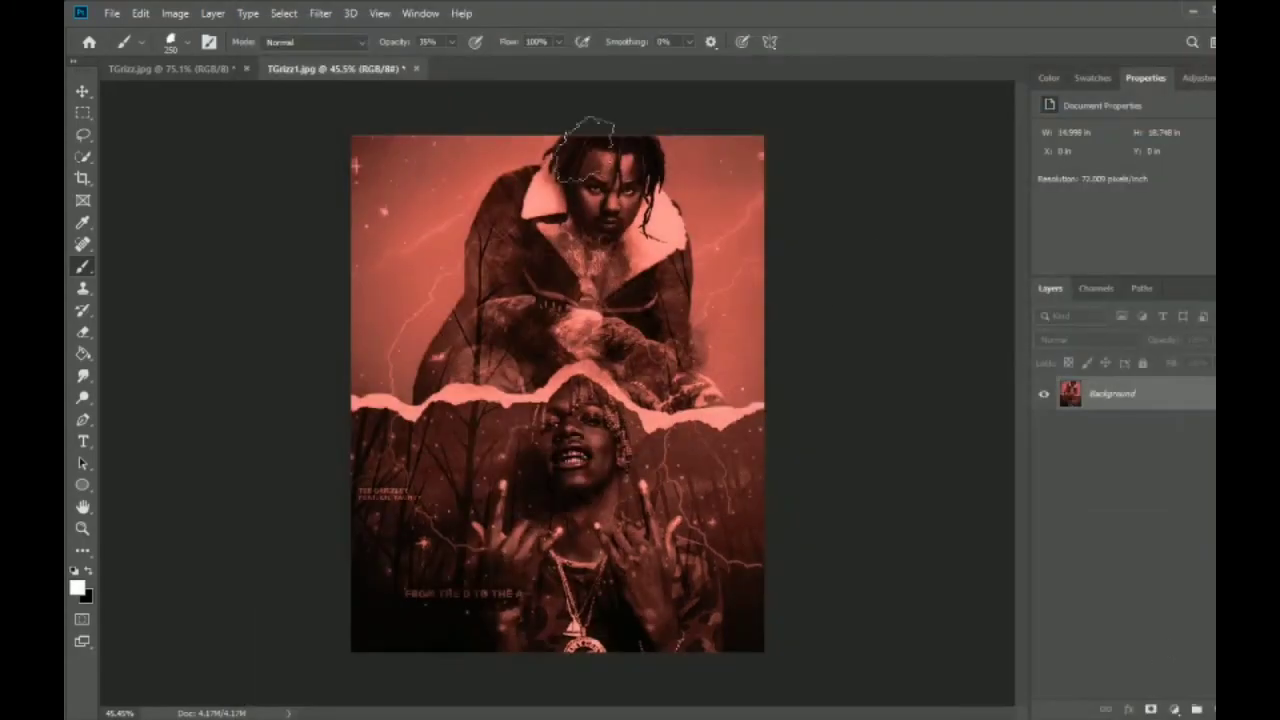
{"action": "left_click", "coordinate": [112, 13]}
{"action": "left_click", "coordinate": [150, 201]}
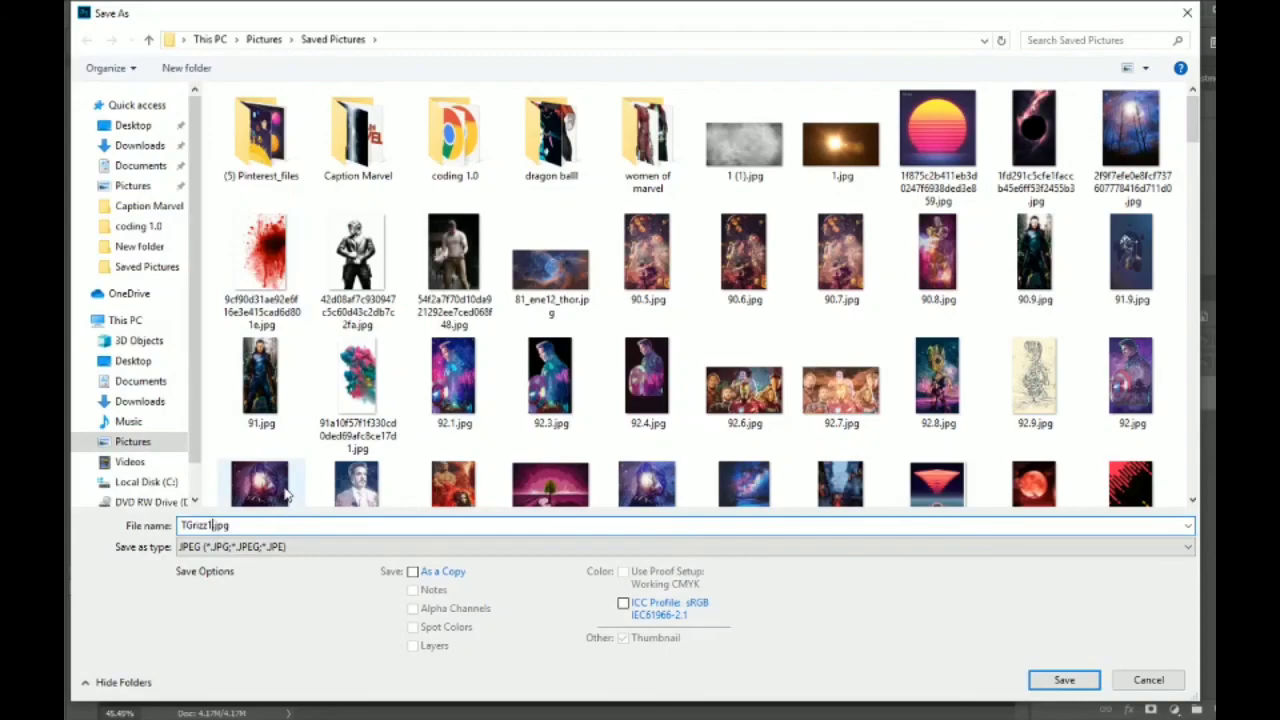